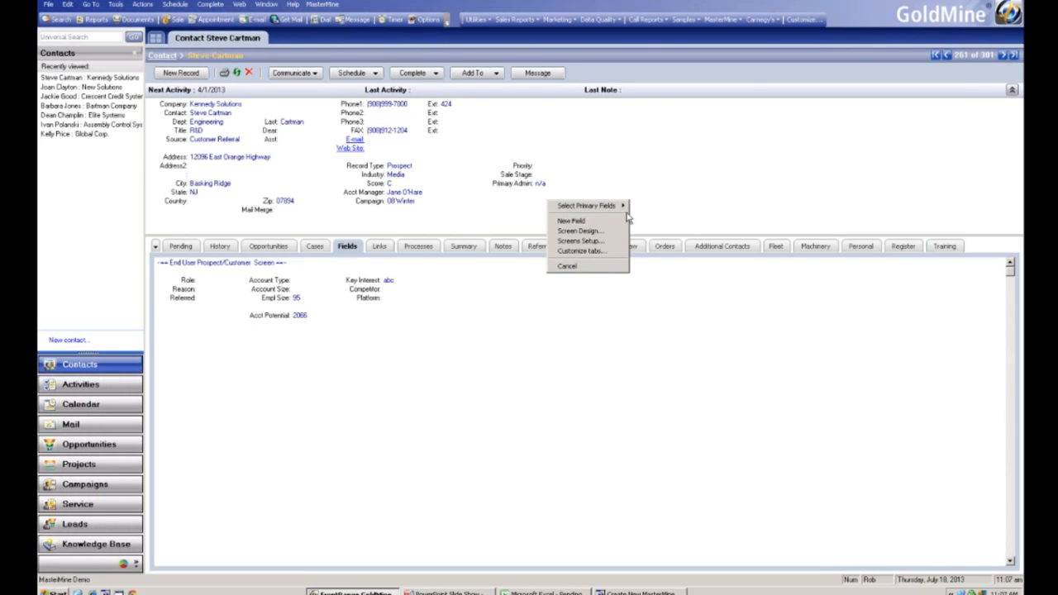
pyautogui.moveTo(619, 208)
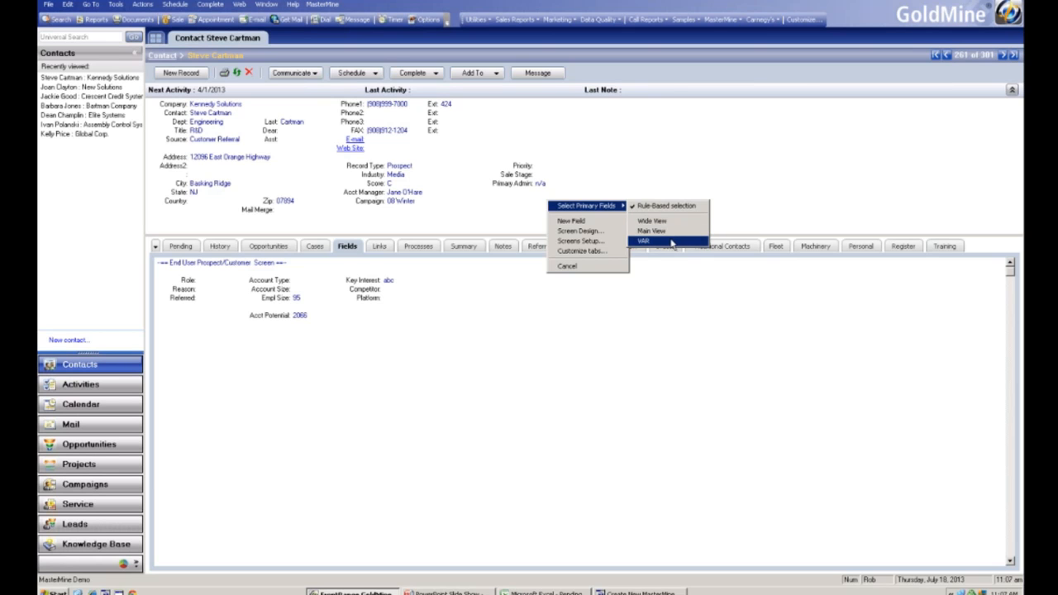
pyautogui.click(455, 201)
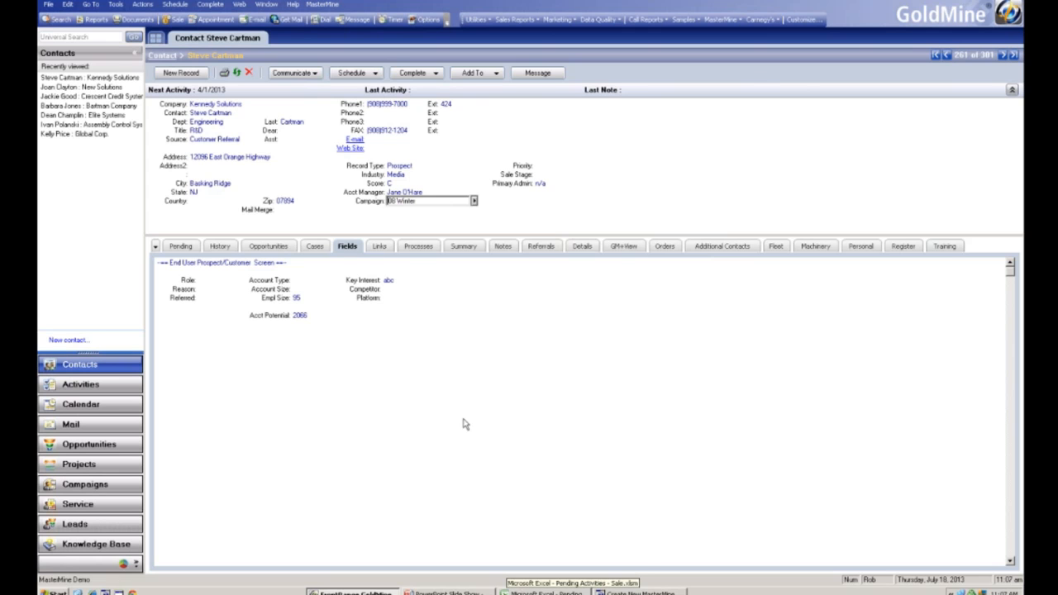
pyautogui.rightClick(490, 207)
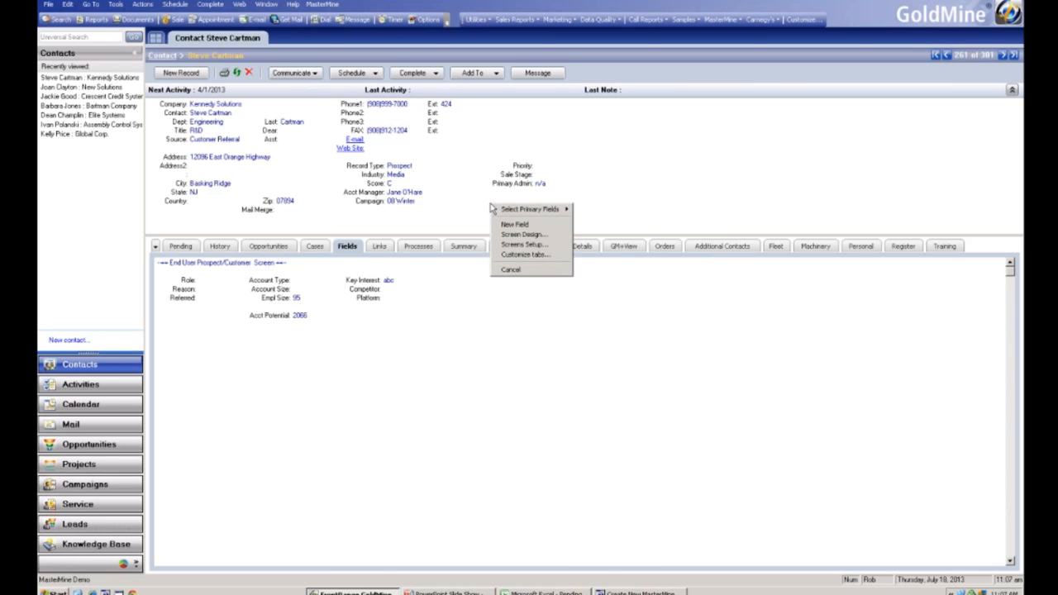
pyautogui.moveTo(542, 213)
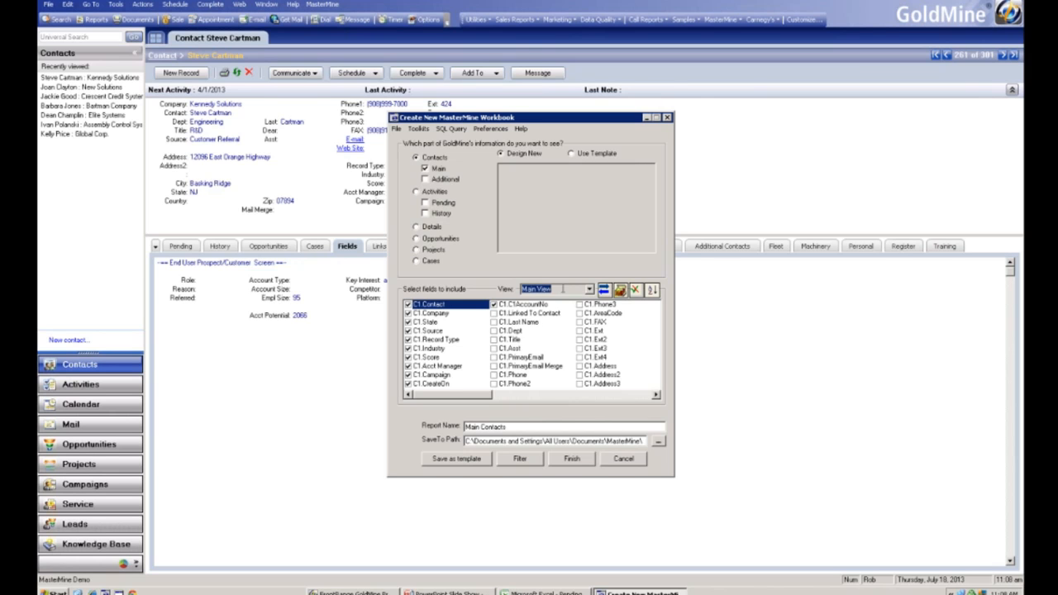
# - Show GoldMine field names in the workbook's field list, then switch back to field labels
pyautogui.click(589, 290)
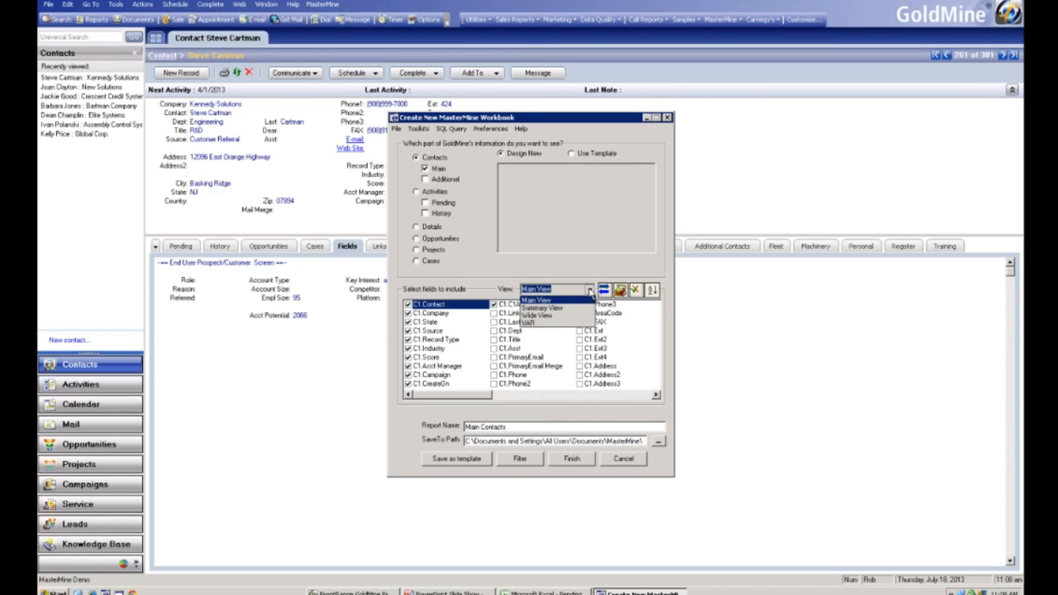
pyautogui.click(589, 290)
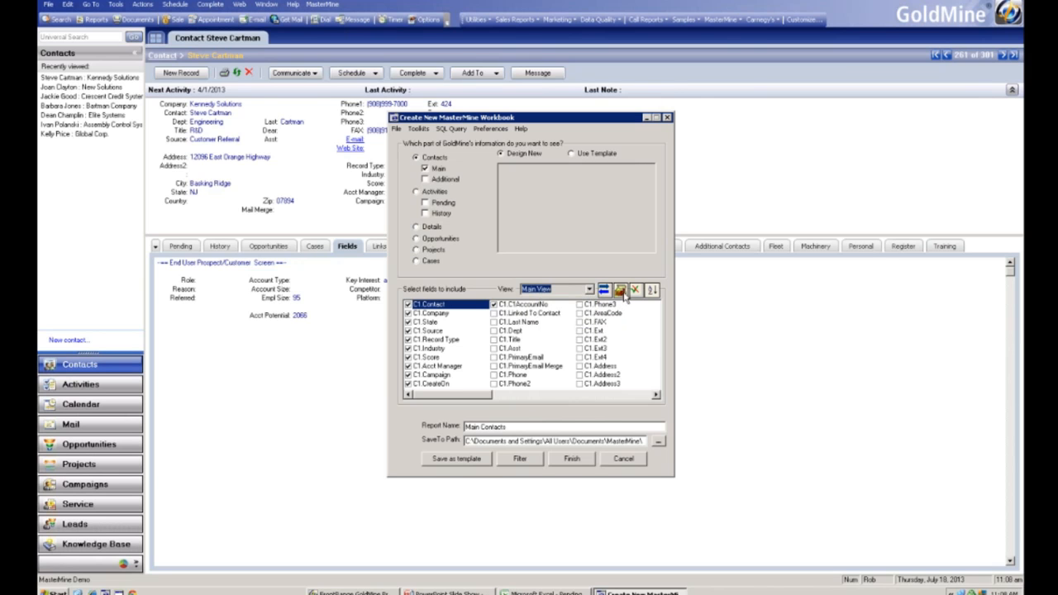
pyautogui.click(623, 294)
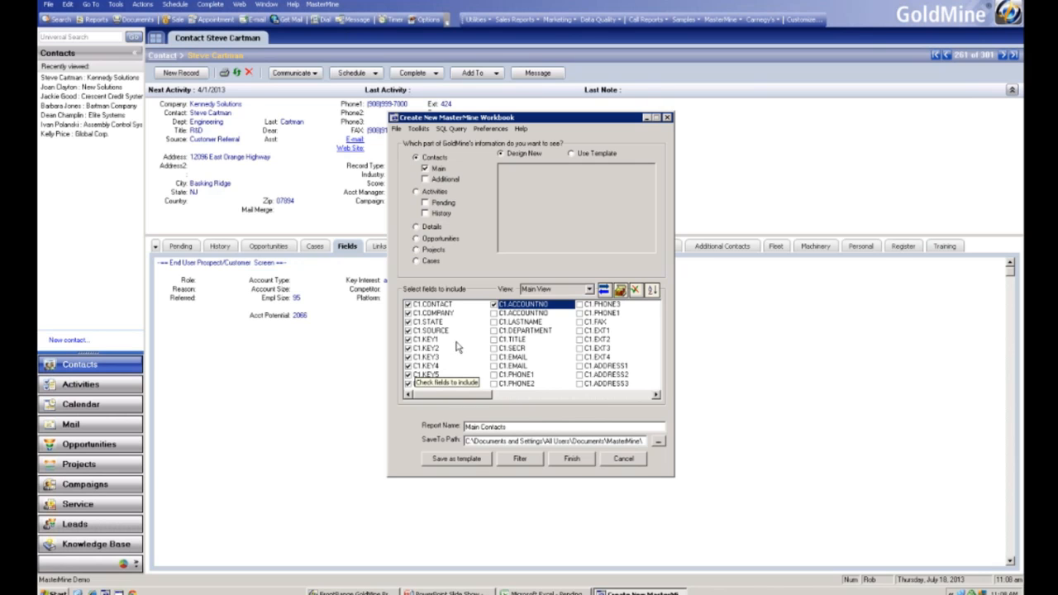
pyautogui.click(620, 291)
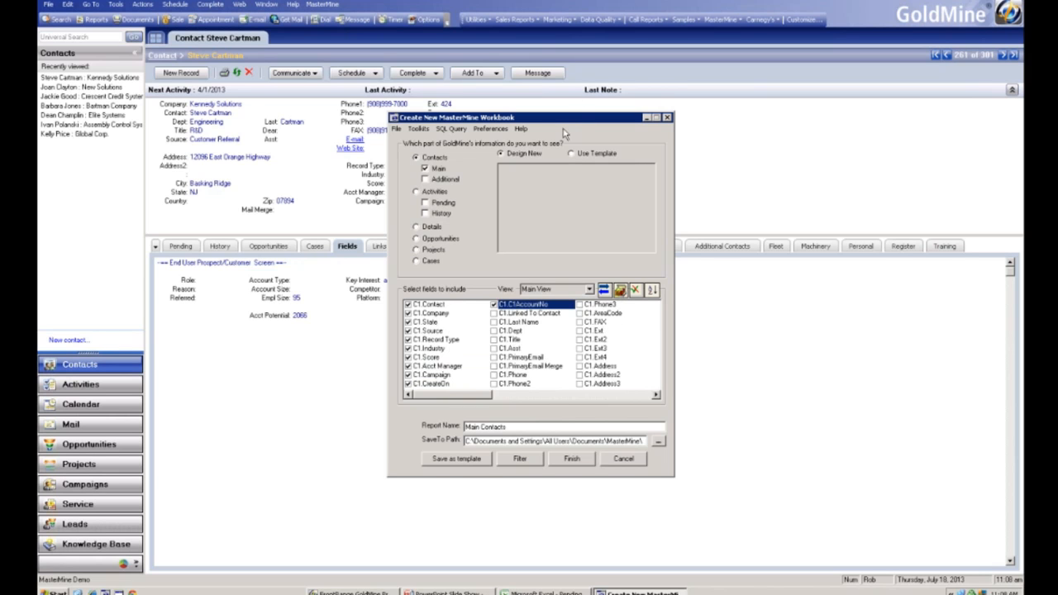
# - Reorder the drilldown fields so State, Source, Contact and Company come first
pyautogui.moveTo(662, 120); pyautogui.dragTo(801, 118)
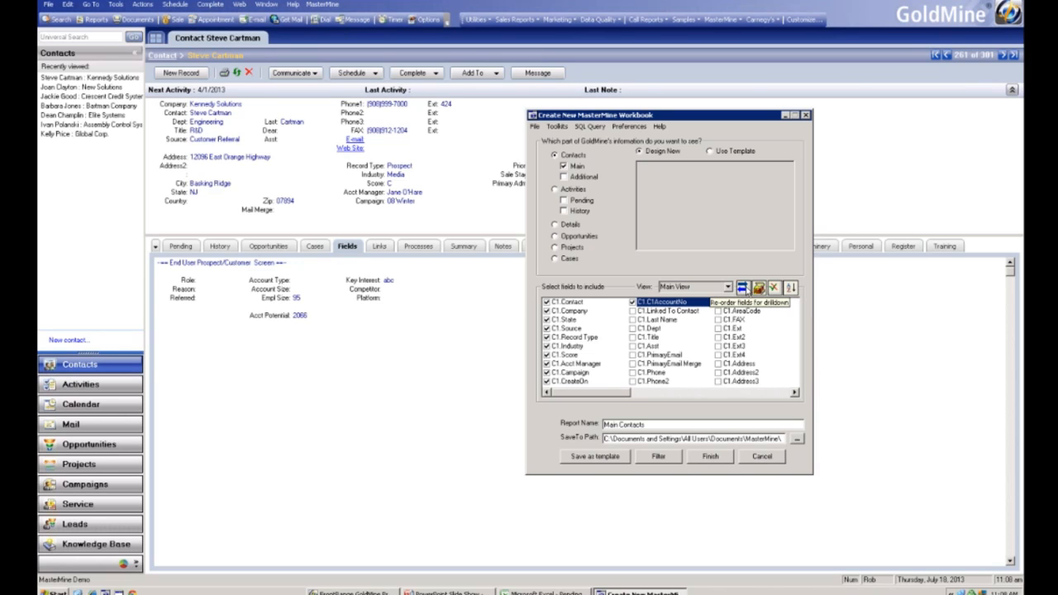
pyautogui.click(743, 290)
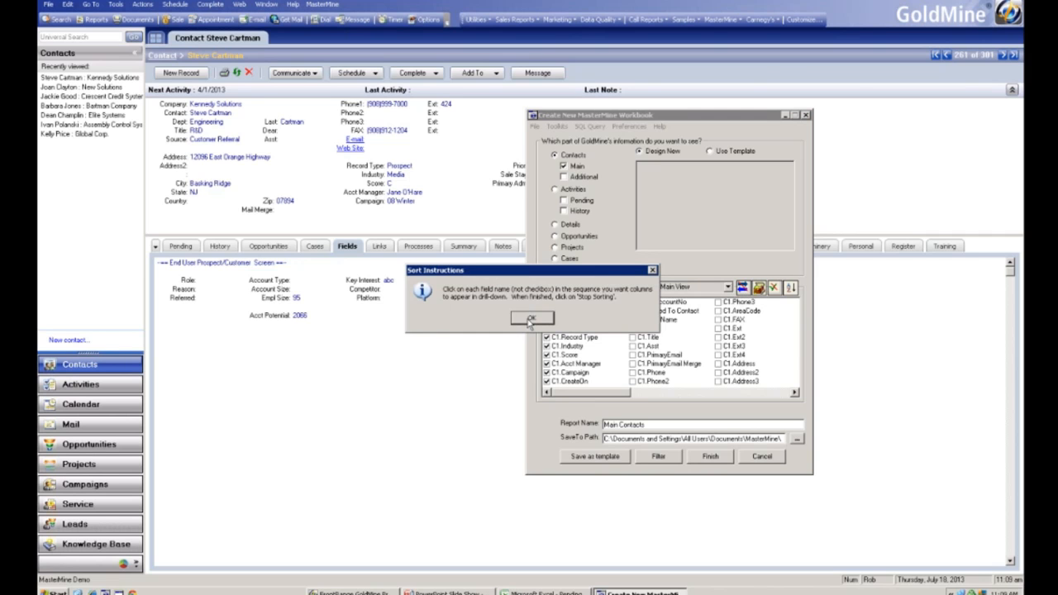
pyautogui.click(529, 320)
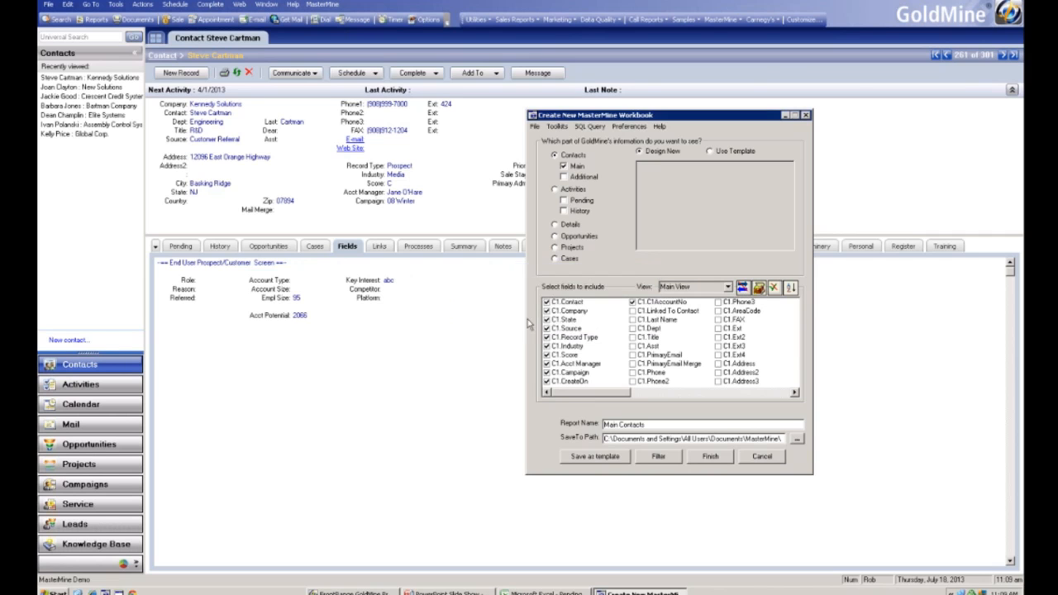
pyautogui.click(571, 320)
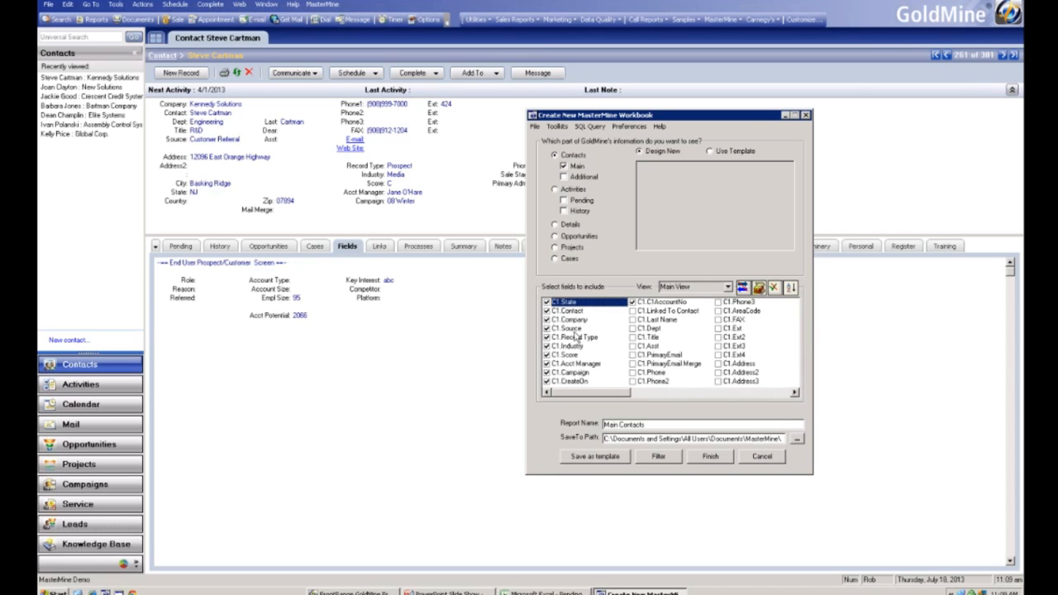
pyautogui.moveTo(575, 327); pyautogui.dragTo(576, 319)
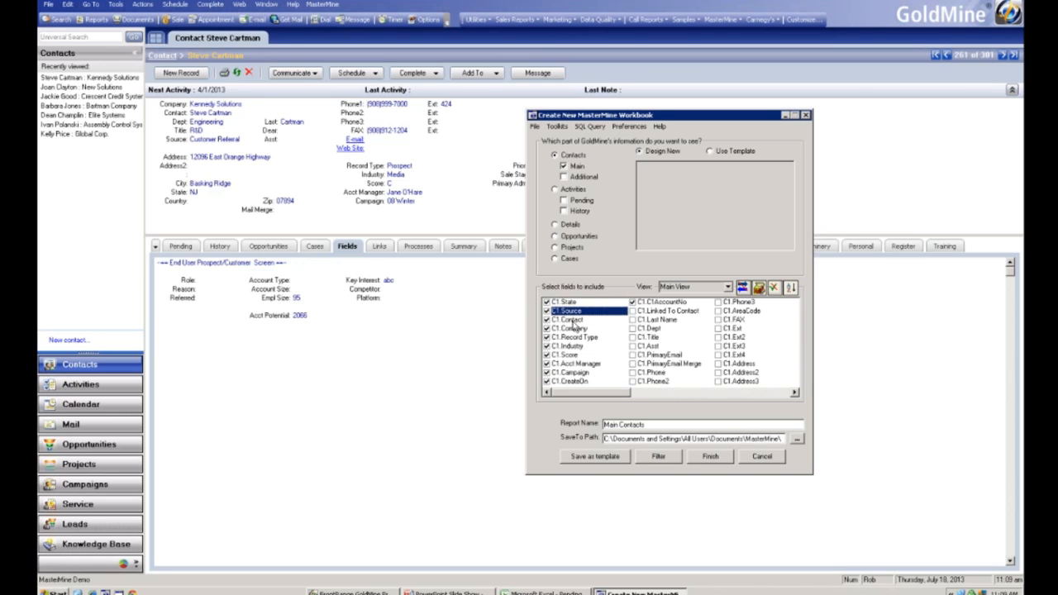
pyautogui.click(576, 322)
pyautogui.click(578, 331)
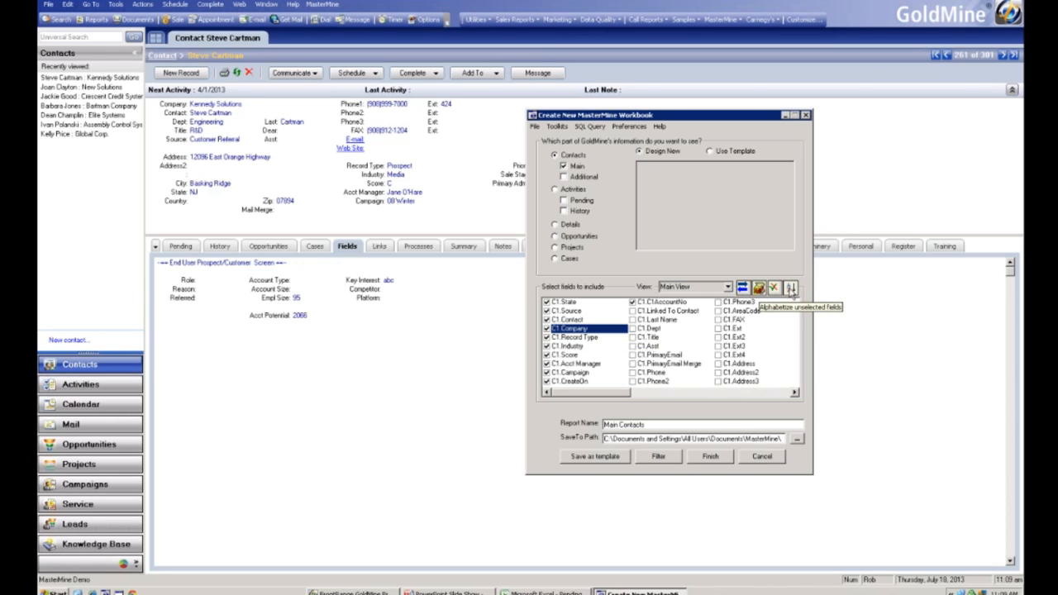
# - Alphabetize the unselected fields in the field list
pyautogui.click(790, 287)
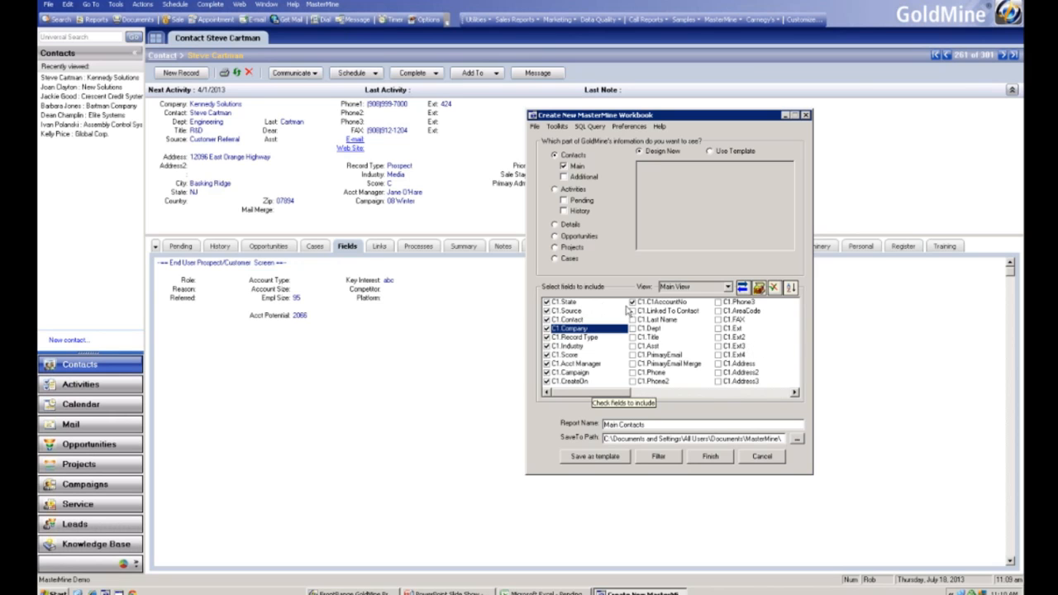
pyautogui.click(790, 287)
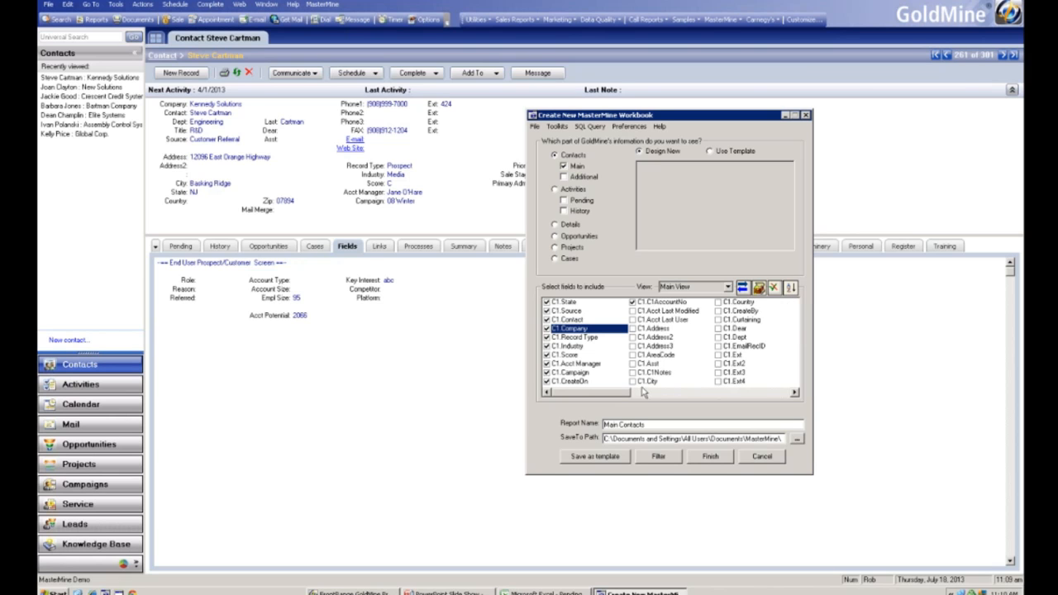
# - Sort Contact1 and Contact2 fields together in the field list
pyautogui.click(646, 392)
pyautogui.click(668, 392)
pyautogui.click(691, 392)
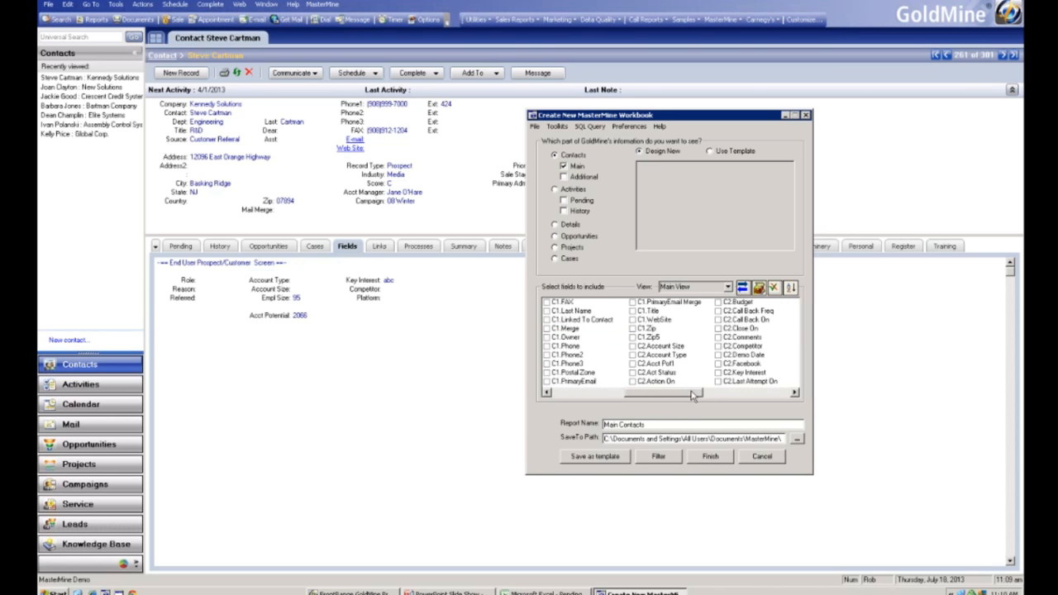
pyautogui.click(730, 391)
pyautogui.click(755, 391)
pyautogui.moveTo(757, 394); pyautogui.dragTo(707, 395)
pyautogui.rightClick(694, 345)
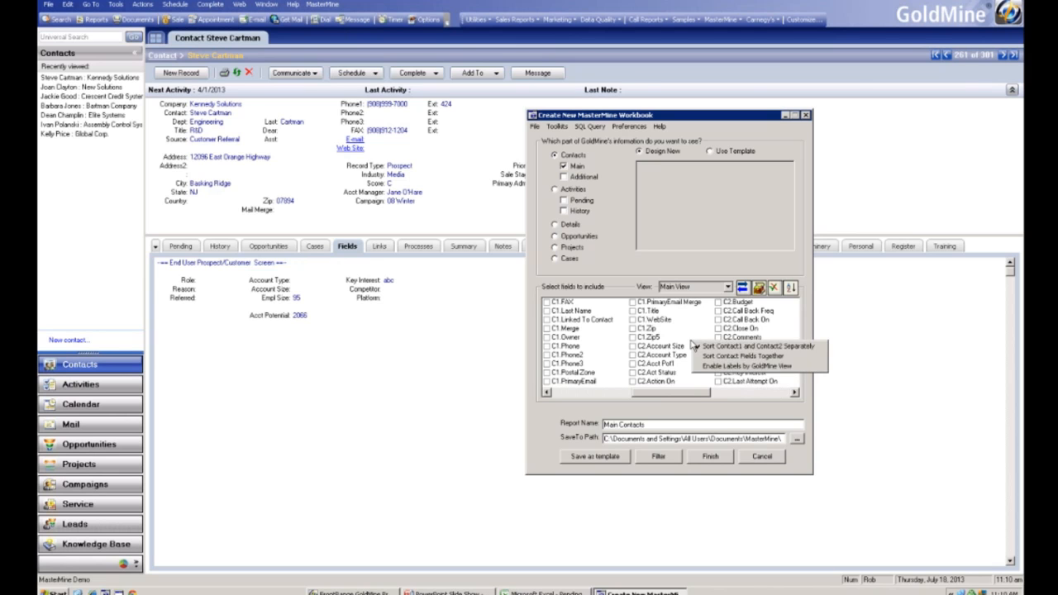
pyautogui.click(756, 357)
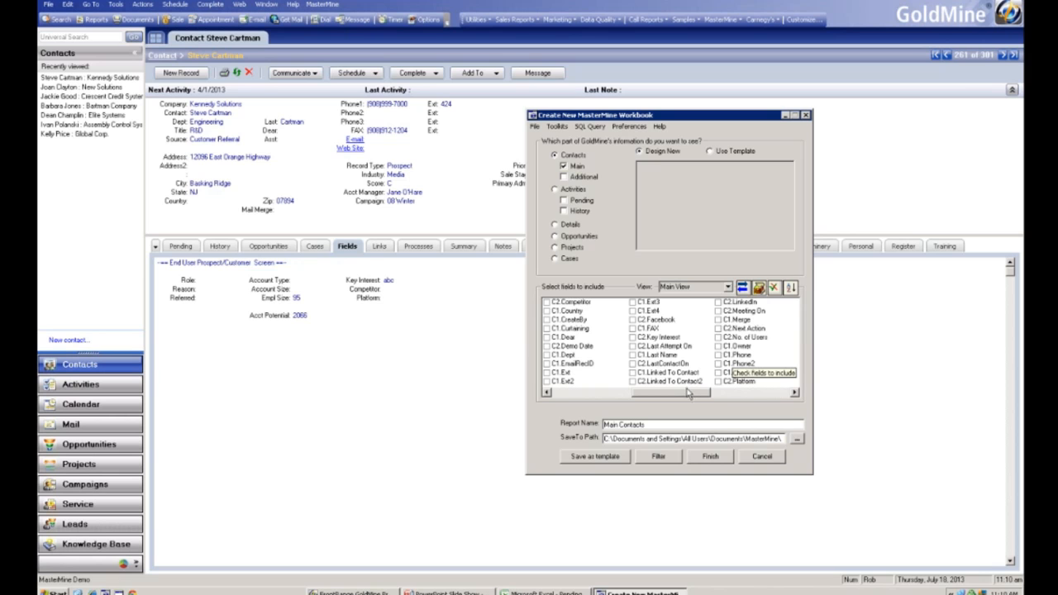
# - Switch the field list back to sorting Contact1 and Contact2 fields separately
pyautogui.moveTo(682, 396); pyautogui.dragTo(600, 394)
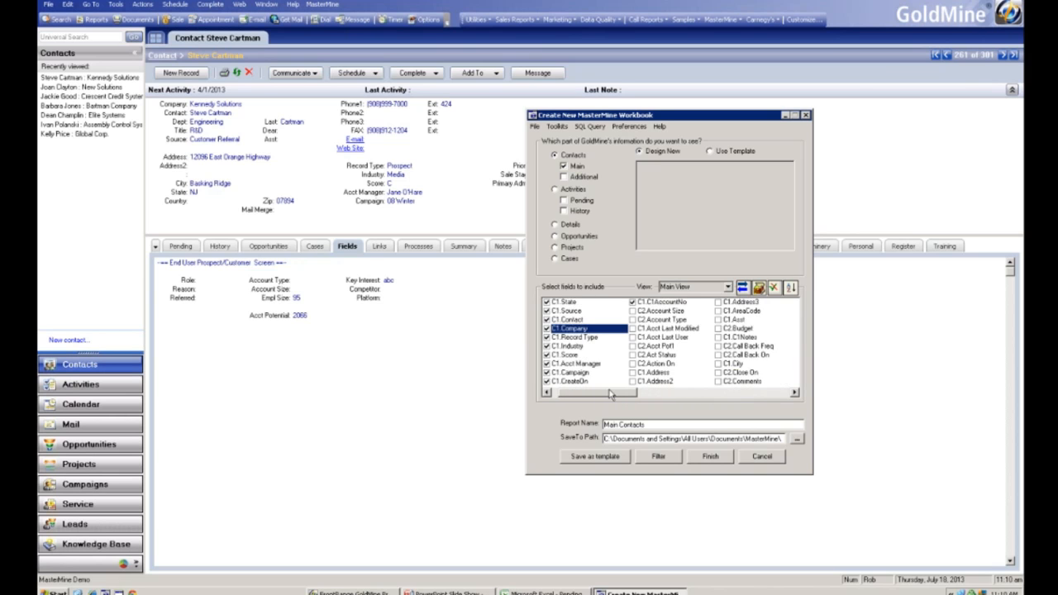
pyautogui.rightClick(671, 345)
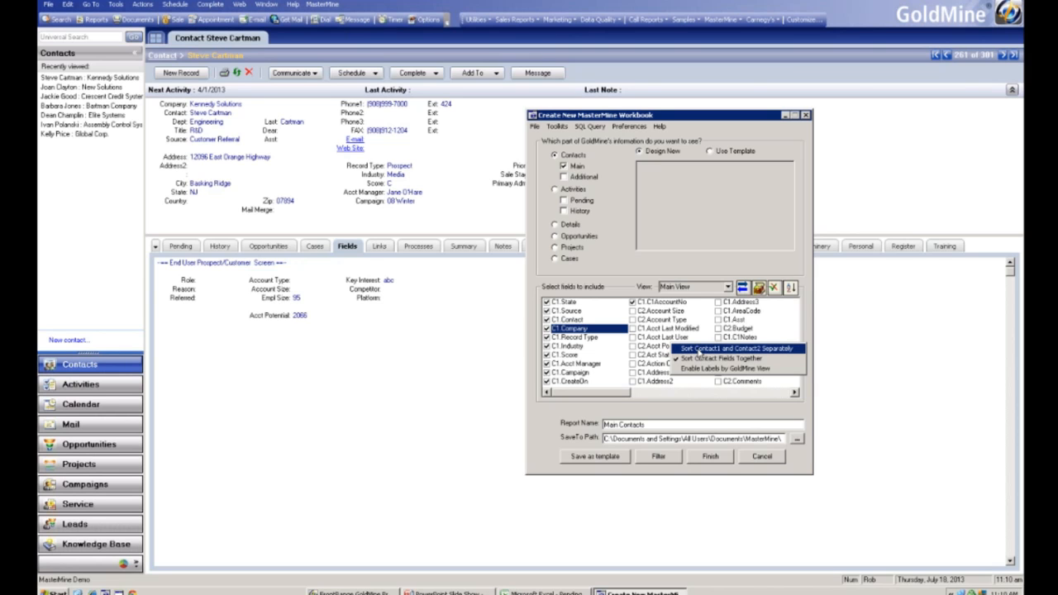
pyautogui.click(699, 350)
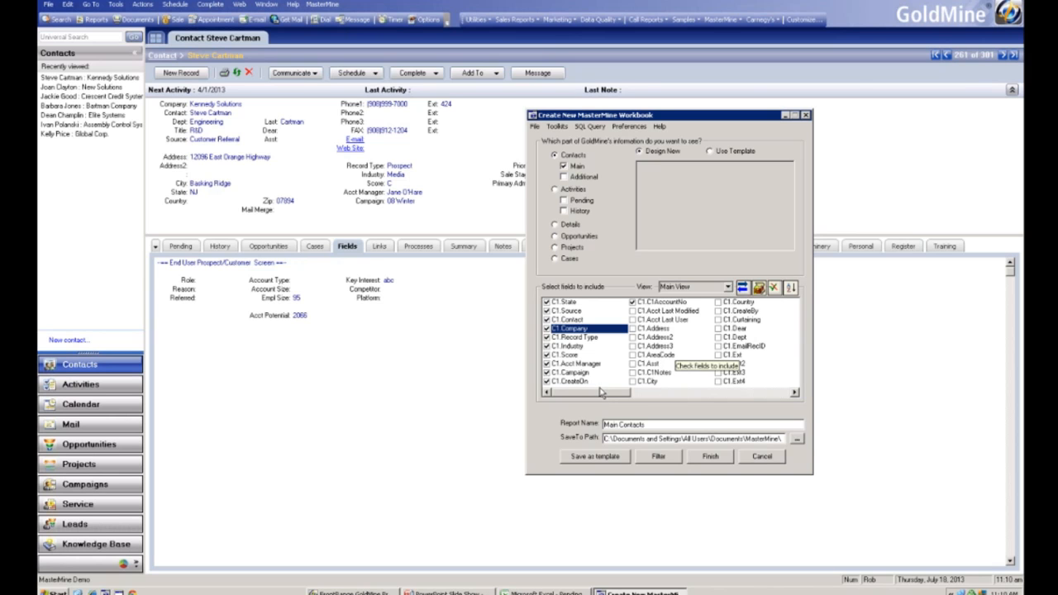
# - Switch to the PowerPoint slide show
pyautogui.click(476, 589)
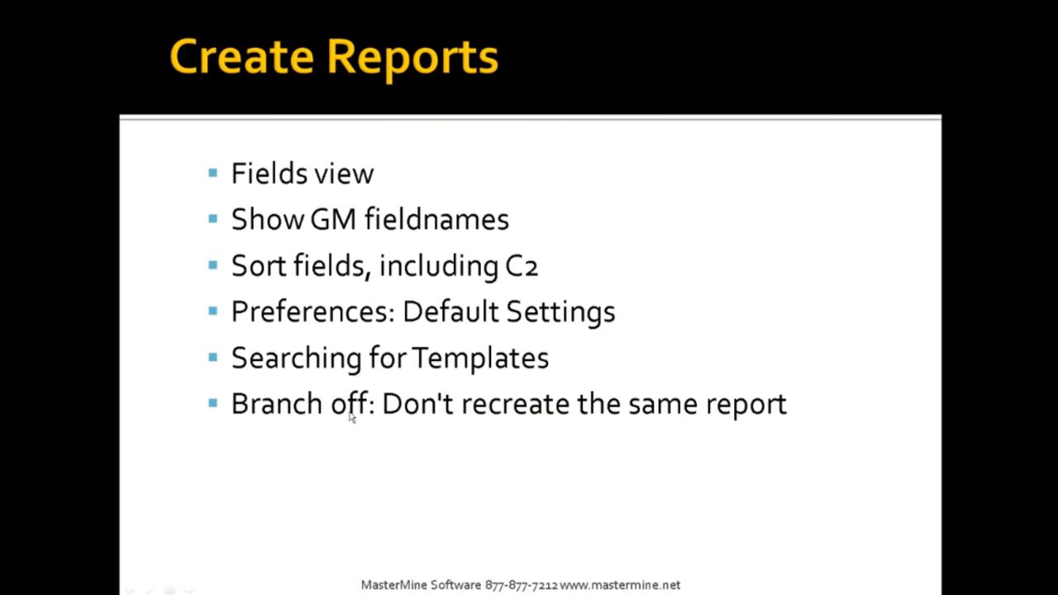
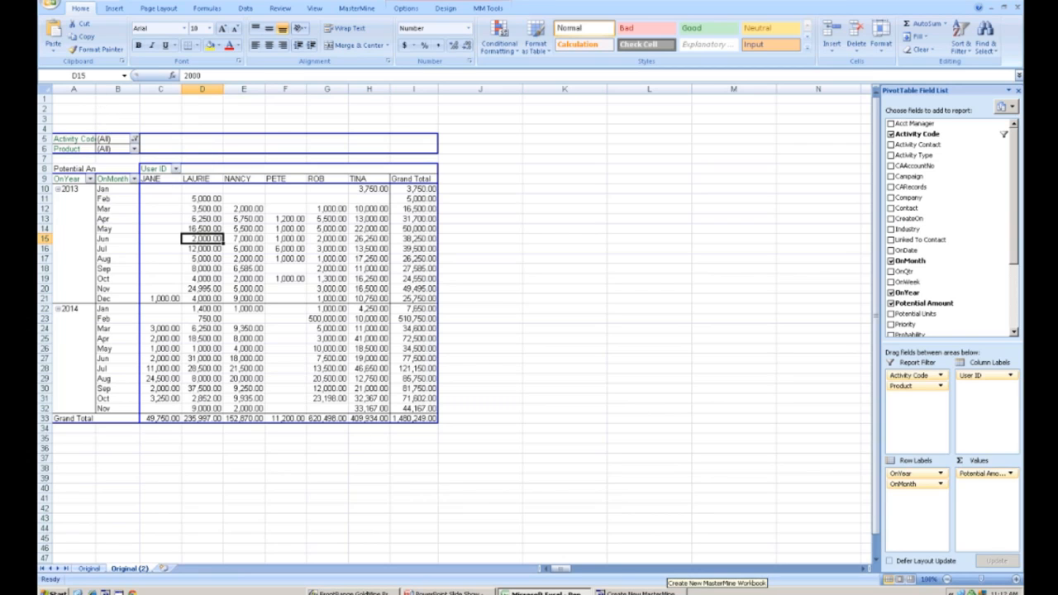
# - Bring up the MasterMine Preferences dialog and return to the pivot table worksheet
pyautogui.click(641, 592)
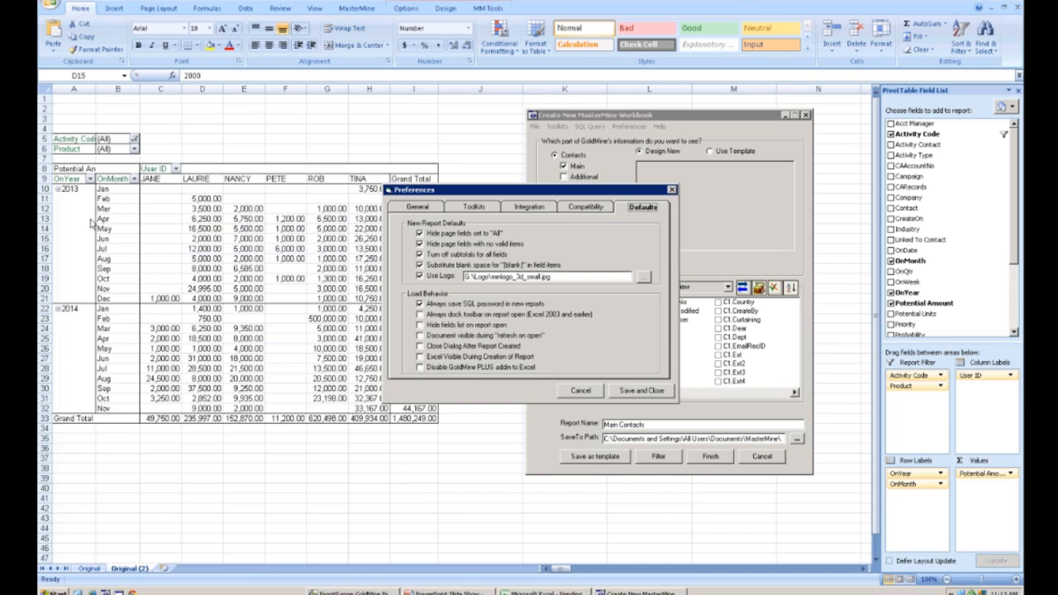
pyautogui.click(188, 237)
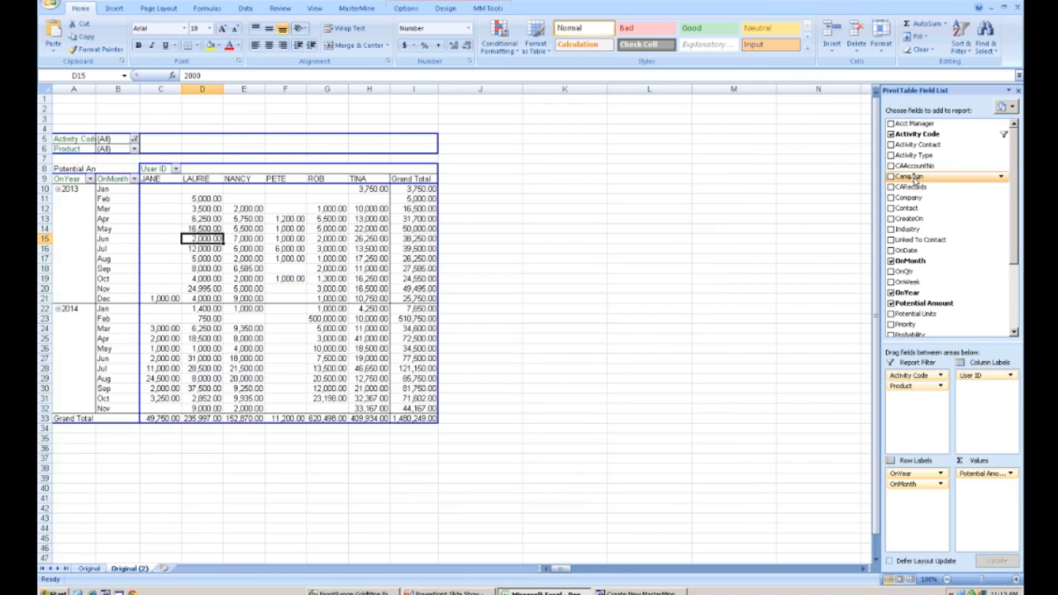
# - Add the Industry field to the pivot table's row labels, then remove it again
pyautogui.moveTo(909, 155); pyautogui.dragTo(136, 220)
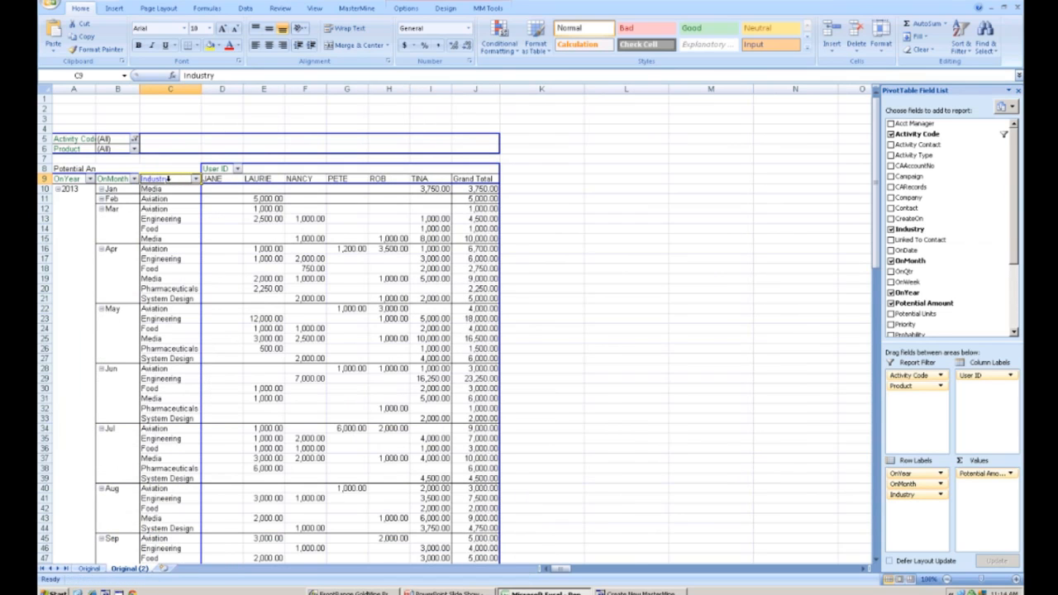
pyautogui.moveTo(170, 185); pyautogui.dragTo(962, 267)
# - Add the Region field to the row labels below OnMonth and review its filter list
pyautogui.scroll(-3, 942, 285)
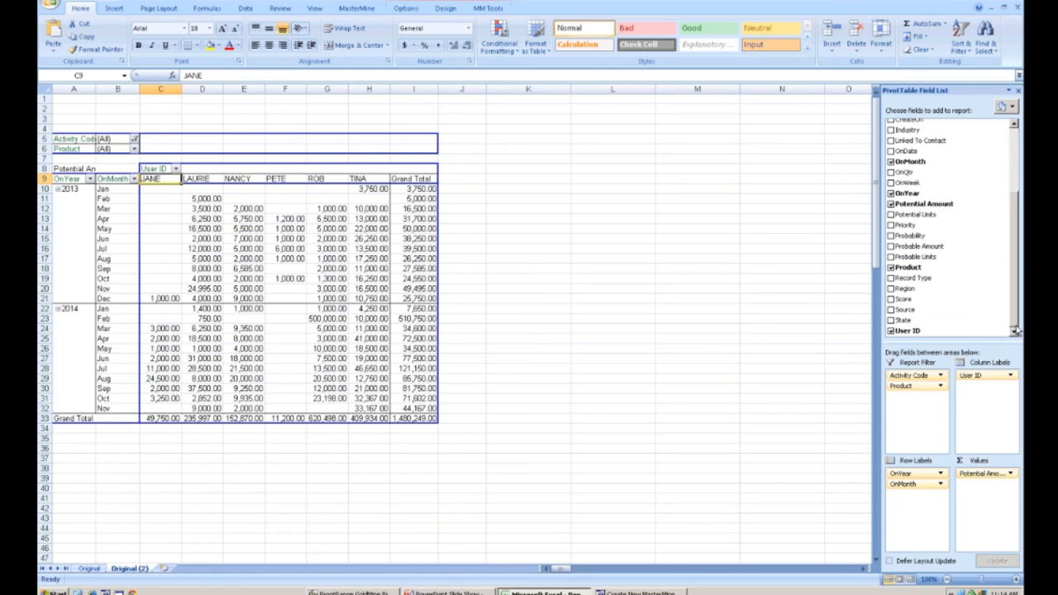
pyautogui.moveTo(920, 286); pyautogui.dragTo(125, 217)
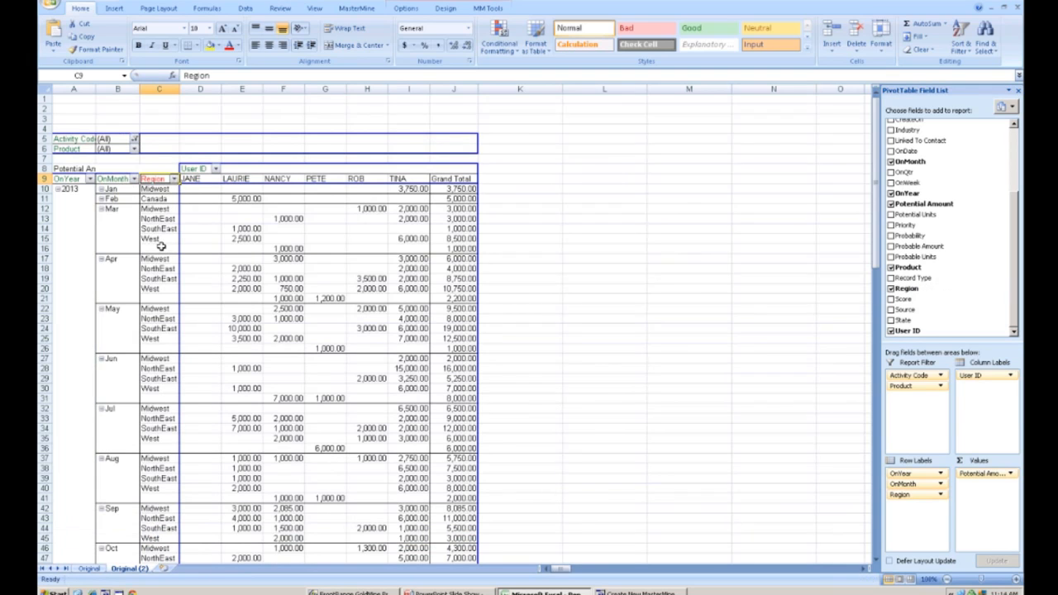
pyautogui.click(174, 179)
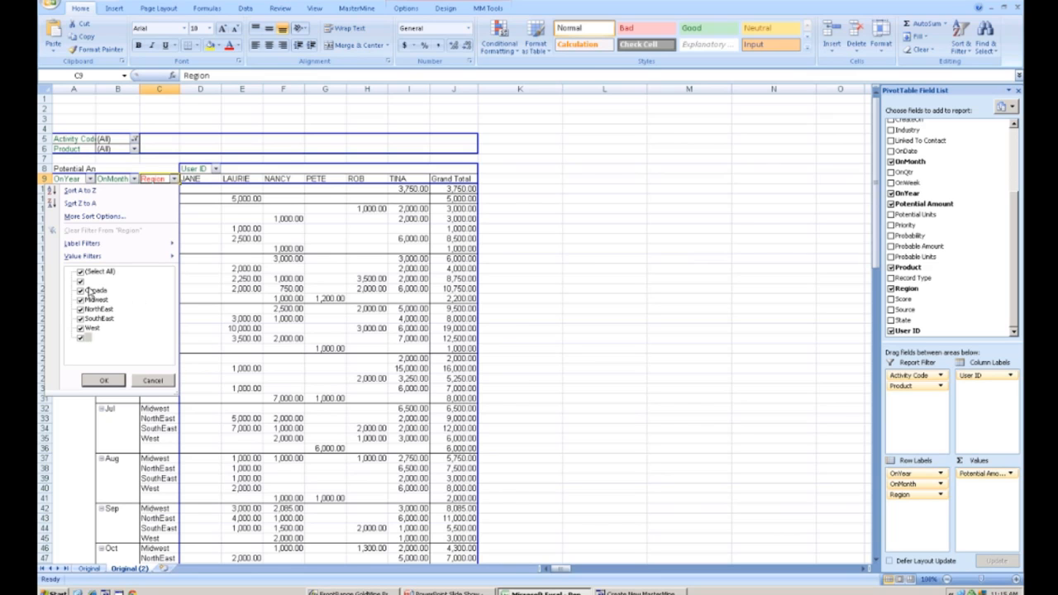
pyautogui.click(167, 411)
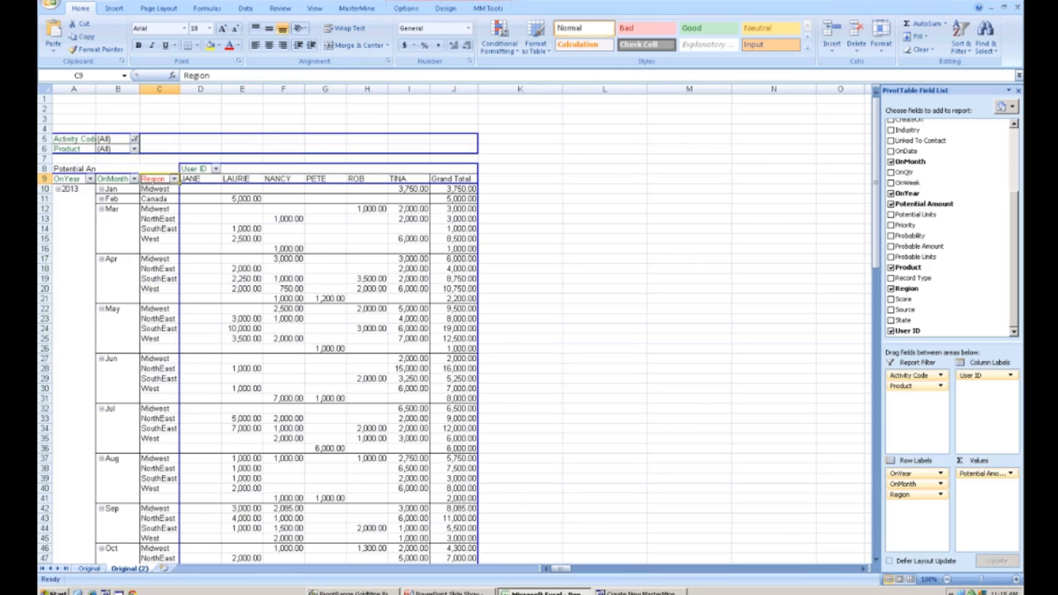
# - Open the MasterMine Page Setup for the report and show its print preview
pyautogui.click(639, 592)
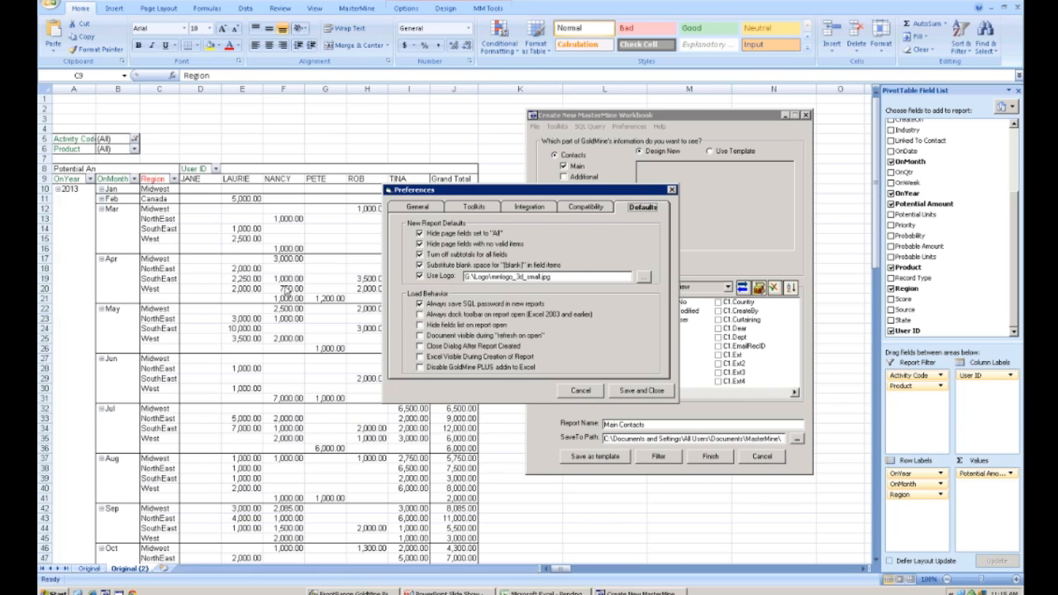
pyautogui.click(186, 213)
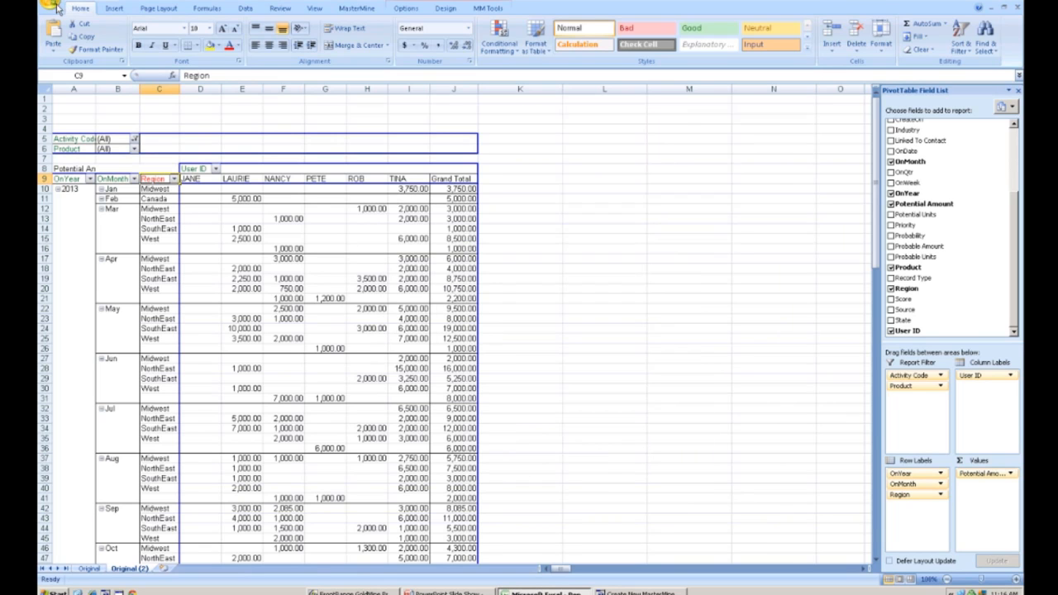
pyautogui.click(369, 10)
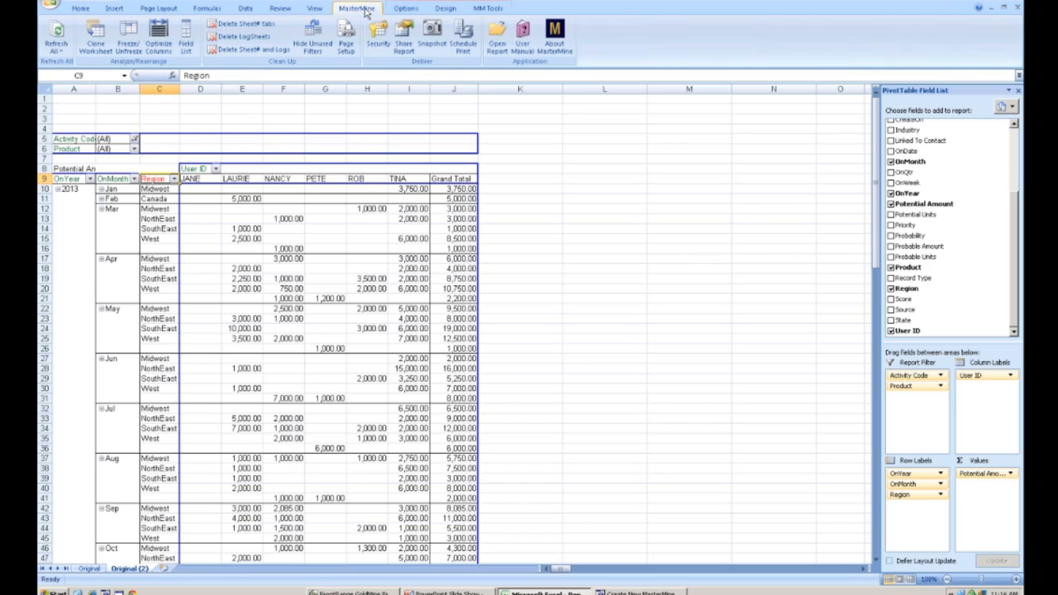
pyautogui.click(346, 45)
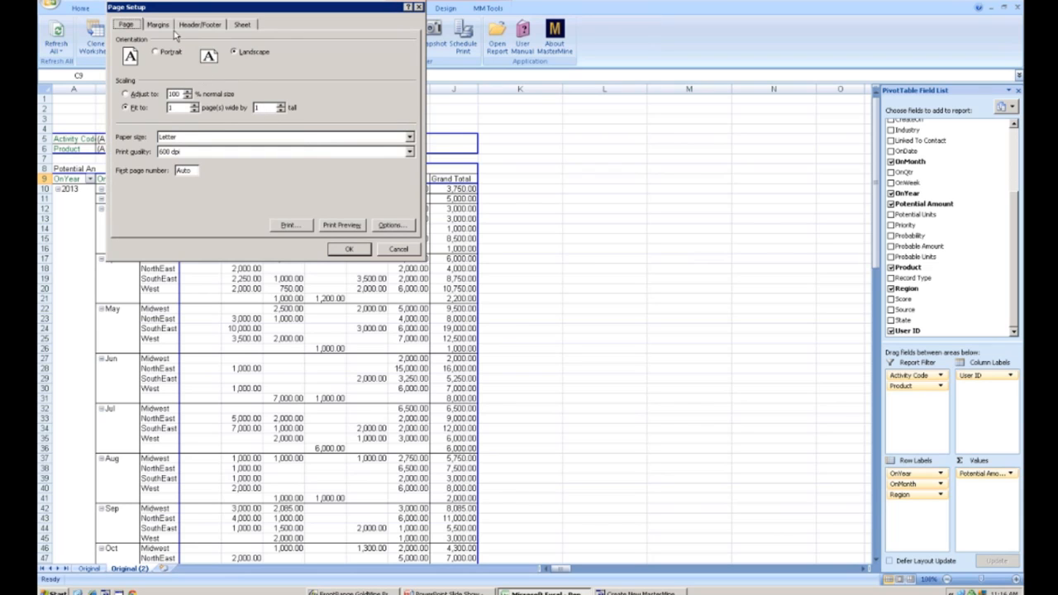
pyautogui.click(342, 226)
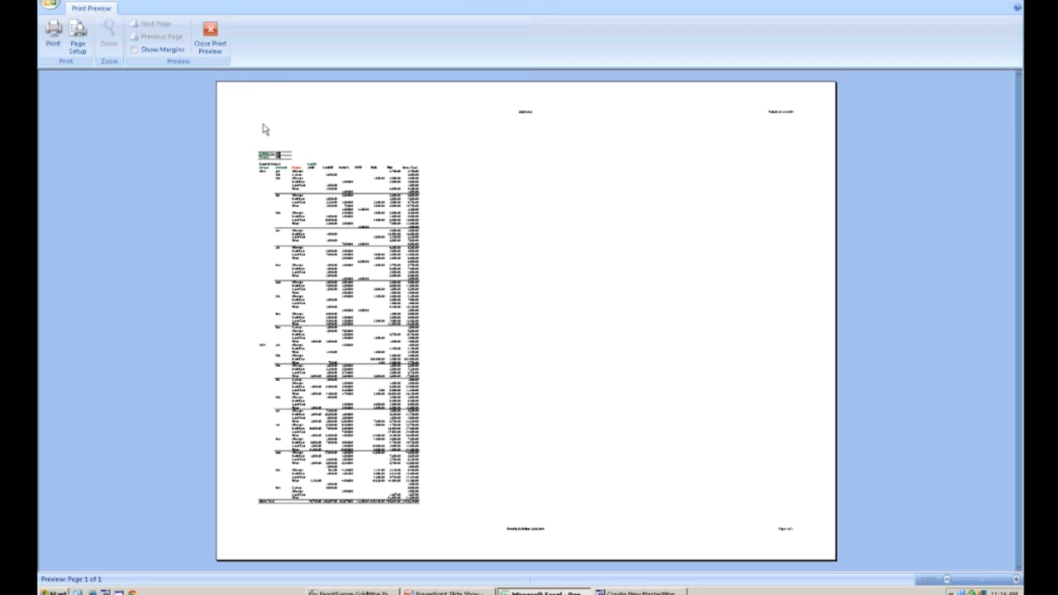
# - Change the page scaling to fit one page wide across multiple pages tall, then close print preview
pyautogui.click(77, 37)
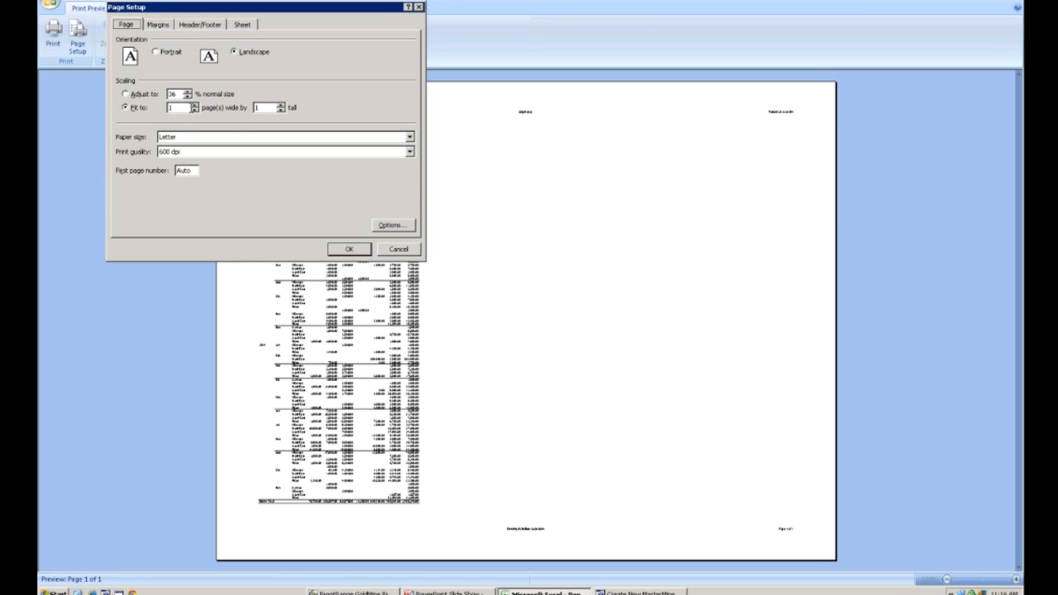
pyautogui.click(282, 110)
pyautogui.click(354, 250)
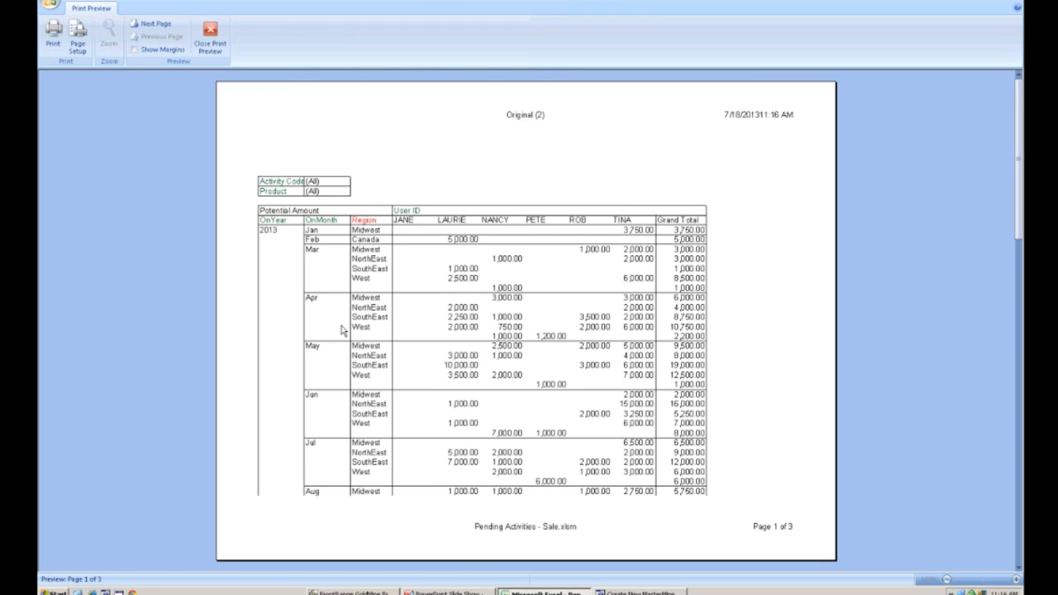
pyautogui.click(212, 41)
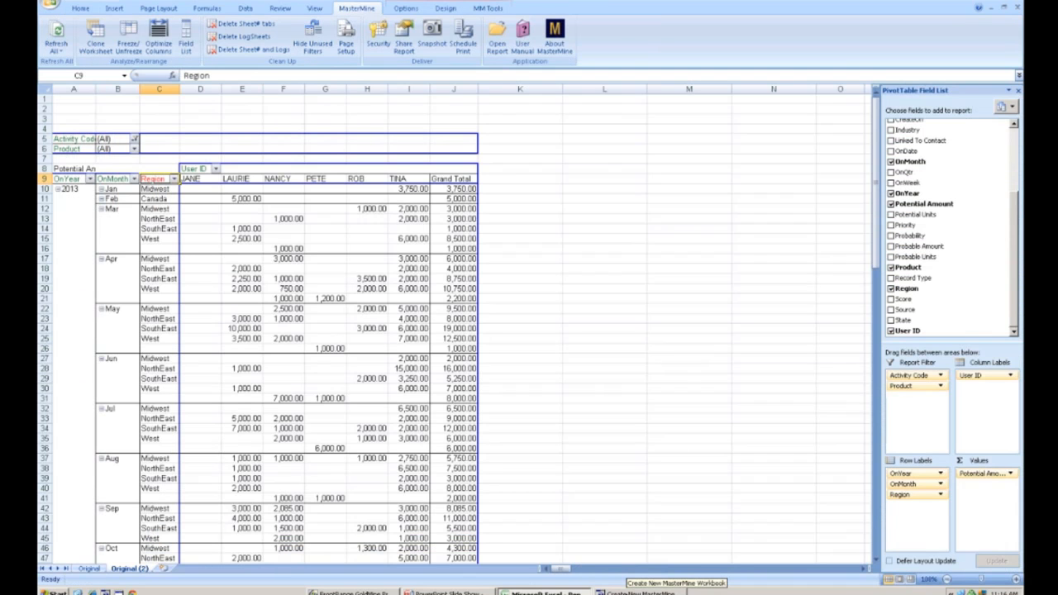
# - Cancel the MasterMine Preferences dialog and switch to the PowerPoint slide show
pyautogui.click(641, 592)
pyautogui.click(580, 390)
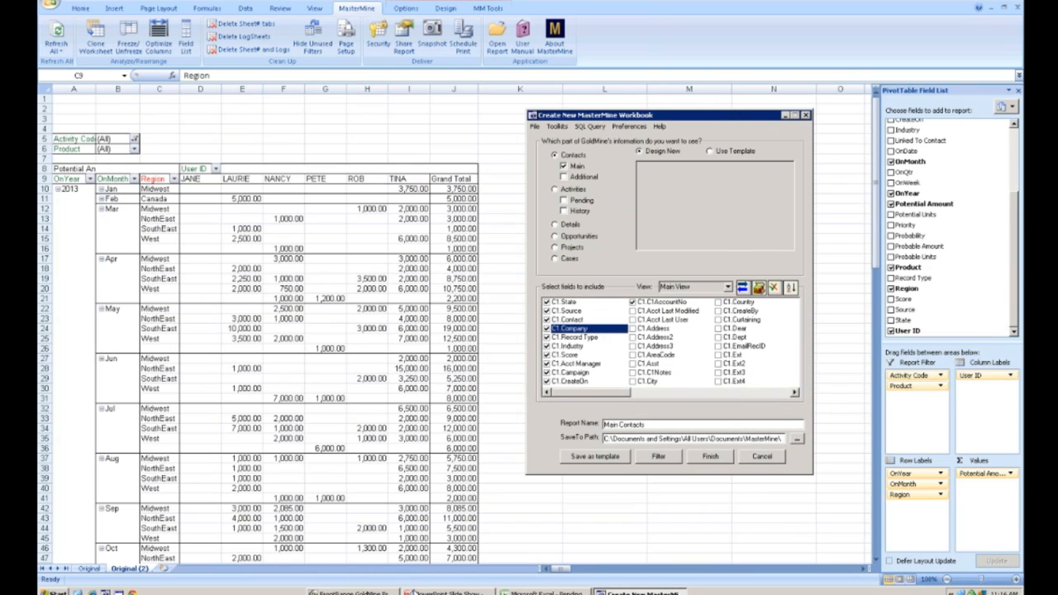
pyautogui.click(450, 591)
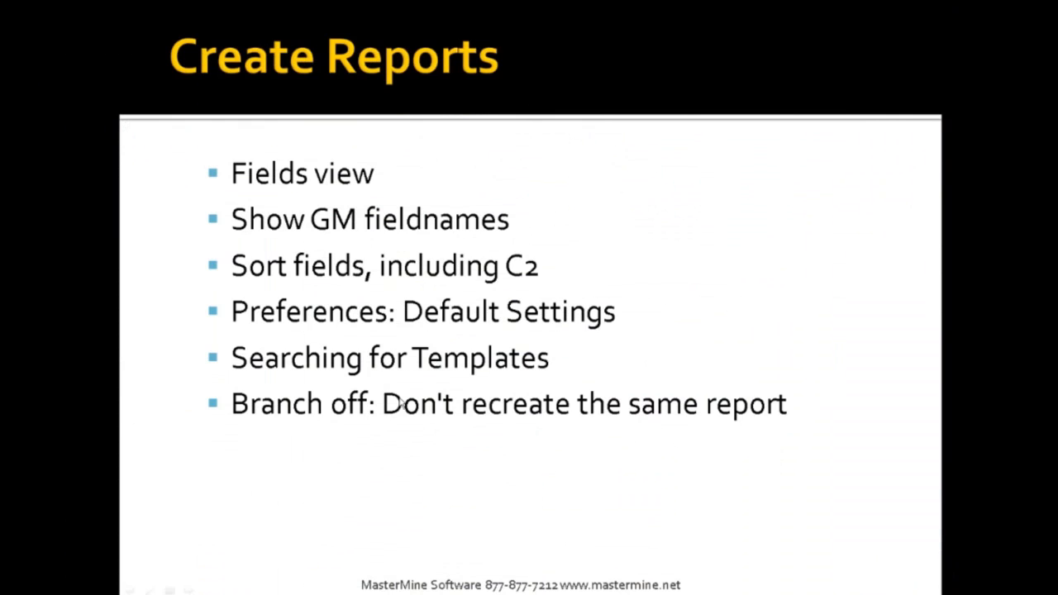
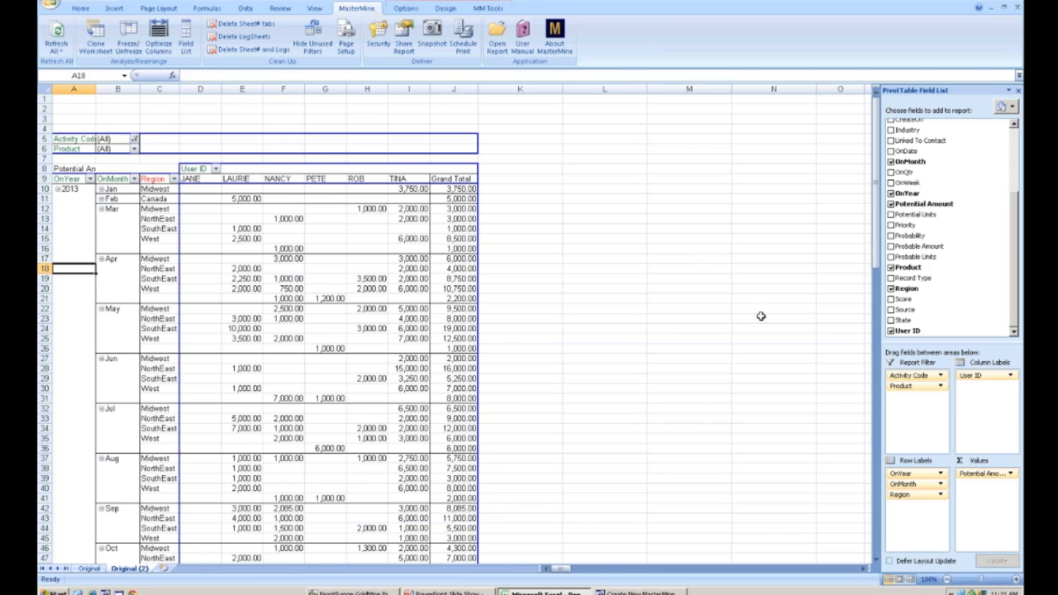
# - Move the Region field to the outermost row position ahead of OnYear and turn on subtotals for Region
pyautogui.moveTo(1011, 229); pyautogui.dragTo(1017, 134)
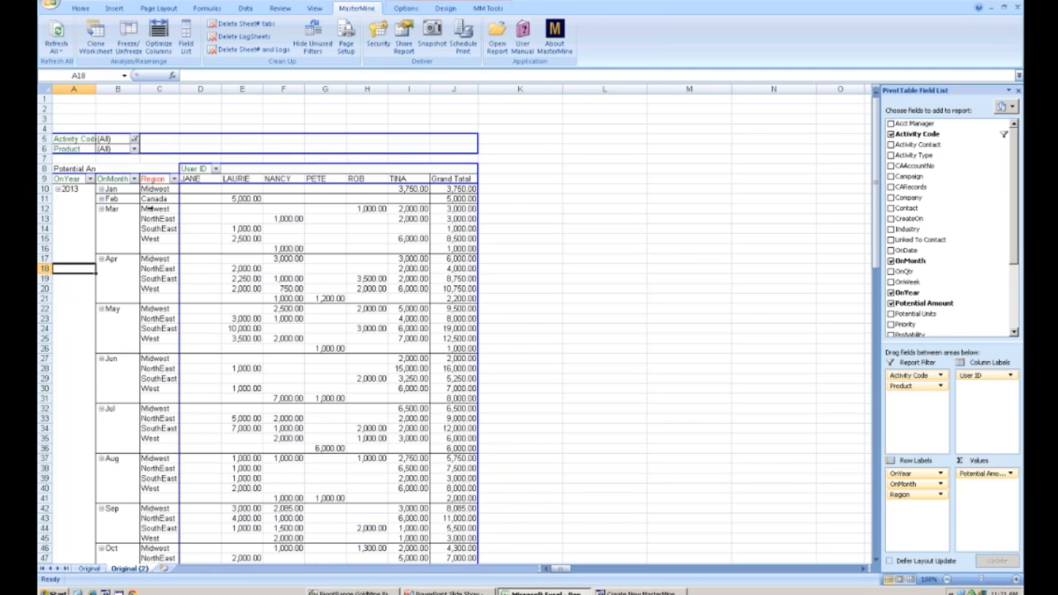
pyautogui.moveTo(160, 178); pyautogui.dragTo(67, 182)
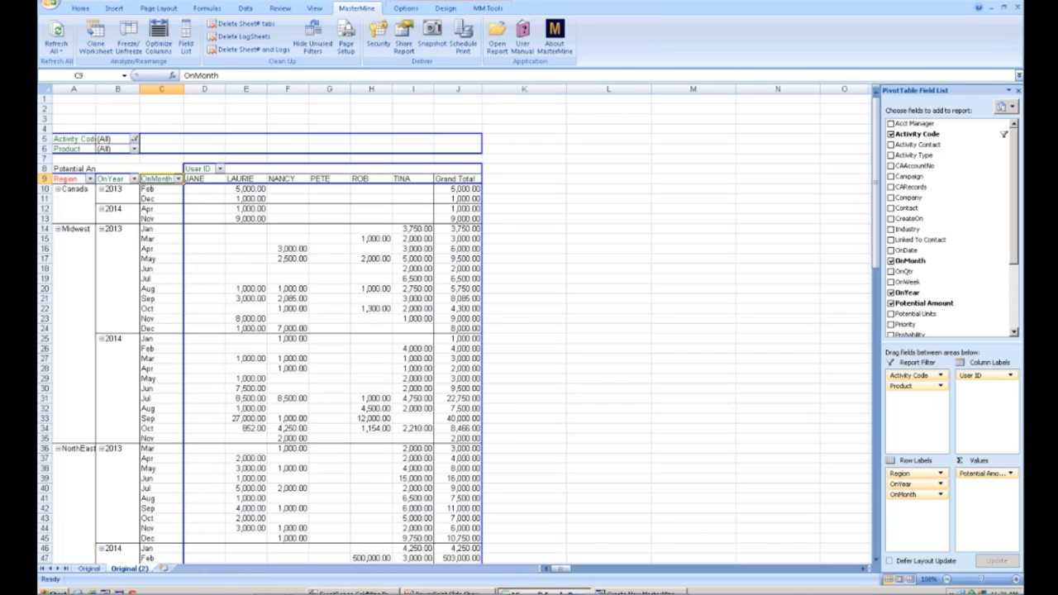
pyautogui.click(72, 262)
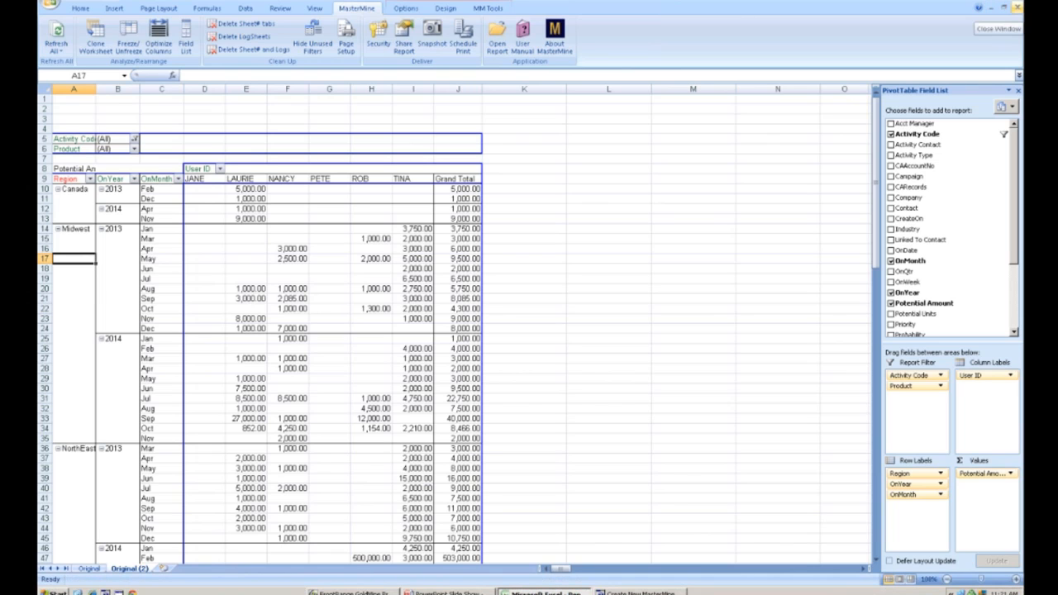
pyautogui.click(83, 289)
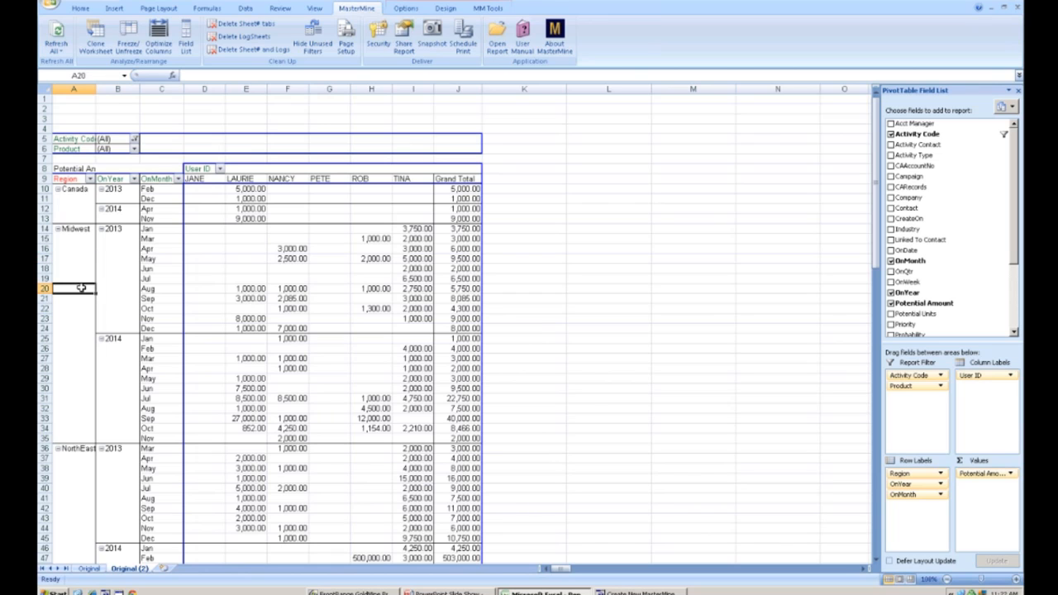
pyautogui.rightClick(83, 290)
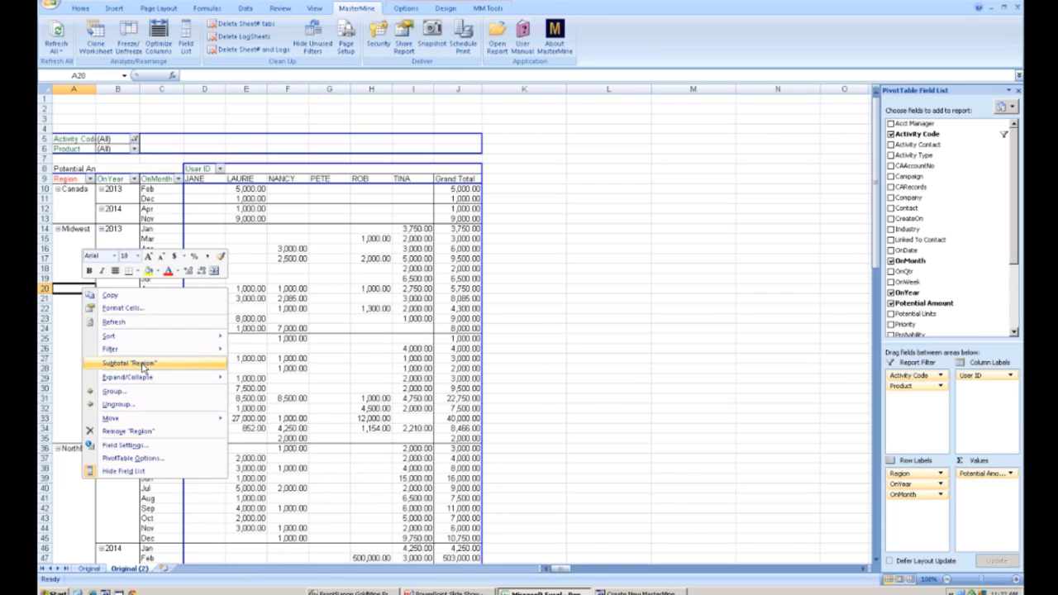
pyautogui.click(145, 364)
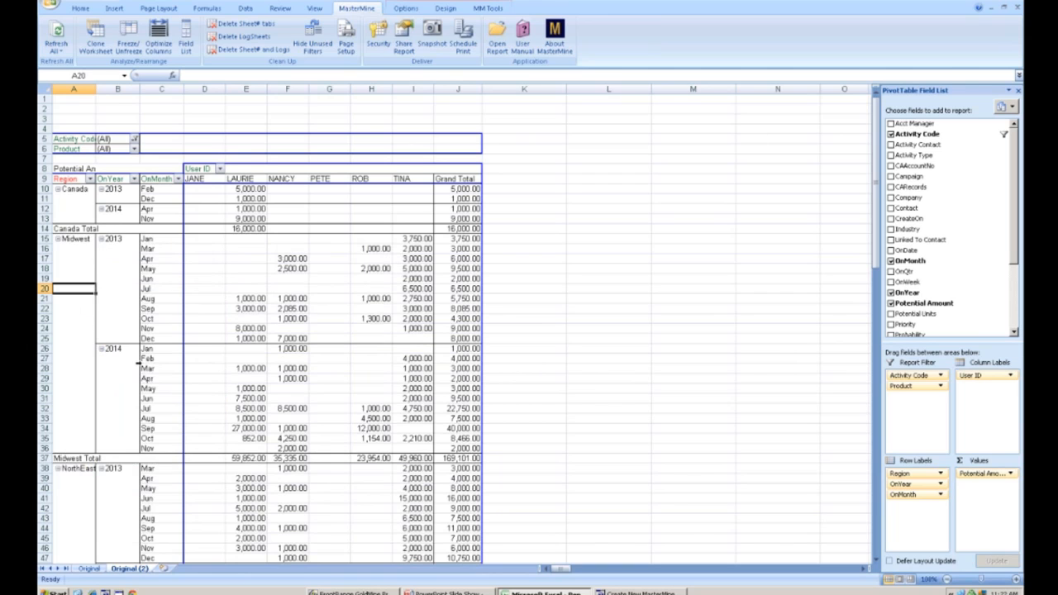
pyautogui.rightClick(71, 379)
pyautogui.moveTo(105, 444)
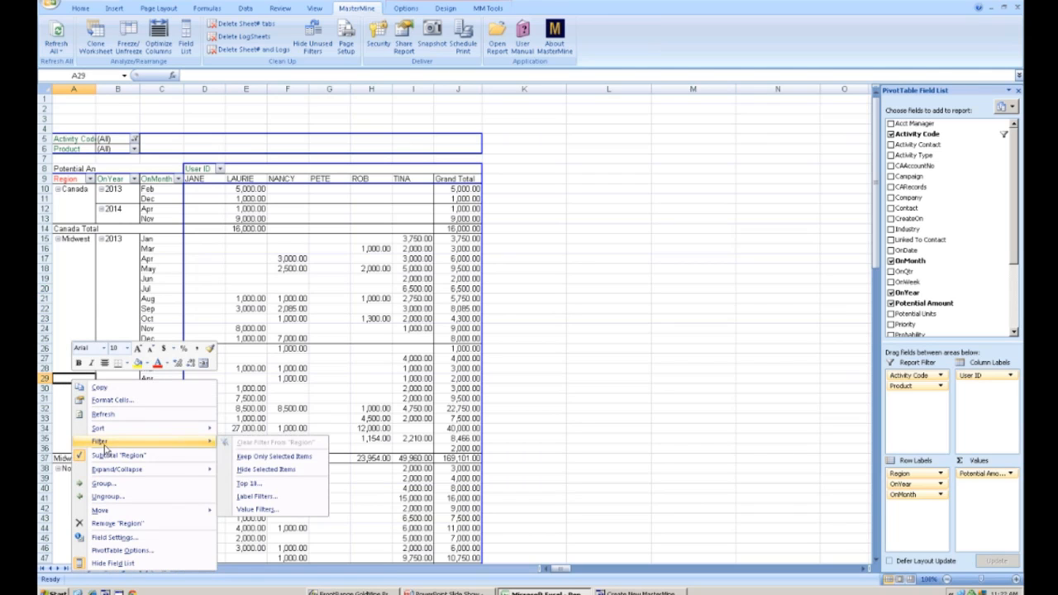
pyautogui.click(55, 416)
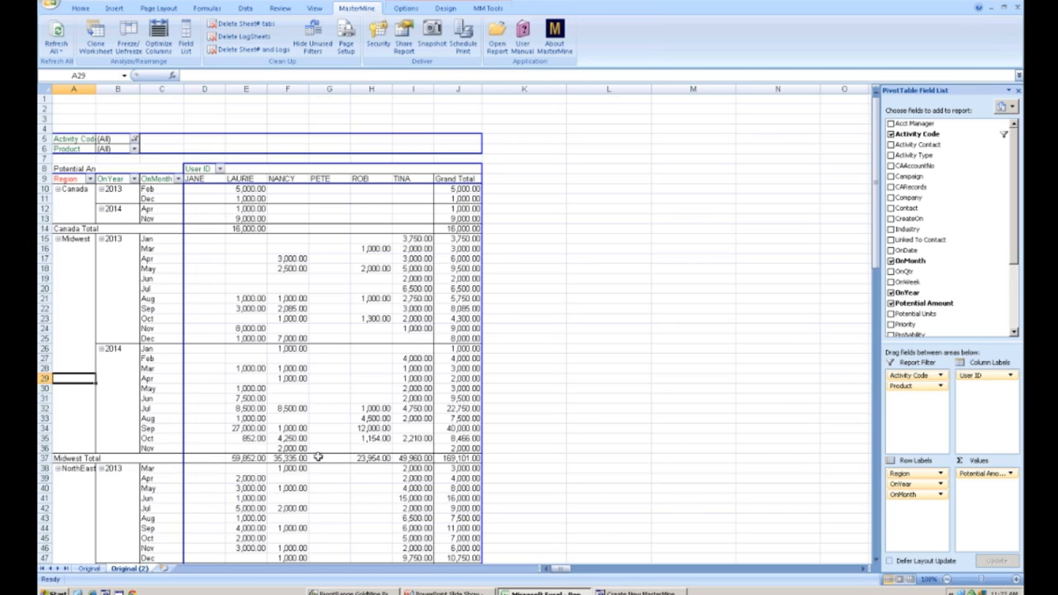
# - Drill through the Midwest Total grand-total cell to list its underlying detail records on a new sheet
pyautogui.moveTo(326, 458)
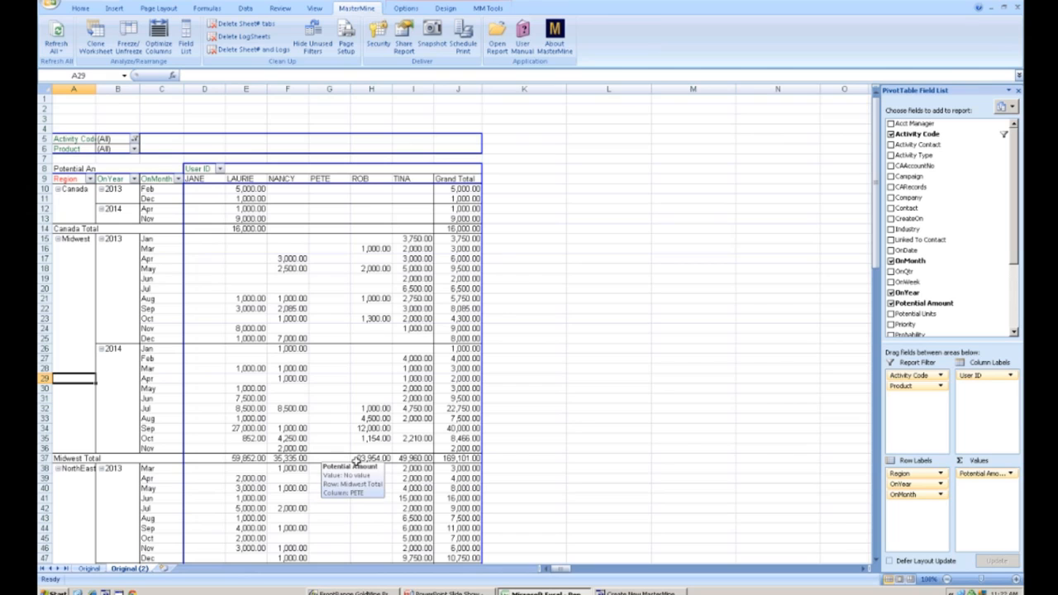
pyautogui.moveTo(458, 457)
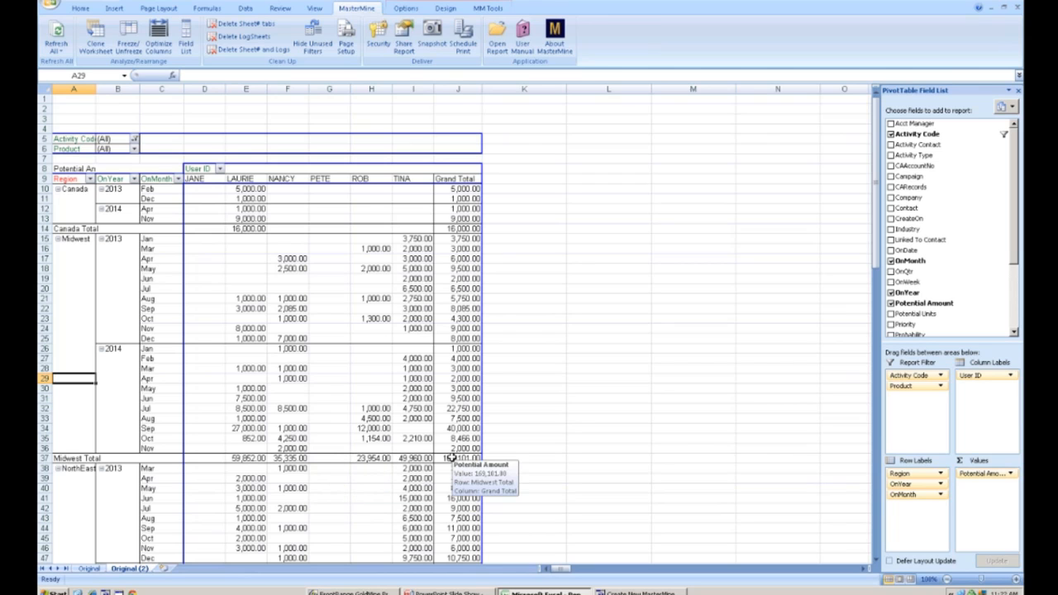
pyautogui.click(451, 457)
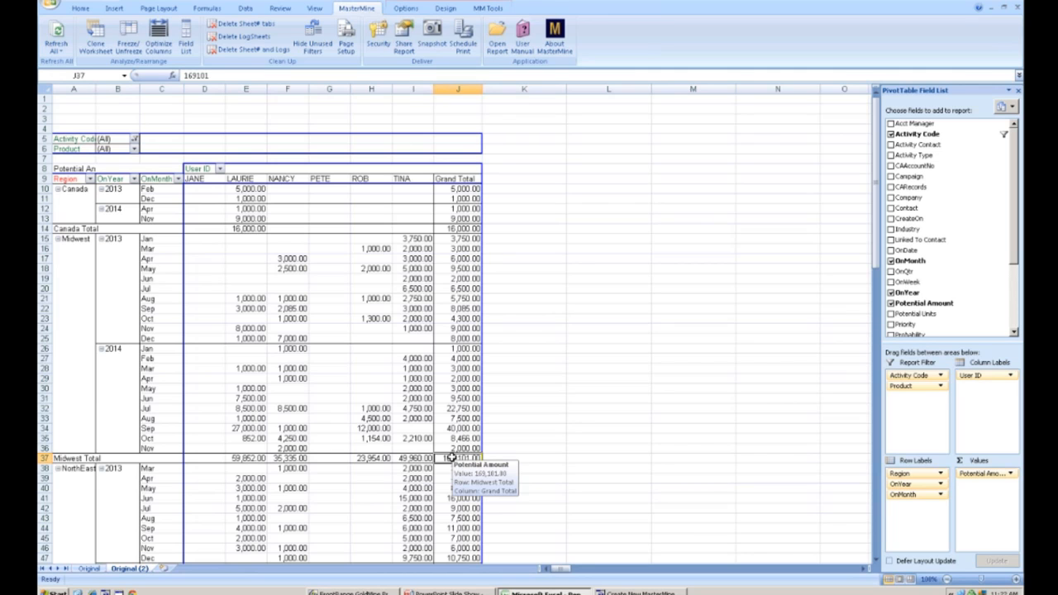
pyautogui.doubleClick(452, 457)
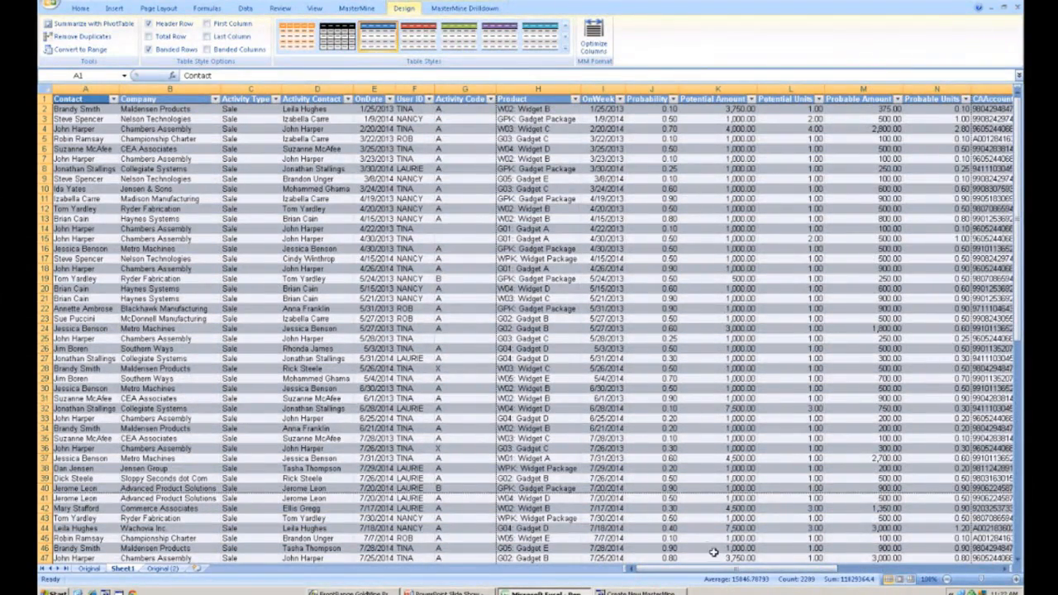
# - Pop up the GoldMine contact record for the contact in row 6 of the drilldown sheet
pyautogui.moveTo(777, 572); pyautogui.dragTo(932, 573)
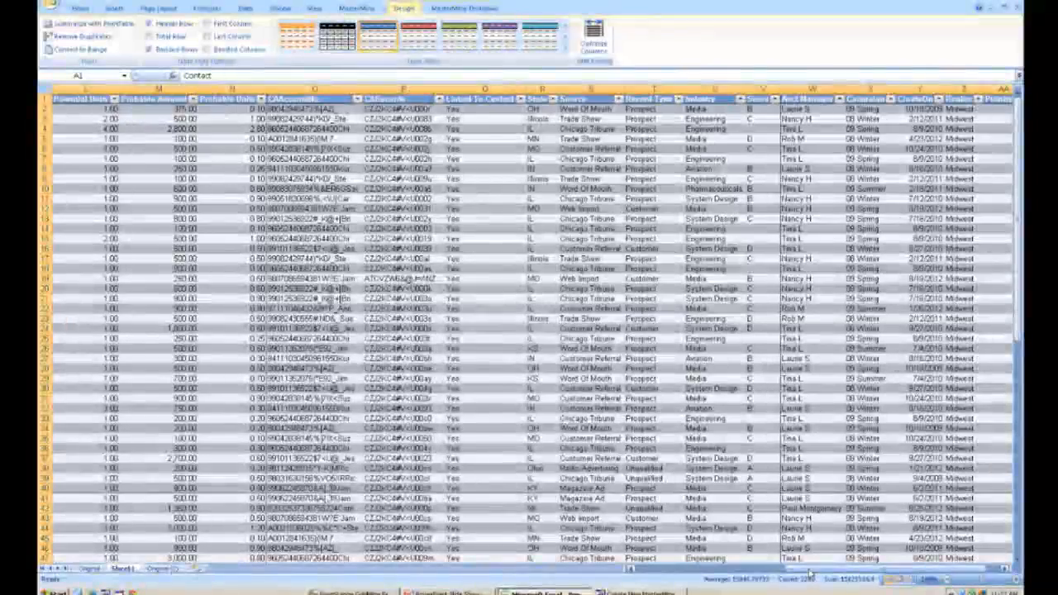
pyautogui.moveTo(805, 571); pyautogui.dragTo(632, 571)
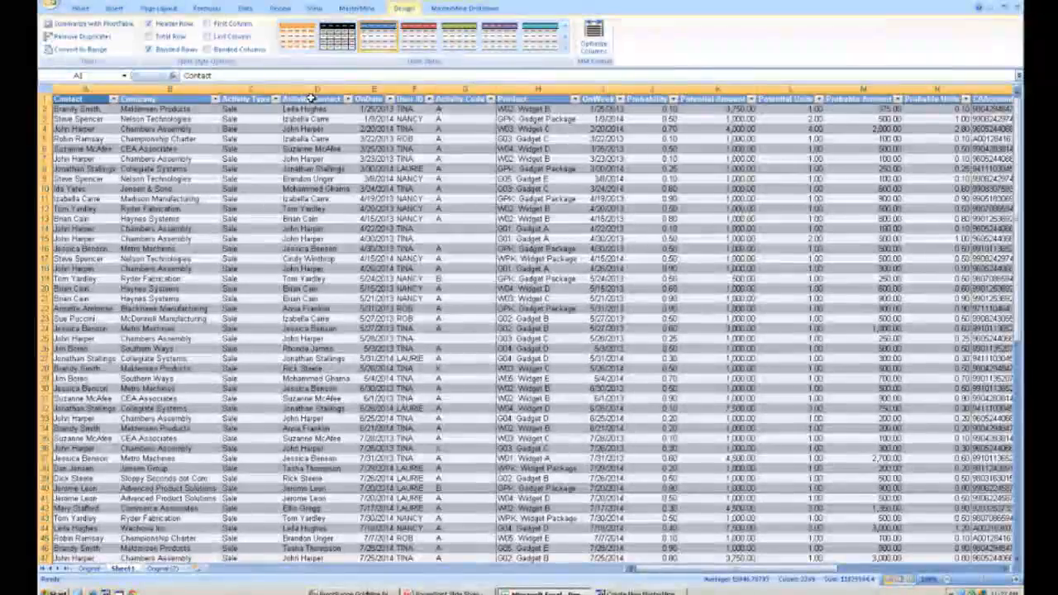
pyautogui.click(196, 147)
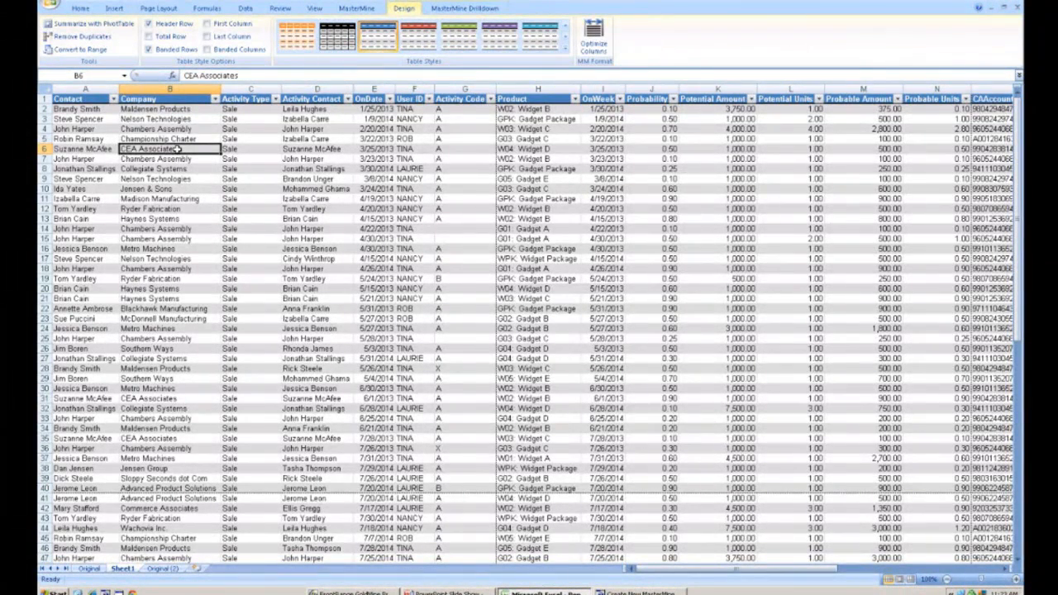
pyautogui.click(104, 150)
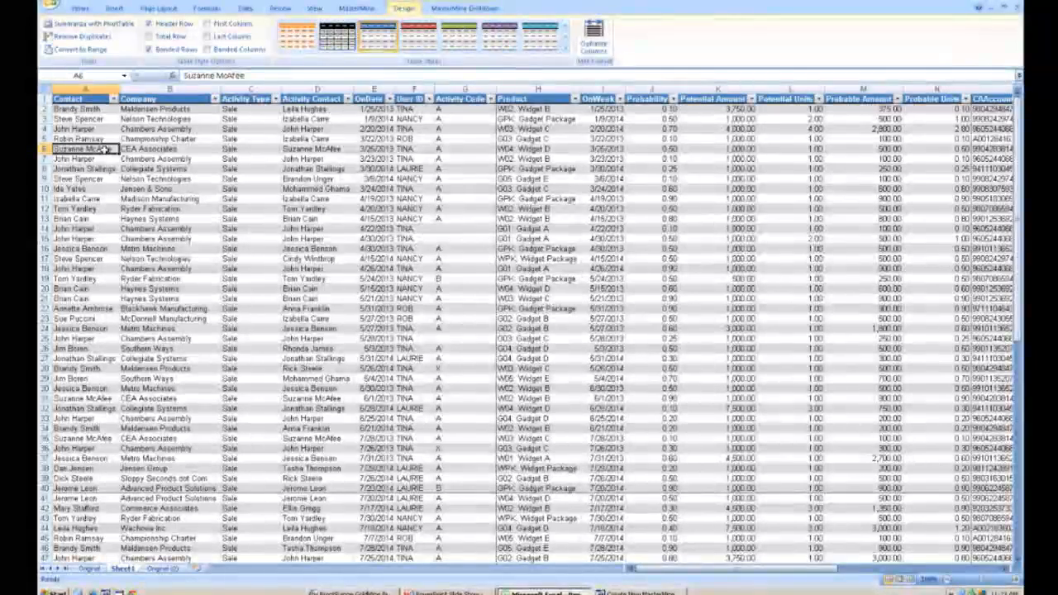
pyautogui.doubleClick(104, 149)
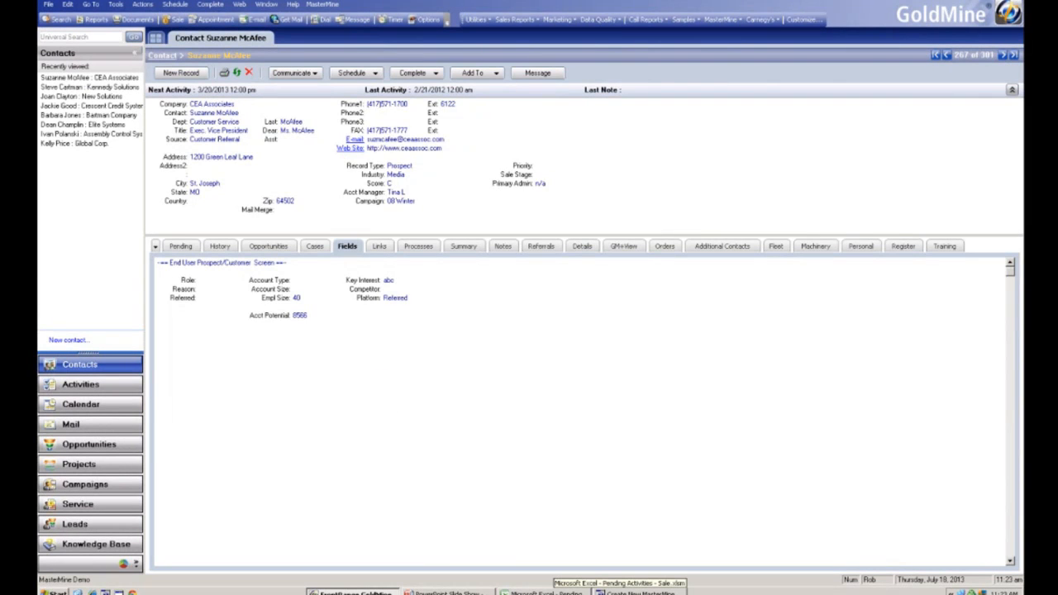
# - Return to the drilldown sheet and create a GoldMine group named Midwest from its records
pyautogui.click(546, 593)
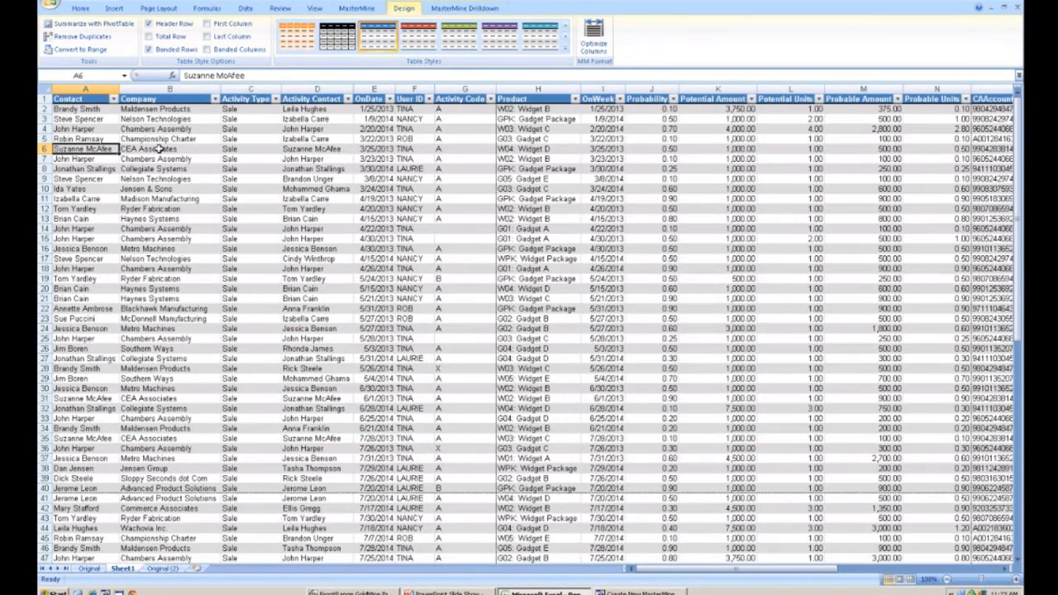
pyautogui.click(162, 569)
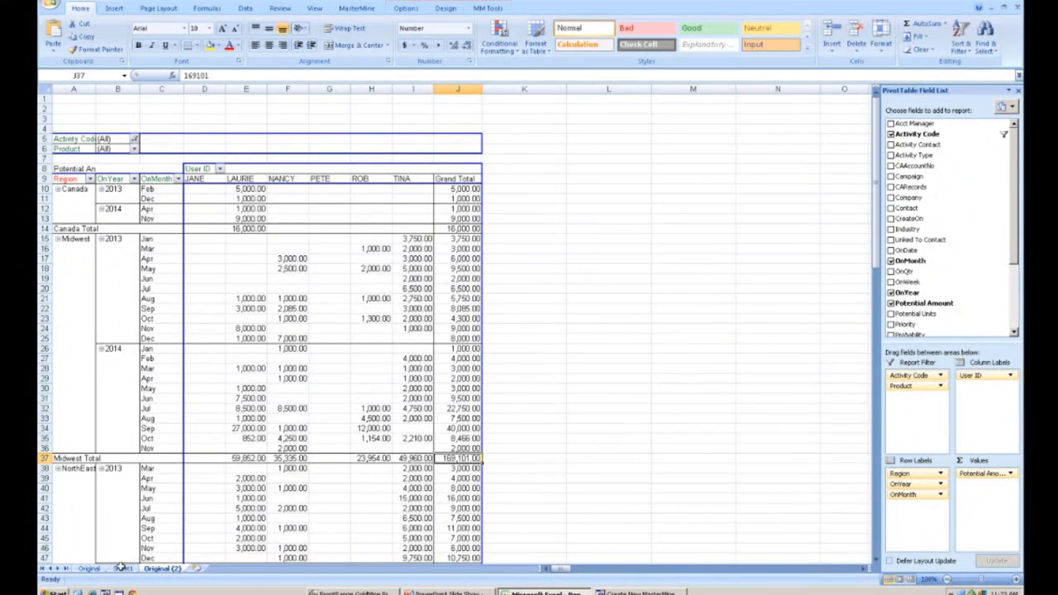
pyautogui.click(122, 569)
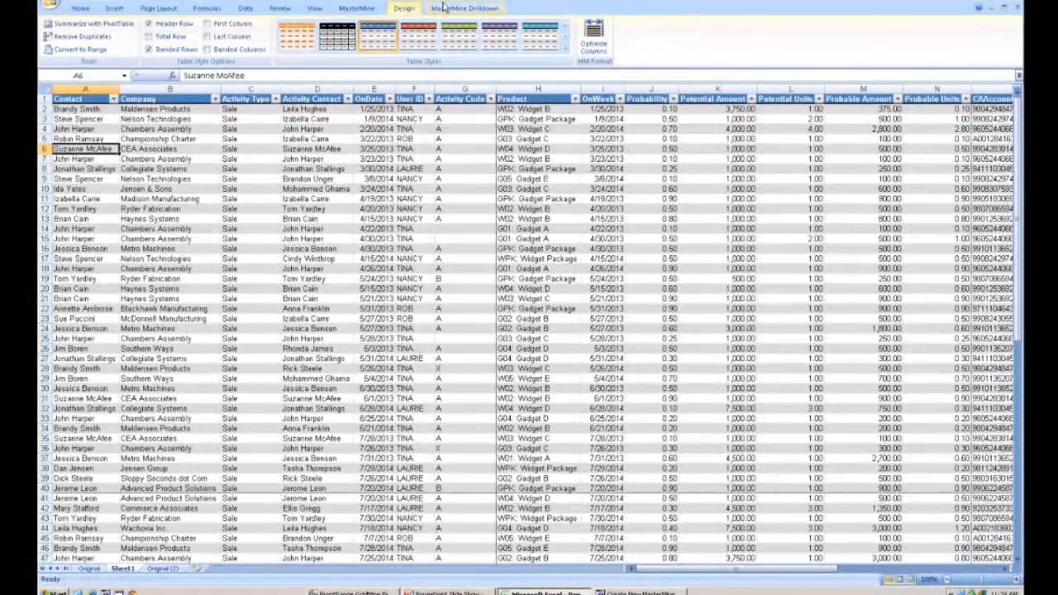
pyautogui.click(443, 9)
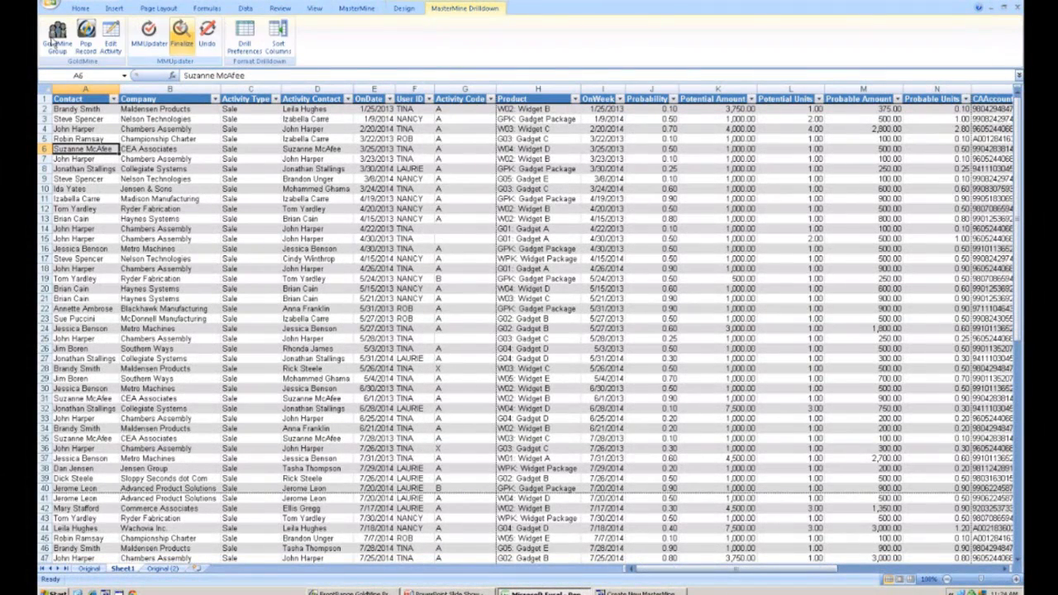
pyautogui.click(55, 40)
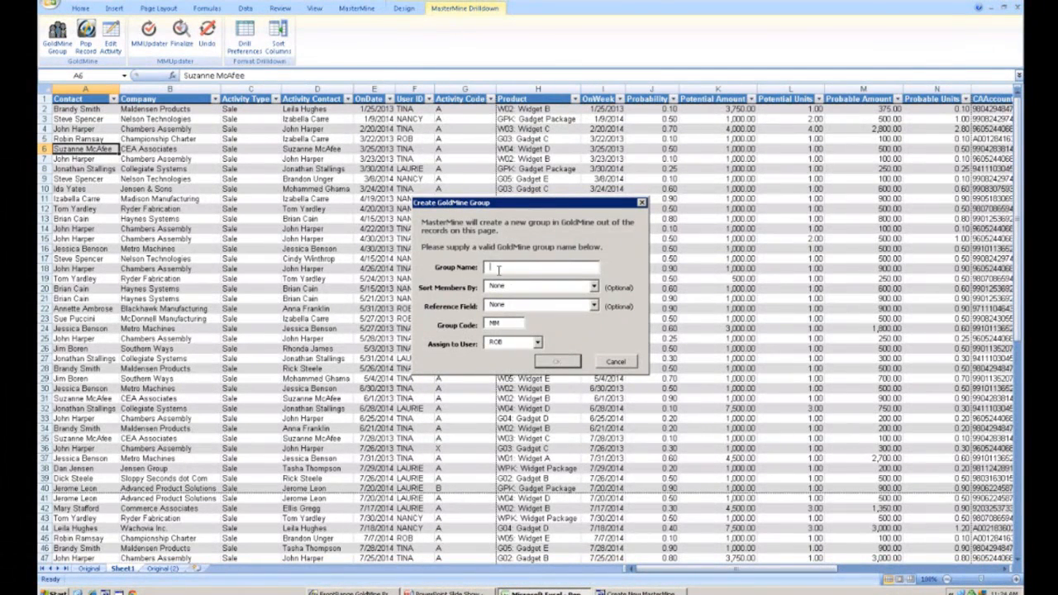
pyautogui.write('Midwest')
pyautogui.click(593, 286)
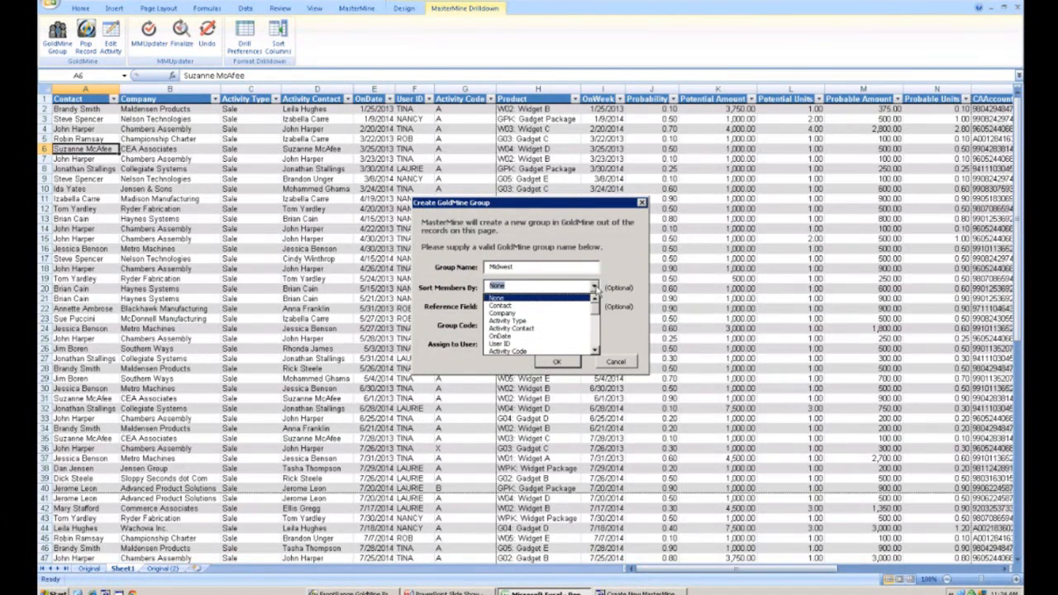
pyautogui.click(593, 286)
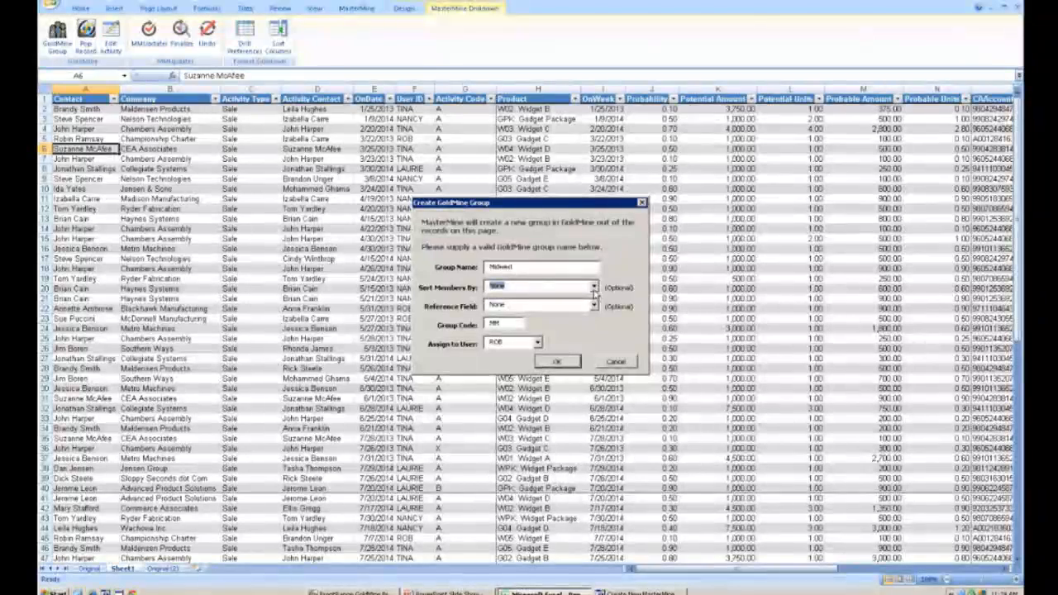
pyautogui.click(565, 363)
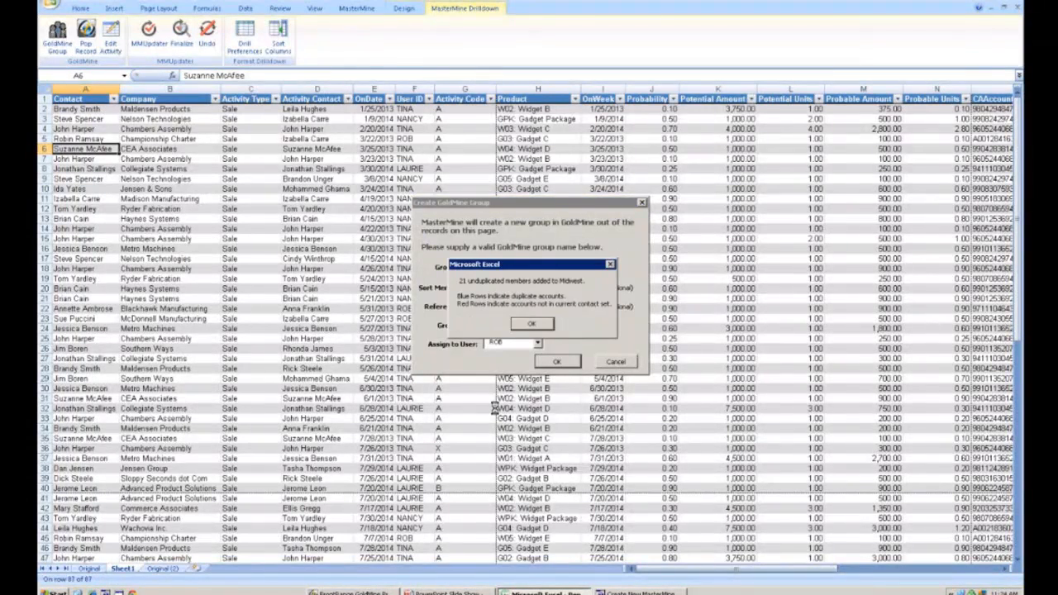
pyautogui.click(525, 327)
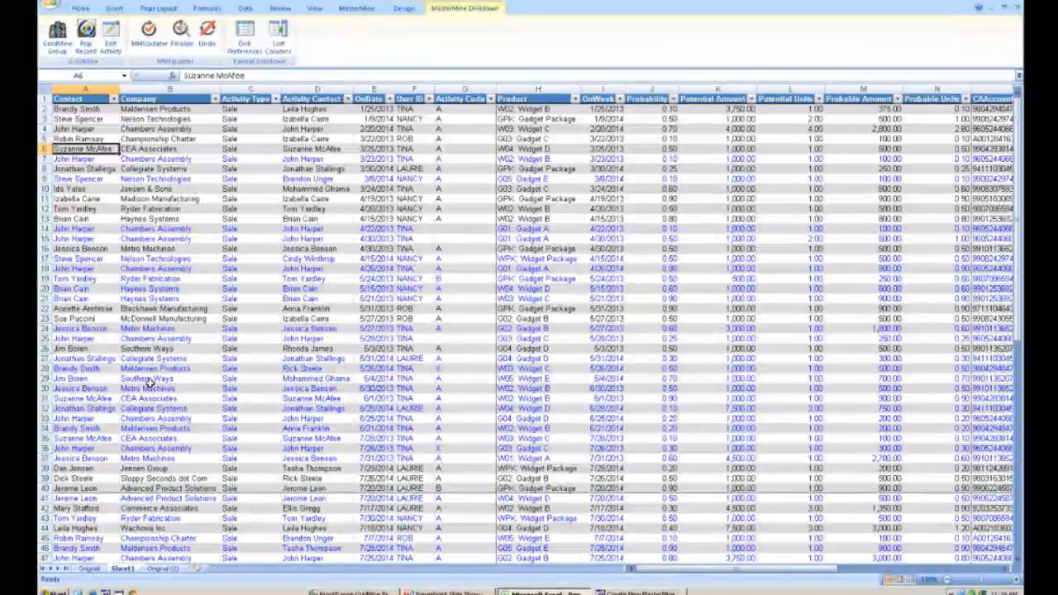
# - Switch to GoldMine and open the Midwest group in Filters and Groups to view its members
pyautogui.click(362, 590)
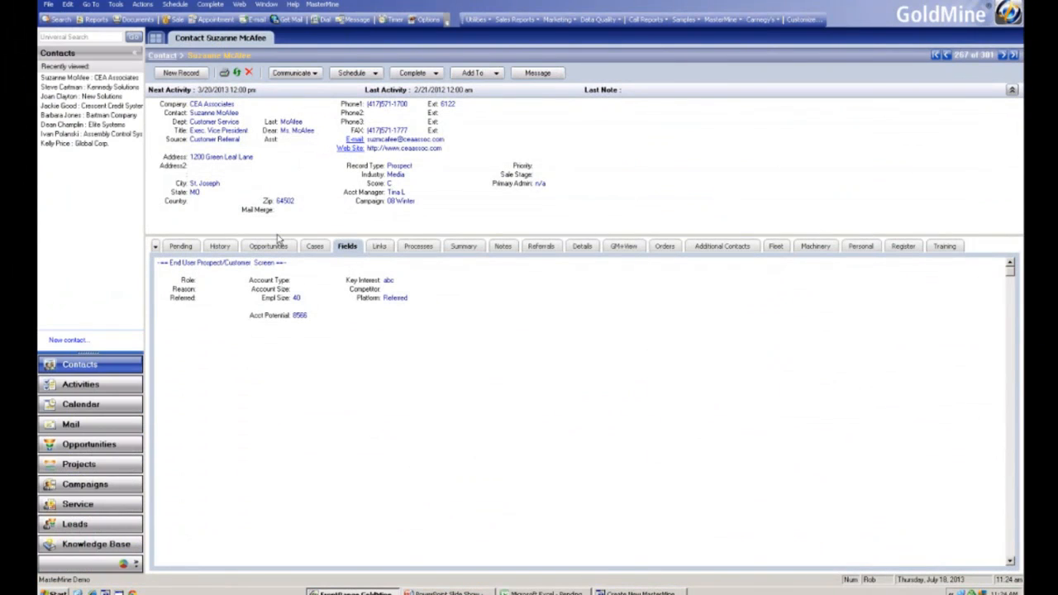
pyautogui.click(118, 5)
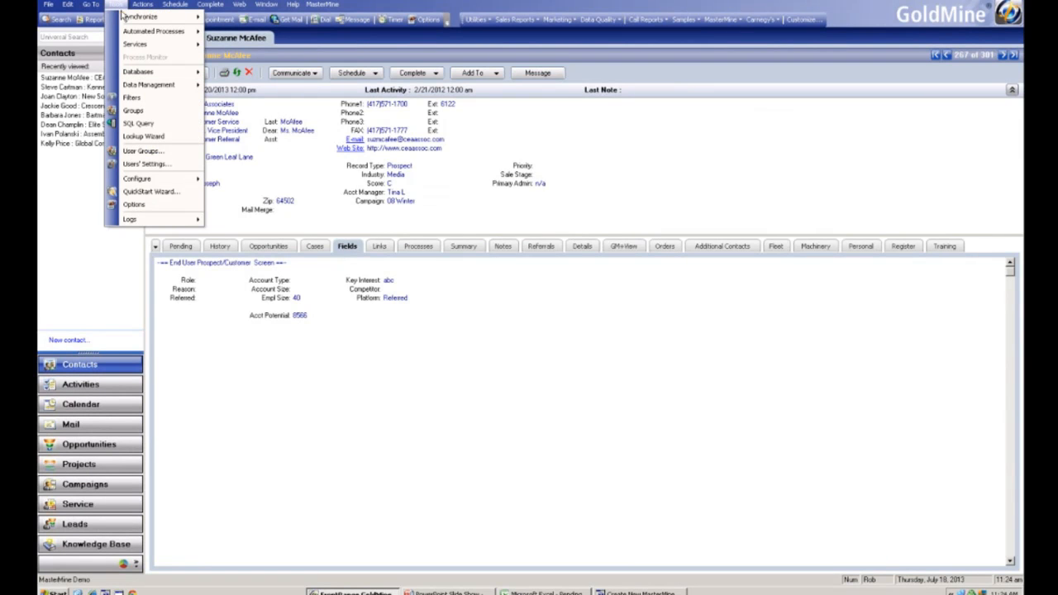
pyautogui.click(133, 111)
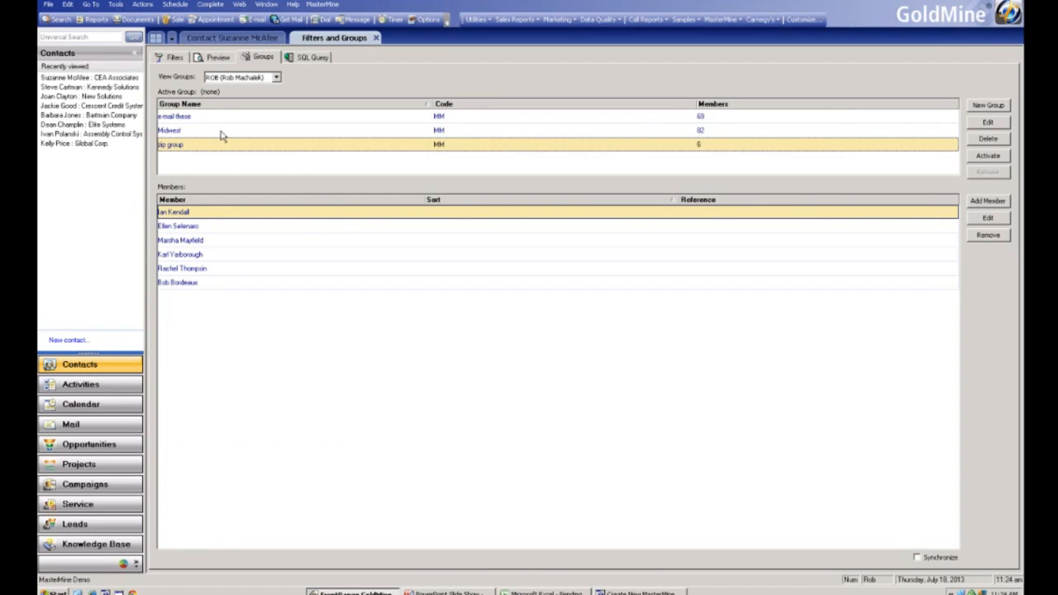
pyautogui.click(213, 134)
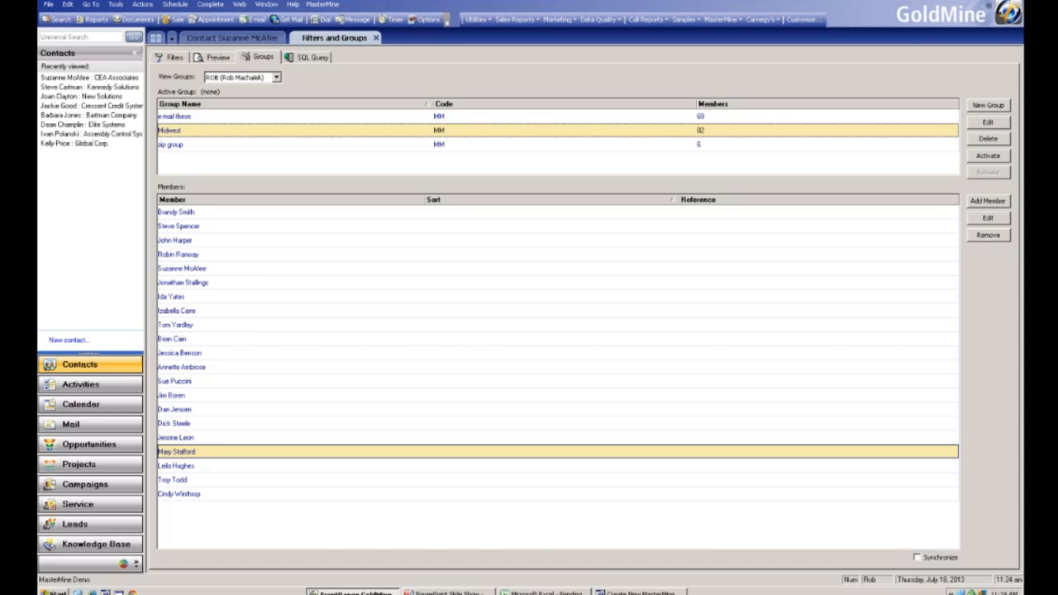
# - Return to the drilldown sheet and sort its records A to Z by Company
pyautogui.click(550, 592)
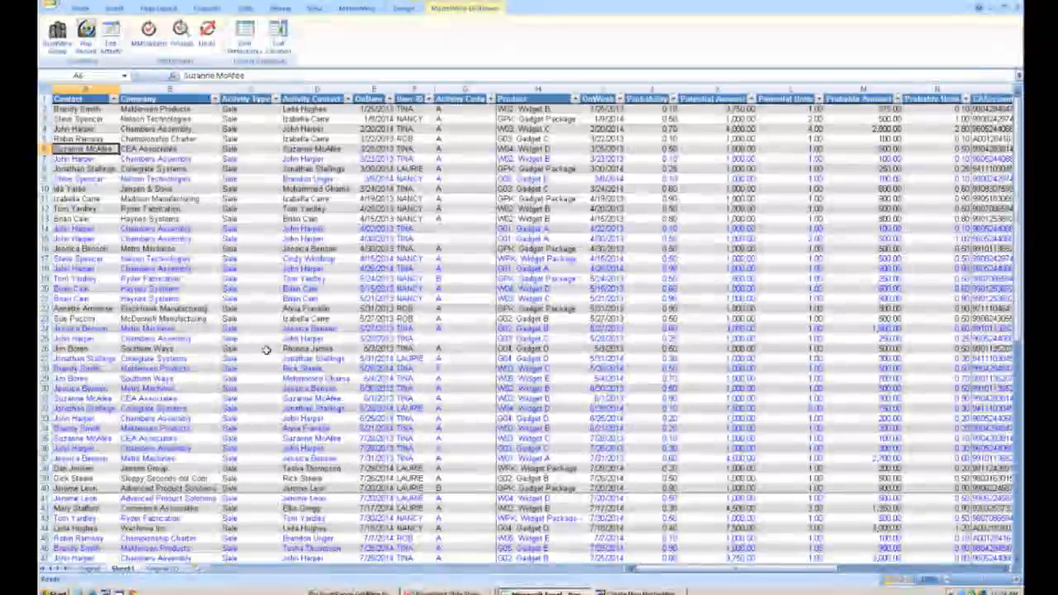
pyautogui.click(254, 328)
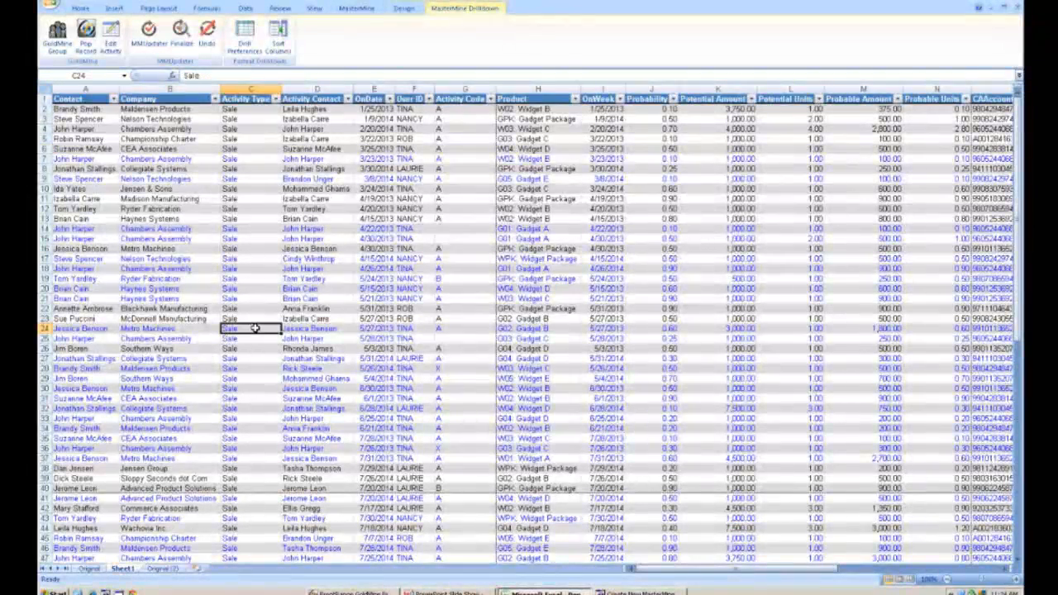
pyautogui.scroll(-1, 255, 328)
pyautogui.scroll(1, 255, 328)
pyautogui.rightClick(177, 266)
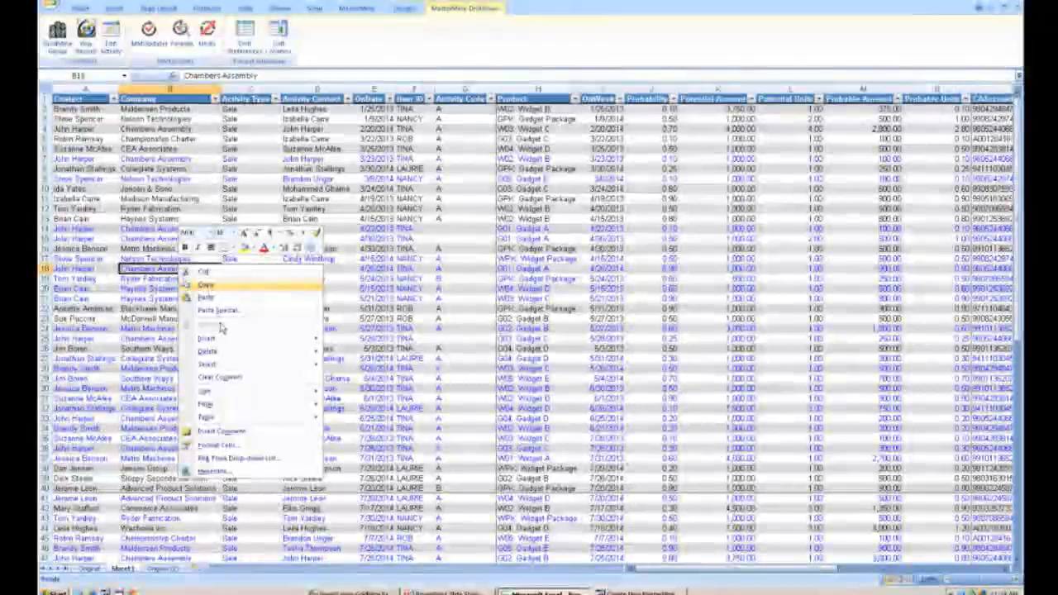
pyautogui.moveTo(238, 393)
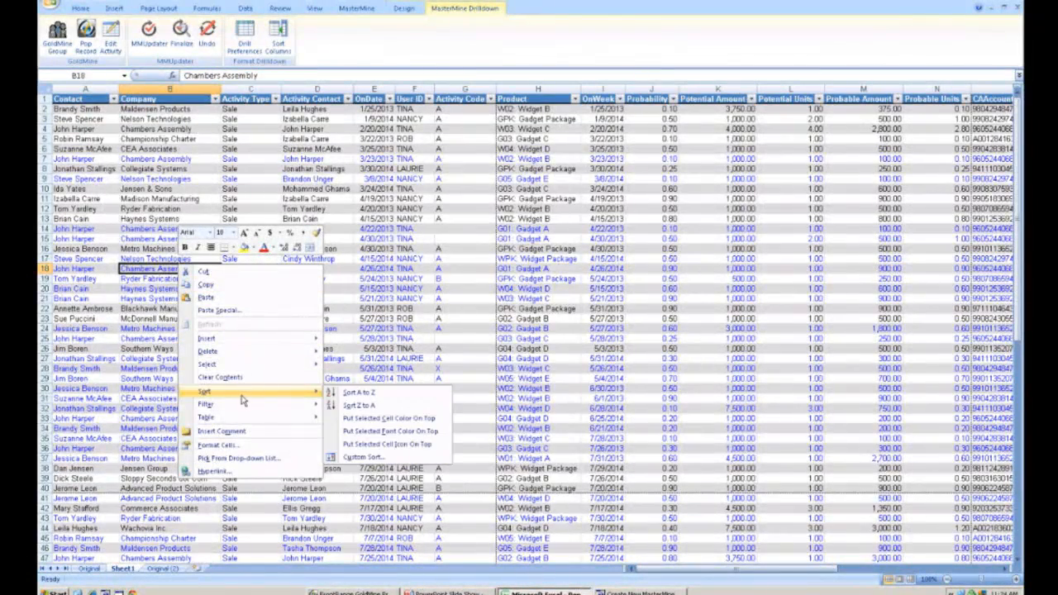
pyautogui.click(359, 395)
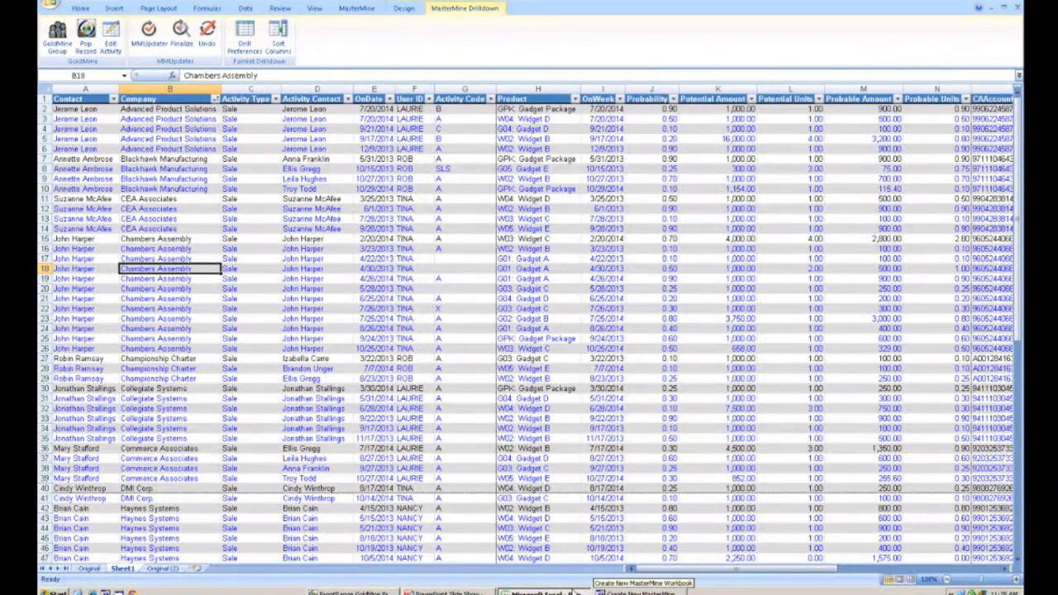
# - Go back to the pivot report sheet and switch to the PowerPoint slide show
pyautogui.click(175, 570)
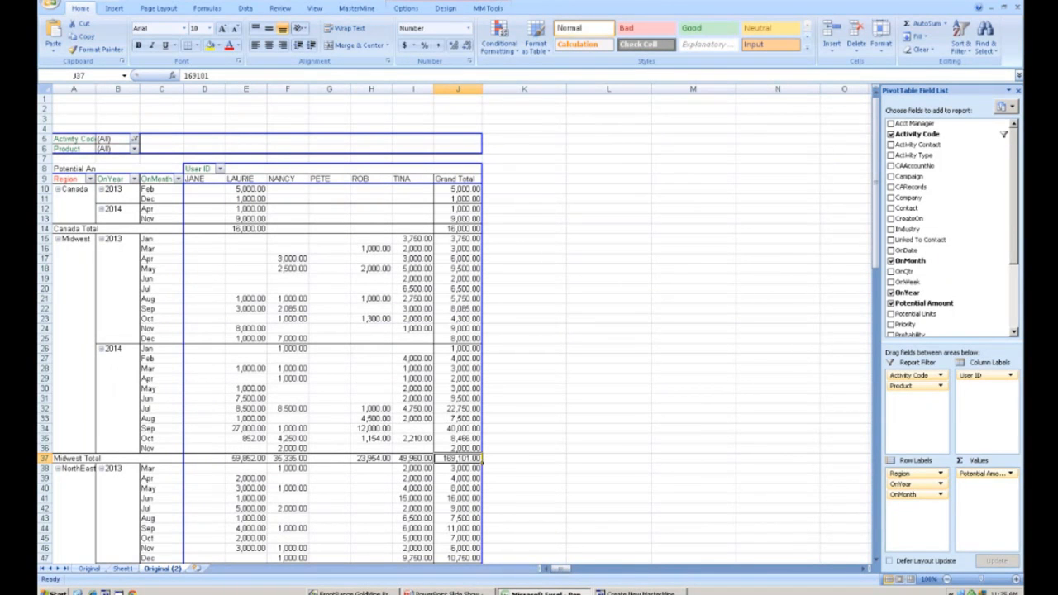
pyautogui.hotkey('alt', 'Tab')
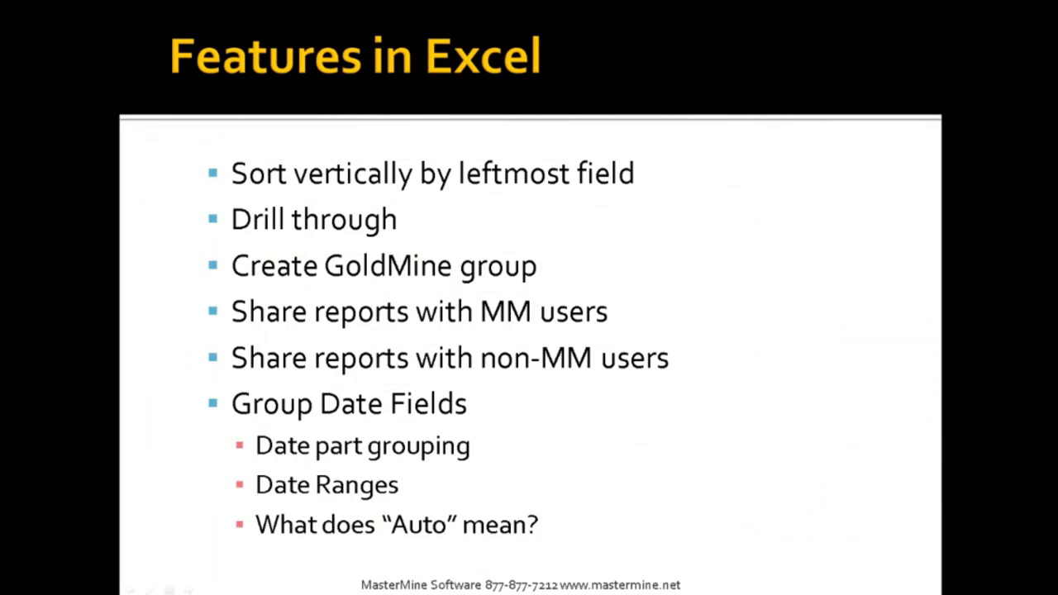
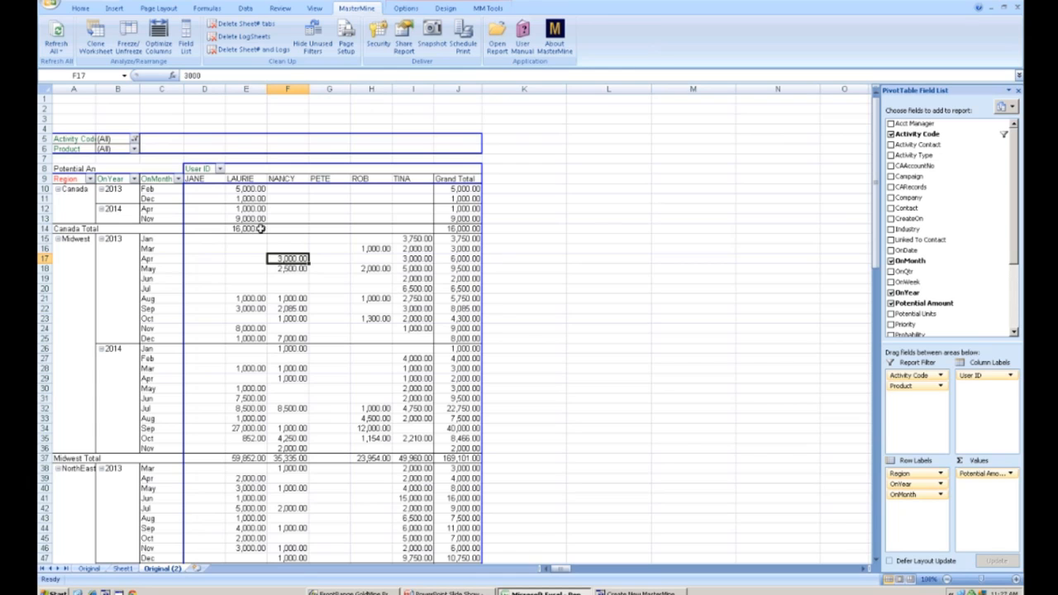
# - Open Share Report for the pivot, choosing NANCY as the GoldMine username and enabling Auto-Refresh on open
pyautogui.moveTo(267, 228)
pyautogui.click(252, 229)
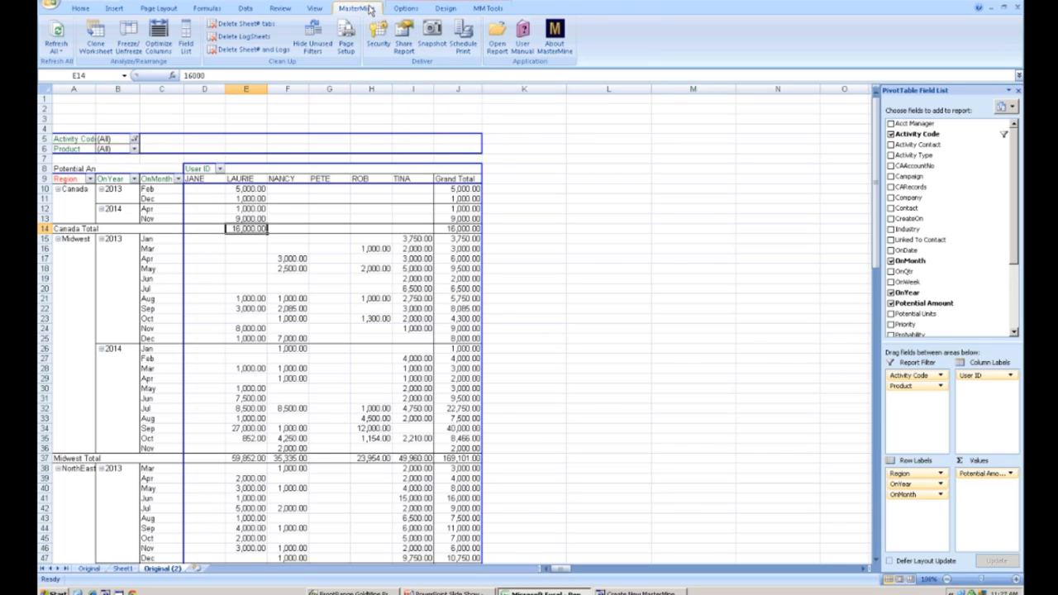
pyautogui.click(404, 37)
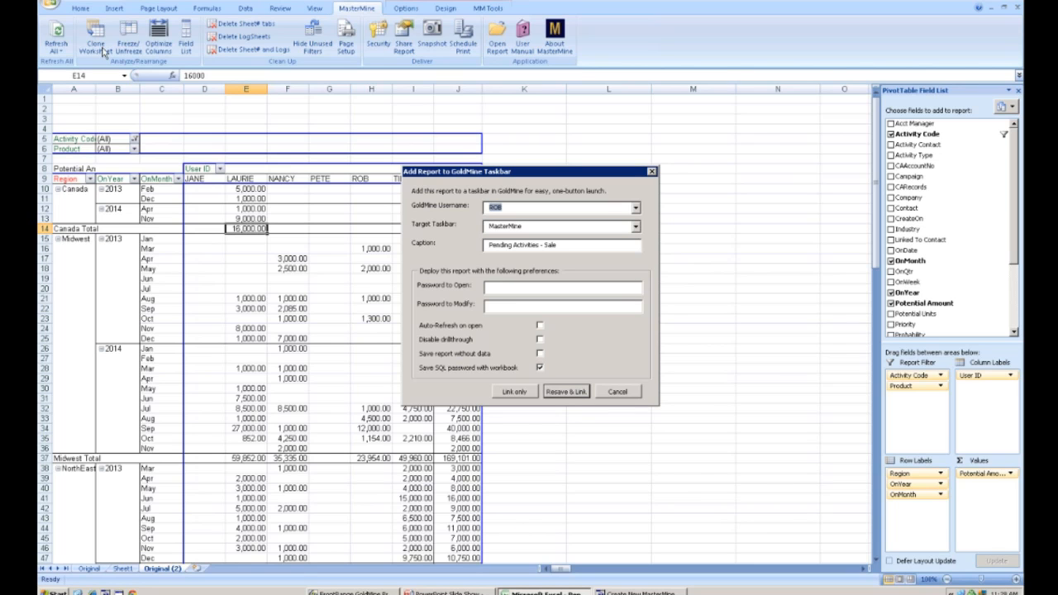
pyautogui.click(635, 208)
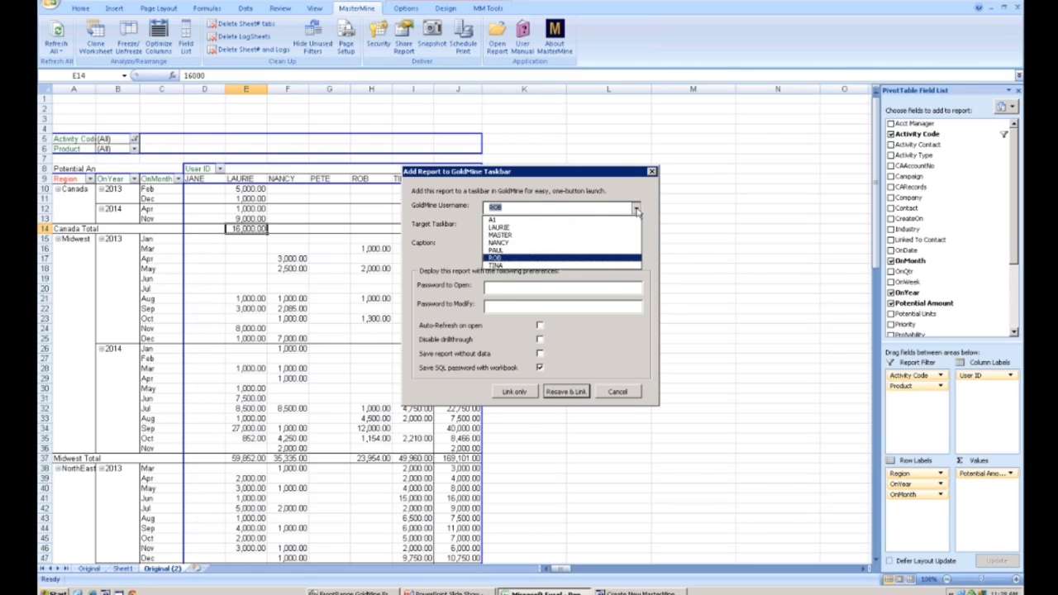
pyautogui.click(506, 243)
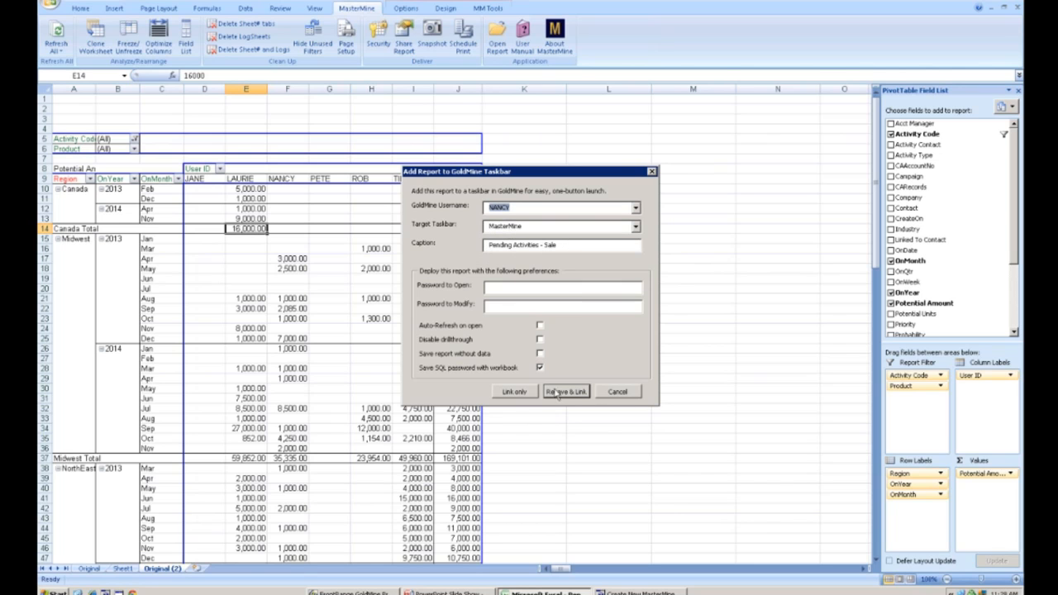
pyautogui.click(539, 326)
pyautogui.click(619, 393)
# - Browse the report menus on GoldMine's taskbar, then return to the spreadsheet and cancel the Share Report dialog
pyautogui.click(348, 592)
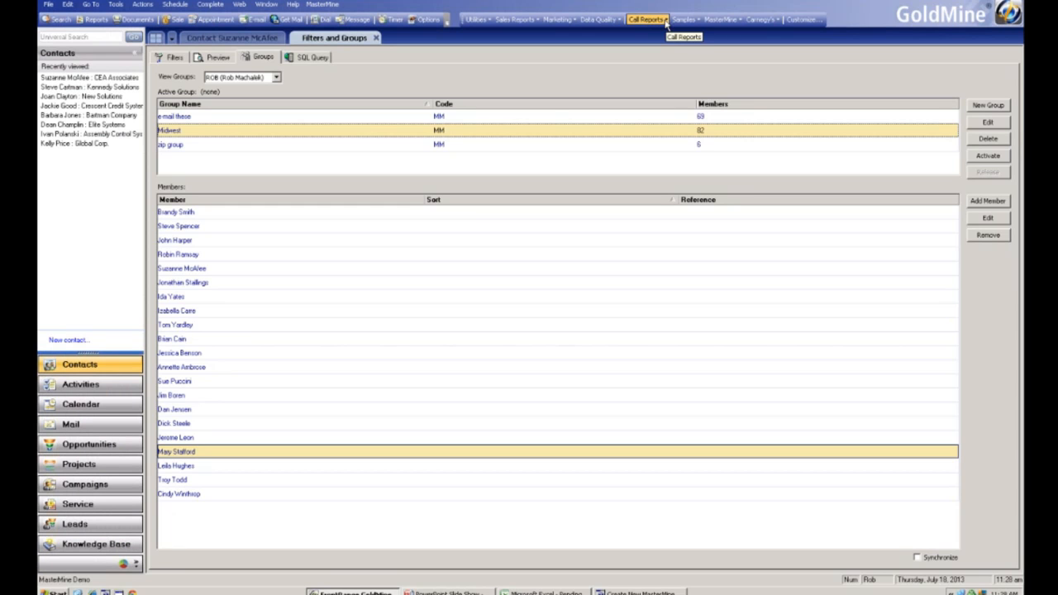
pyautogui.click(612, 20)
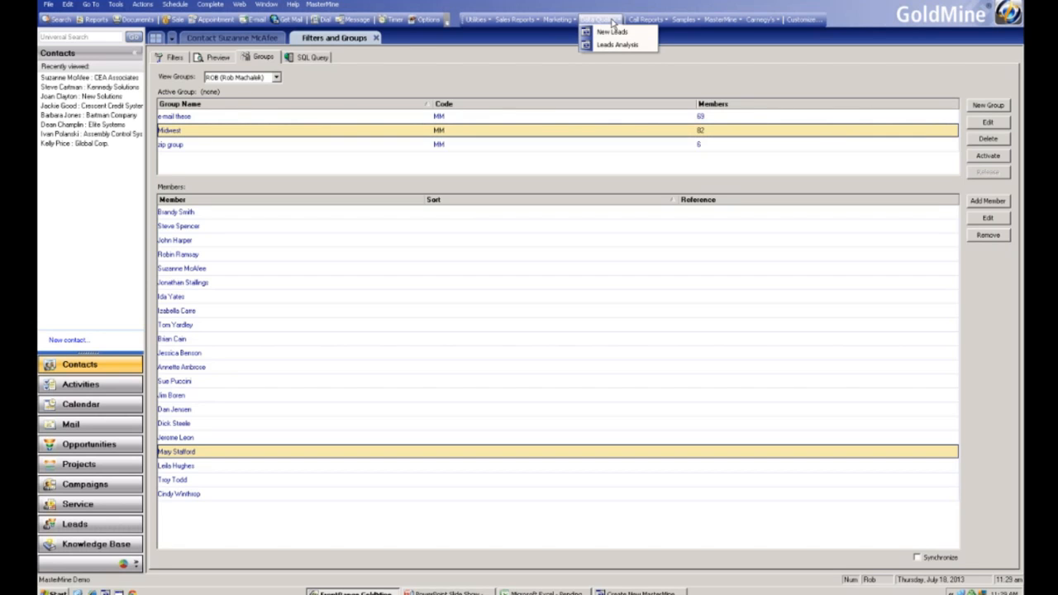
pyautogui.click(690, 20)
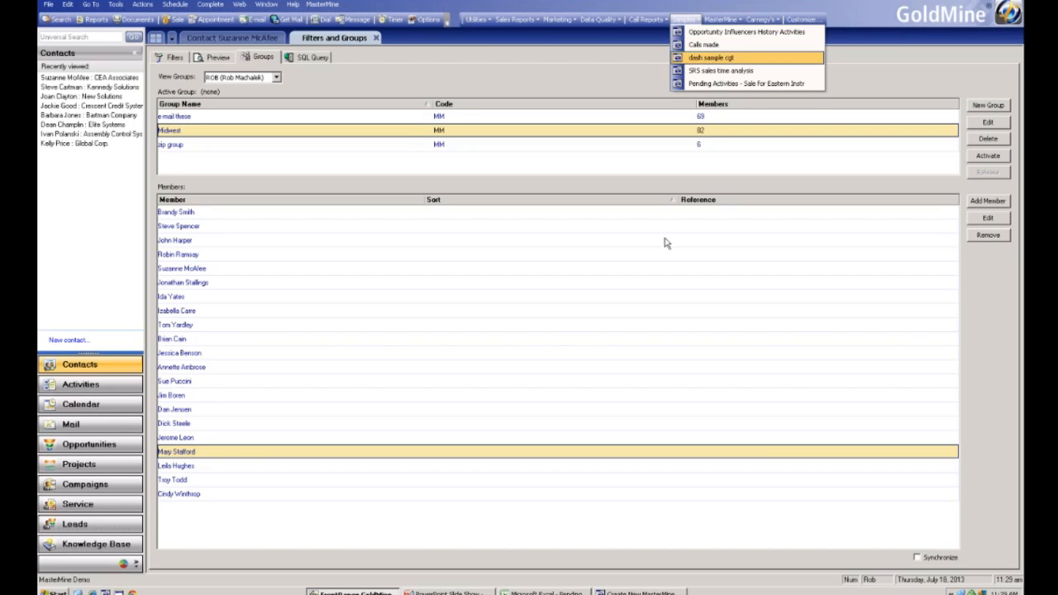
pyautogui.click(541, 592)
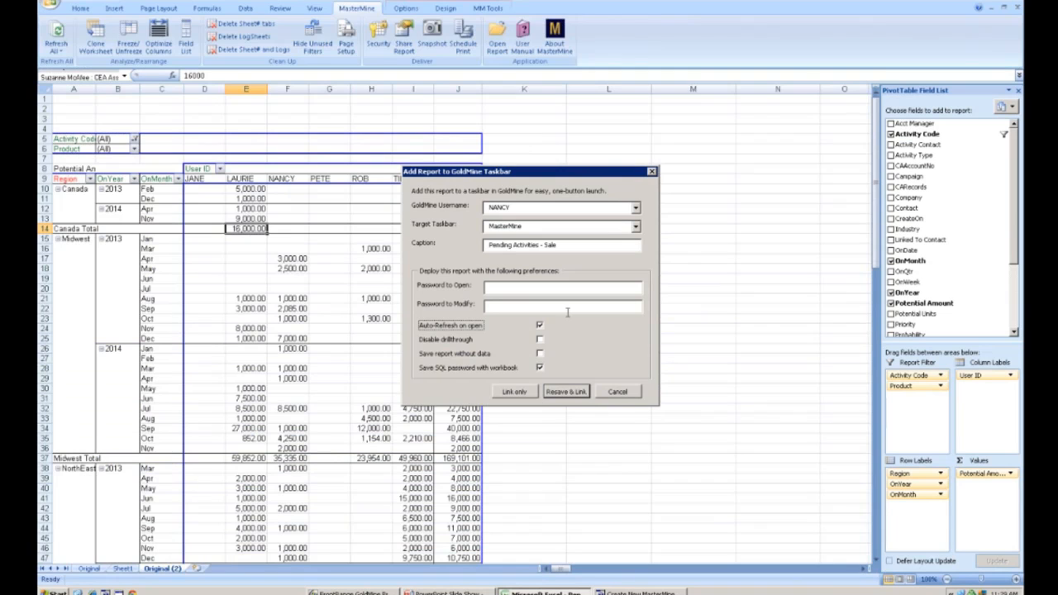
pyautogui.click(618, 393)
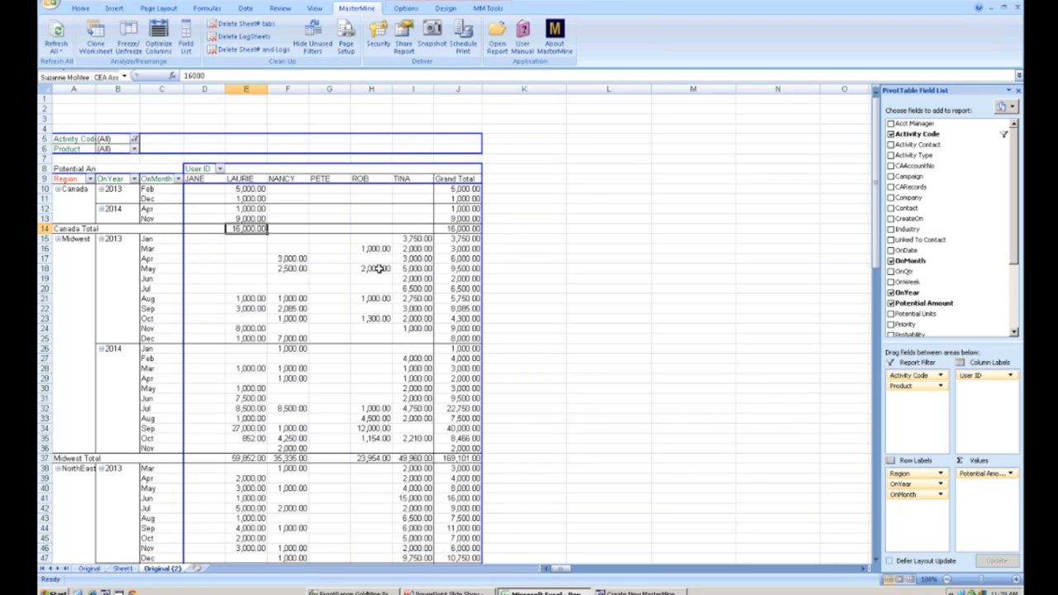
pyautogui.click(430, 43)
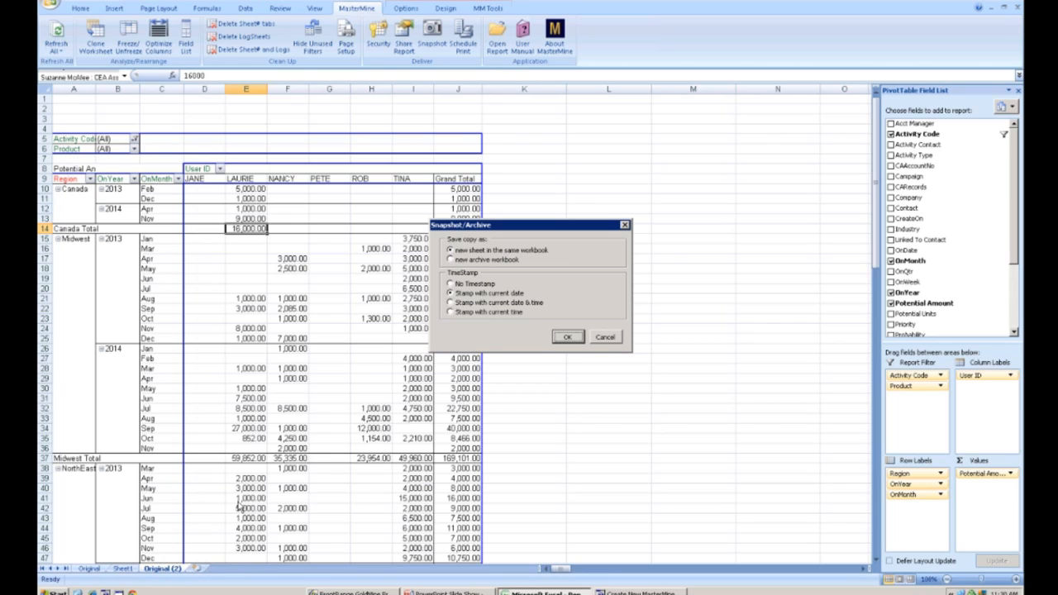
pyautogui.click(450, 259)
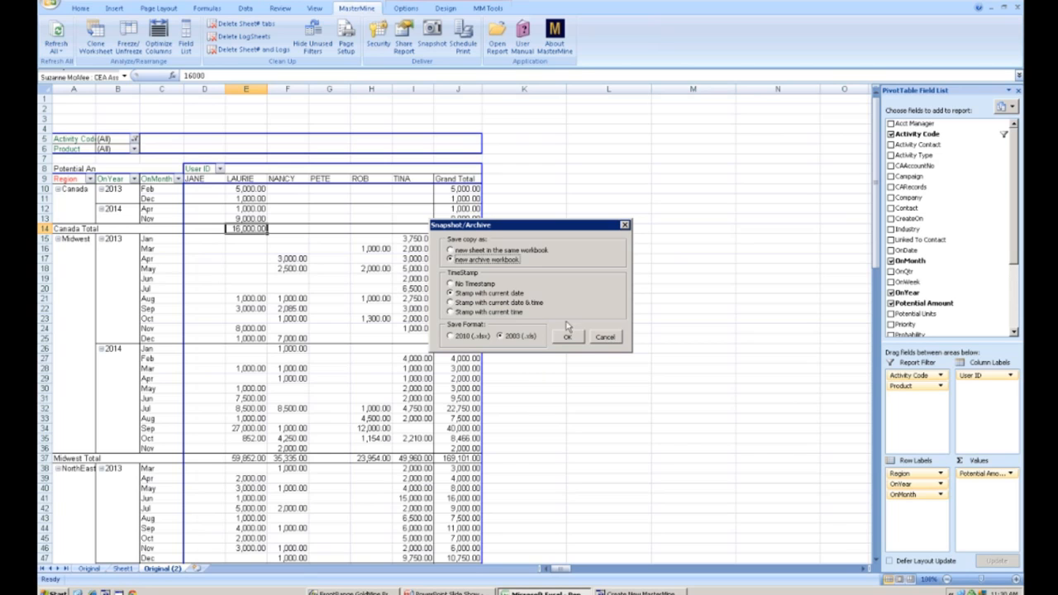
pyautogui.click(597, 338)
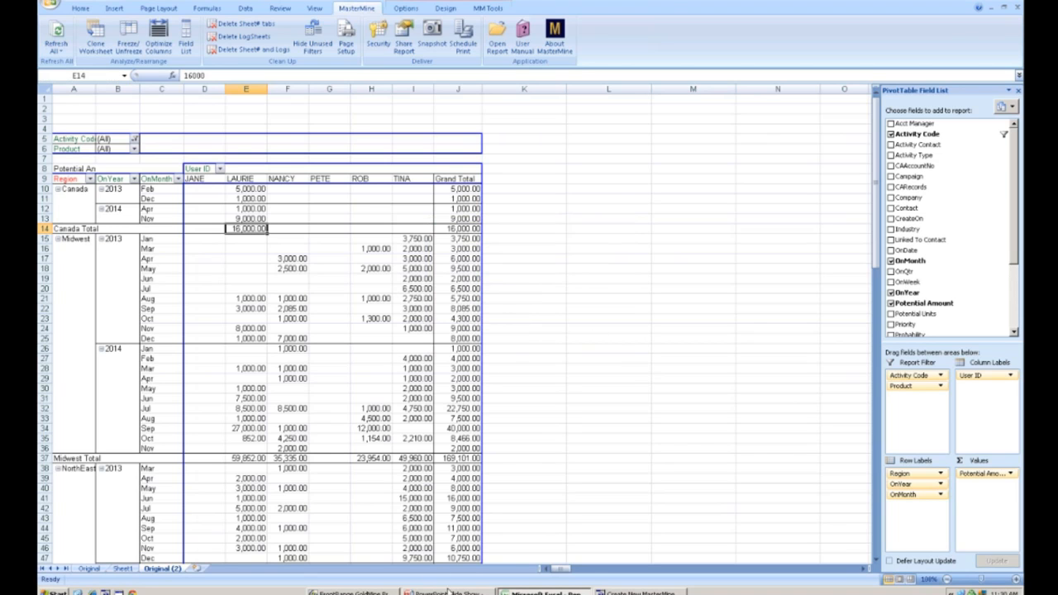
# - Move the Region field from the row labels into the pivot's report filters
pyautogui.click(447, 592)
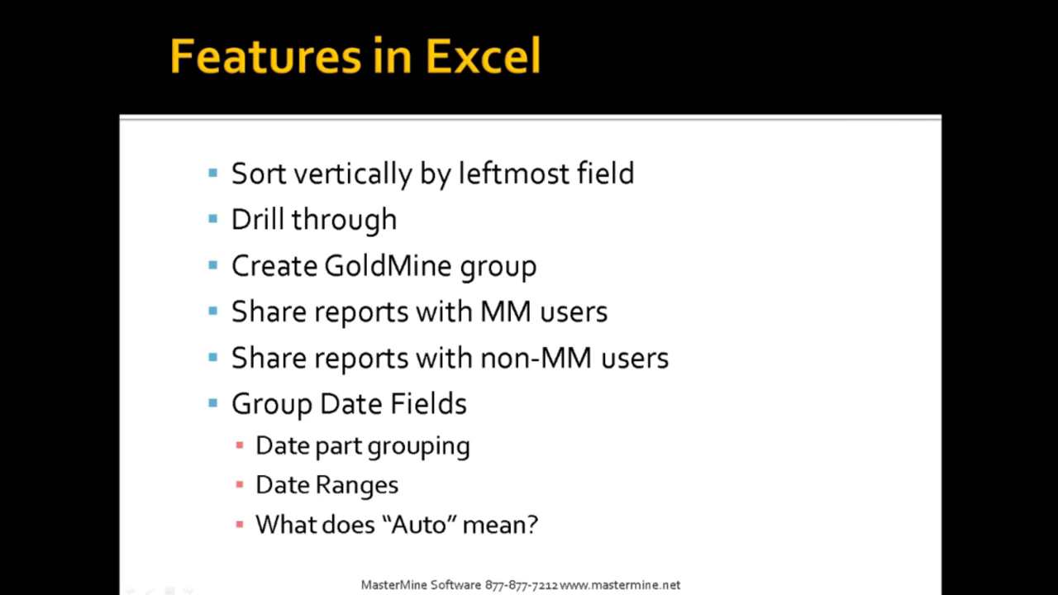
pyautogui.hotkey('alt', 'Tab')
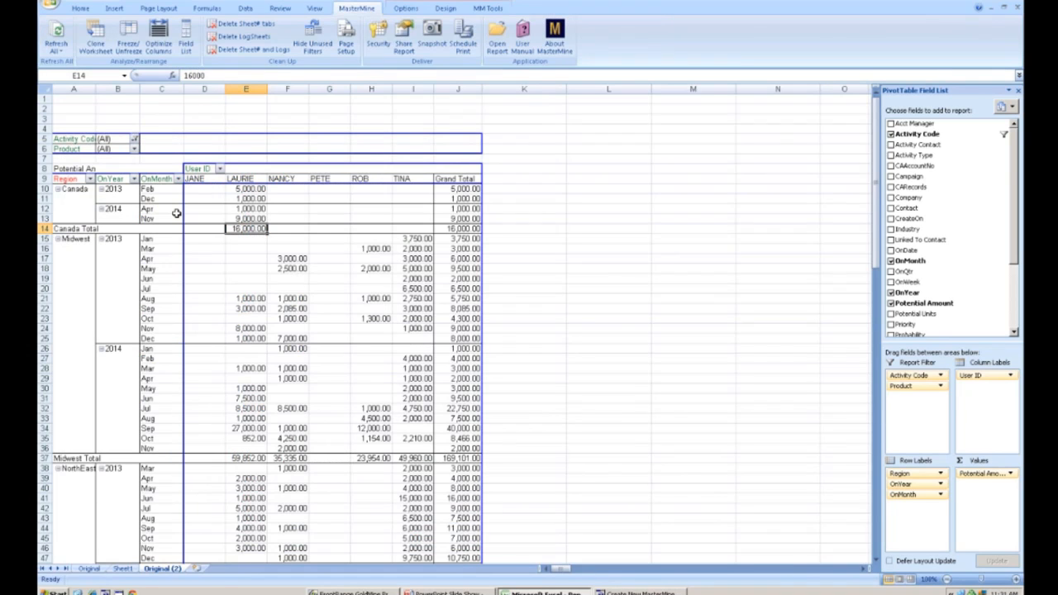
pyautogui.moveTo(67, 180); pyautogui.dragTo(71, 130)
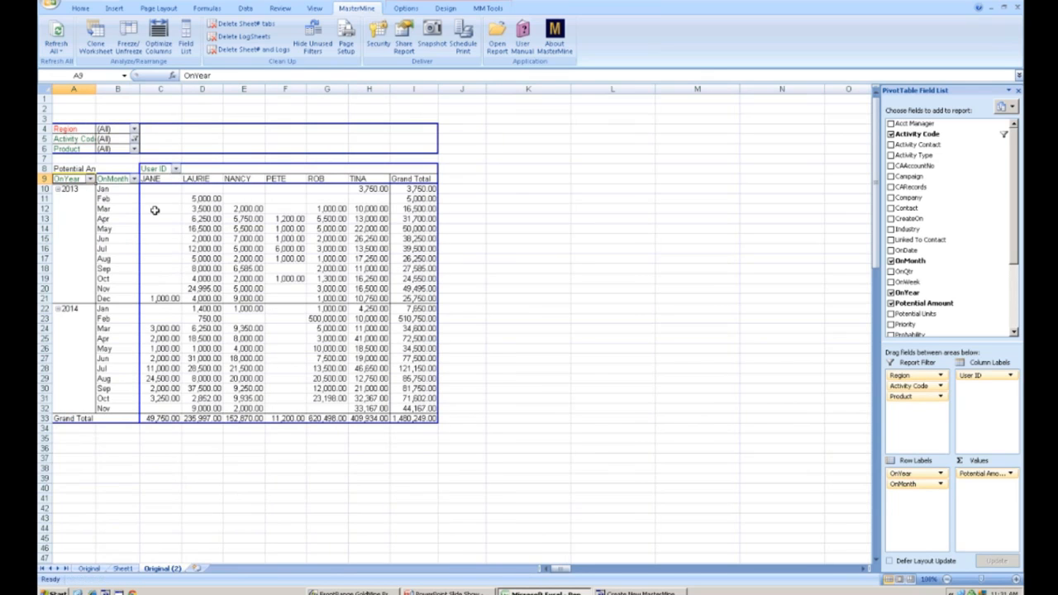
# - Add the CreateOn field as a report filter and inspect its list of dates
pyautogui.moveTo(155, 210)
pyautogui.moveTo(207, 293)
pyautogui.moveTo(907, 219); pyautogui.dragTo(81, 154)
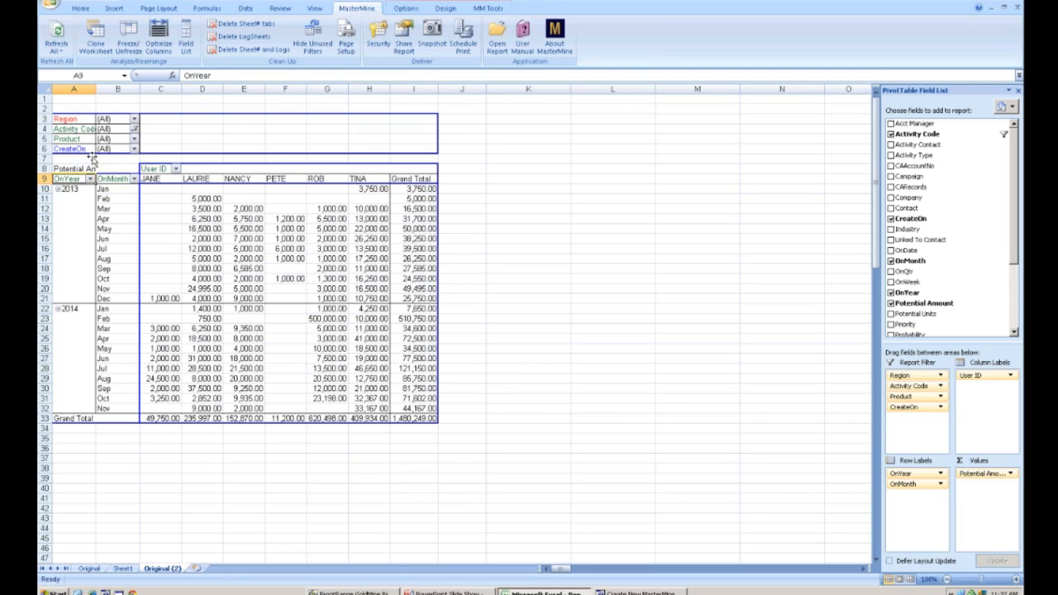
pyautogui.click(78, 149)
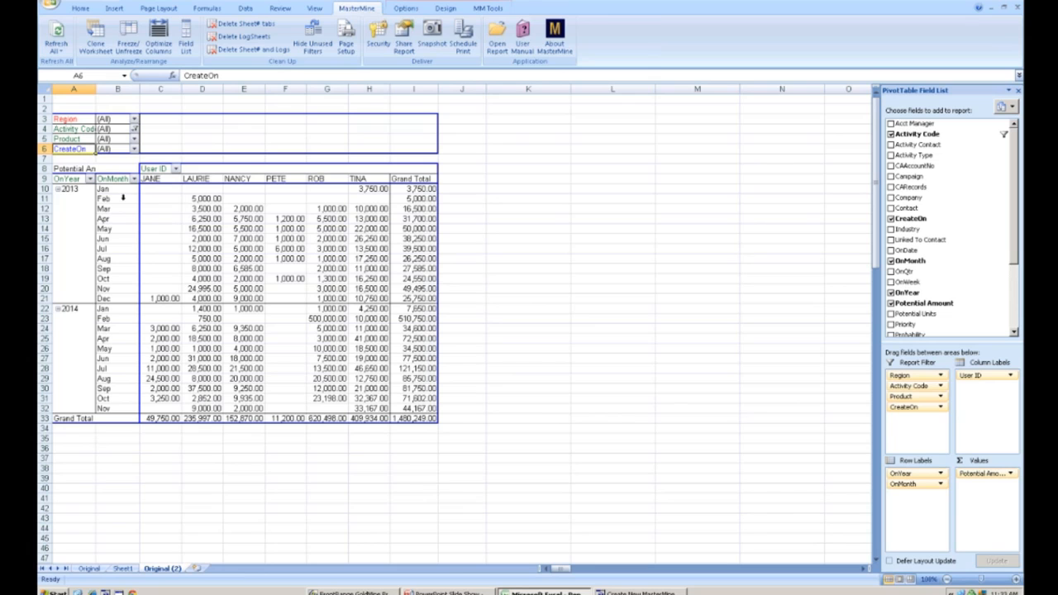
pyautogui.moveTo(204, 203)
pyautogui.moveTo(77, 149)
pyautogui.mouseDown()
pyautogui.moveTo(66, 192)
pyautogui.moveTo(66, 148)
pyautogui.mouseUp()
pyautogui.click(134, 150)
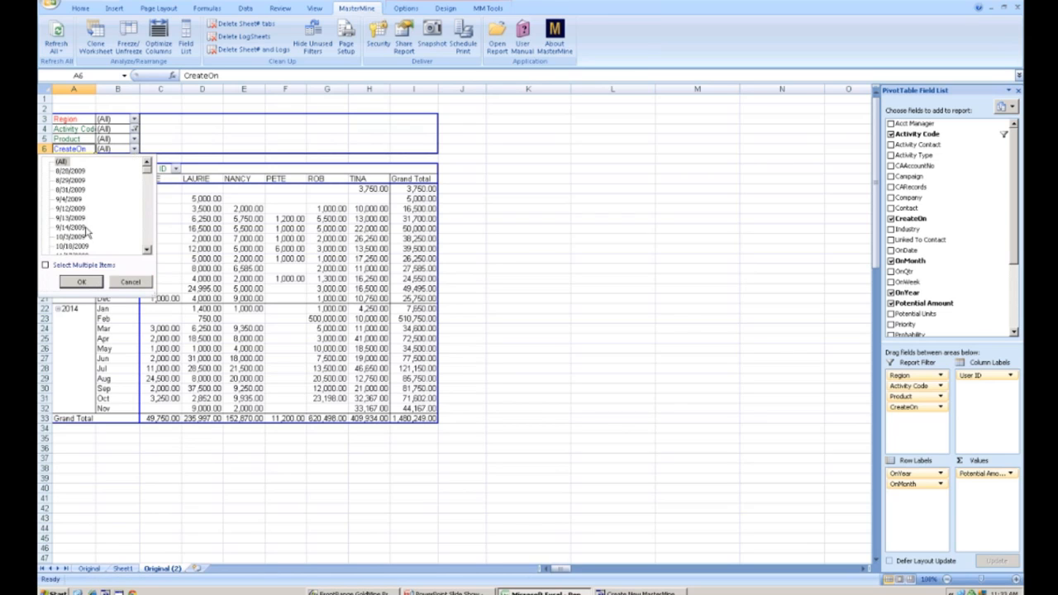
pyautogui.click(131, 282)
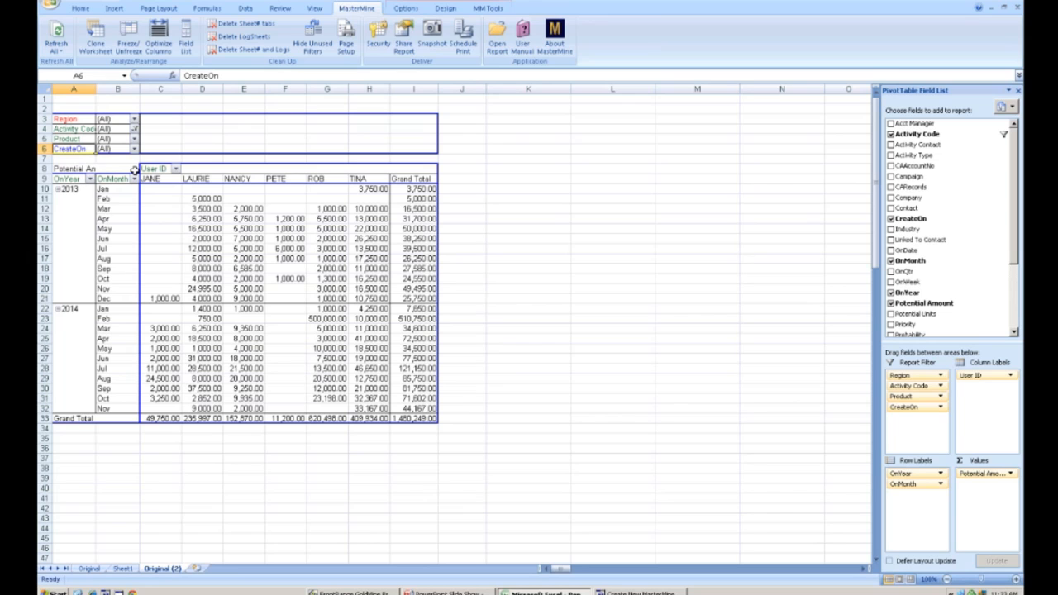
# - Clone the worksheet and make CreateOn the row field, moving OnYear and OnMonth into the report filters
pyautogui.click(96, 37)
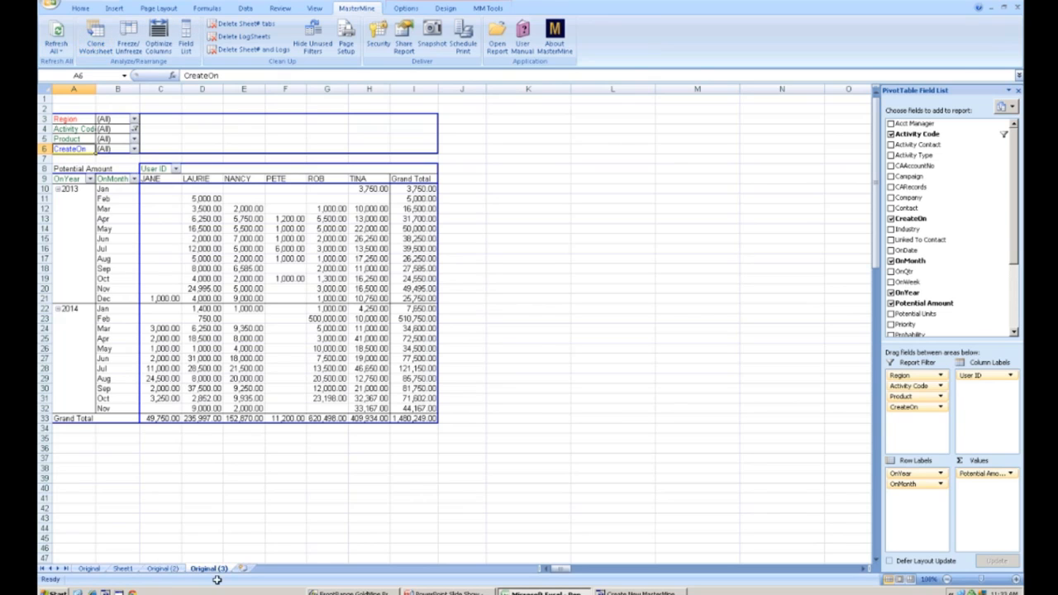
pyautogui.moveTo(115, 178); pyautogui.dragTo(84, 189)
pyautogui.click(96, 201)
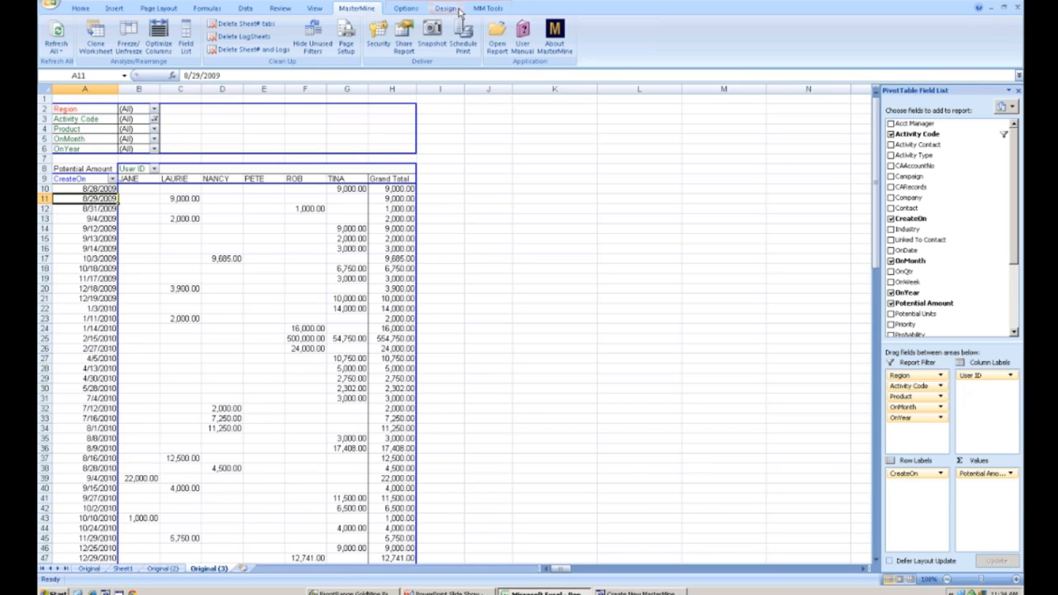
# - Group the CreateOn dates by Days, Months and Years with the Date Range tool
pyautogui.click(487, 8)
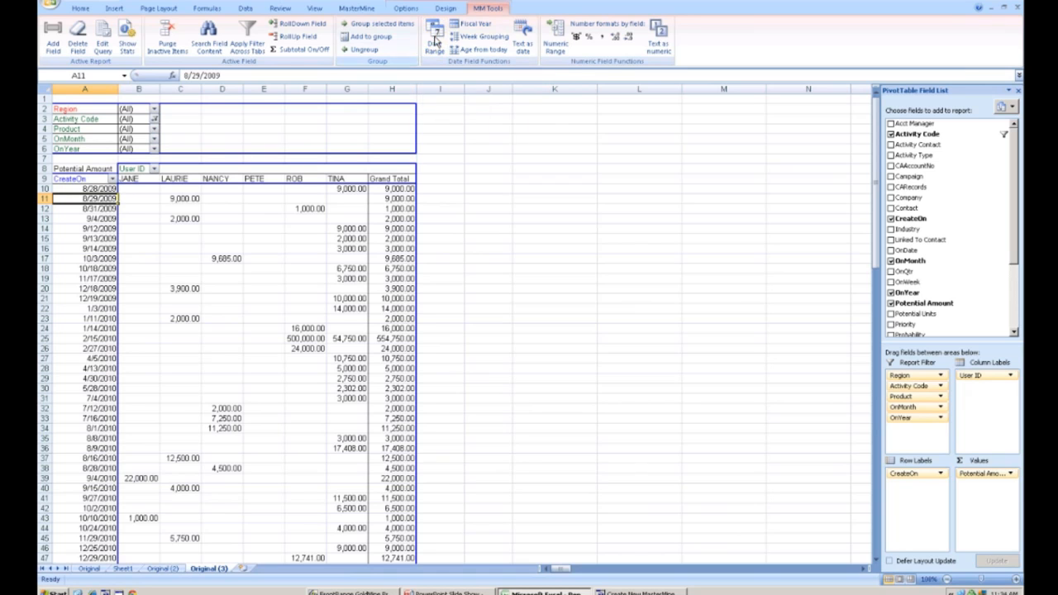
pyautogui.rightClick(76, 181)
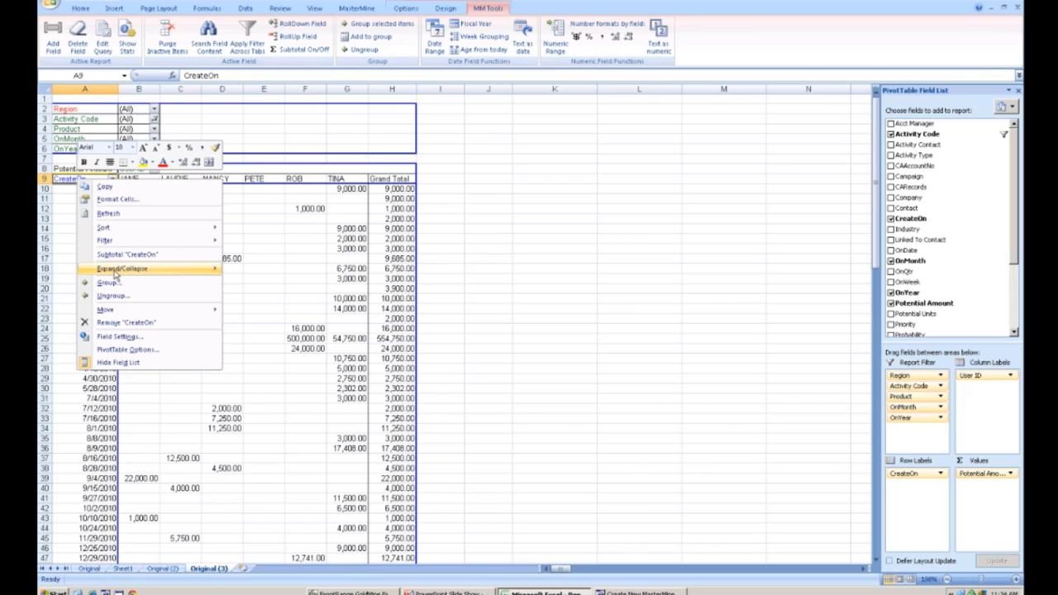
pyautogui.press('Escape')
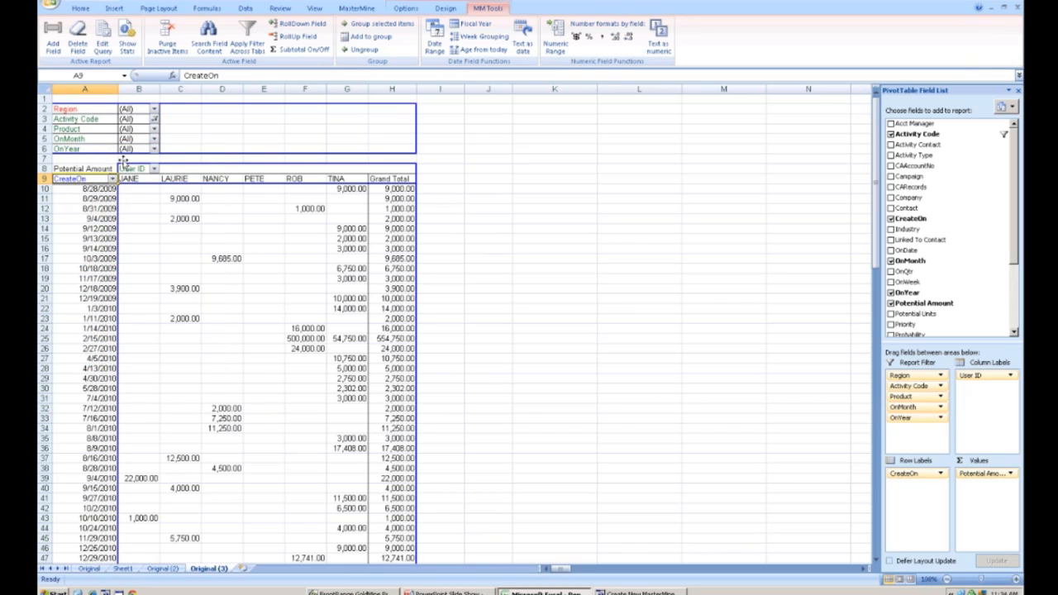
pyautogui.click(434, 37)
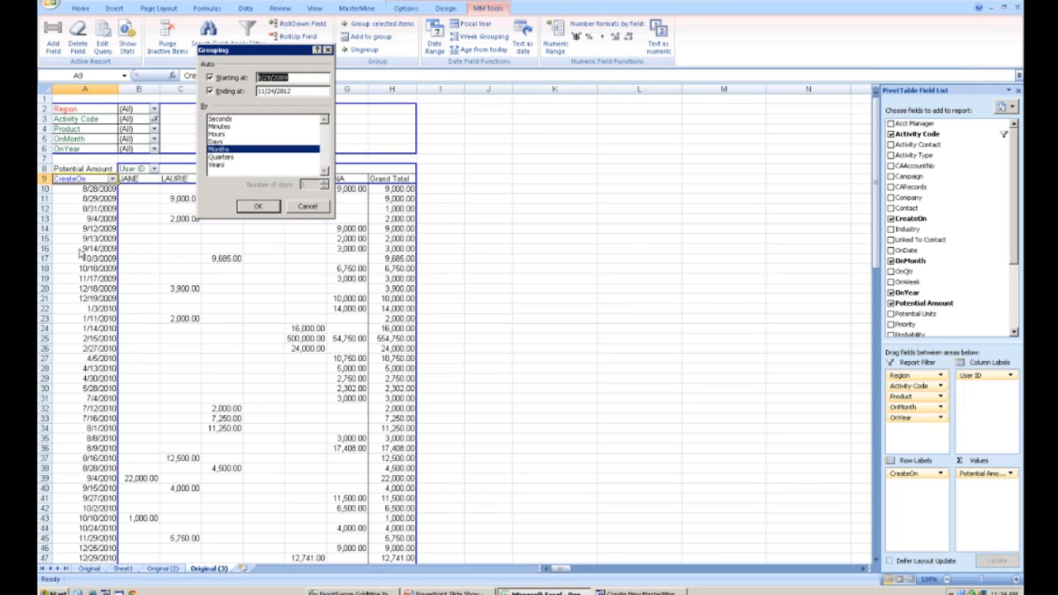
pyautogui.click(217, 166)
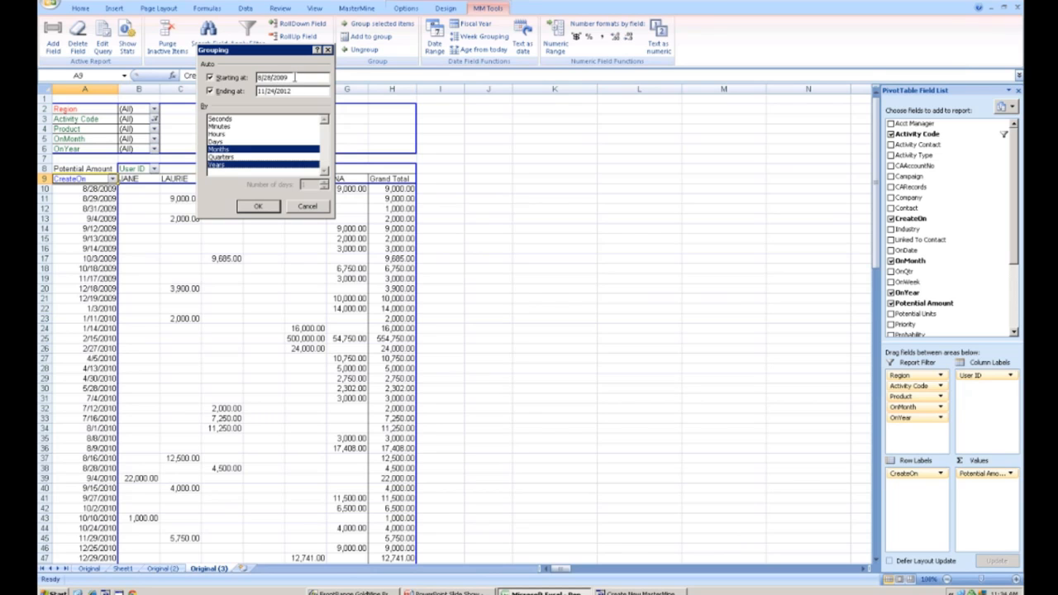
pyautogui.doubleClick(265, 78)
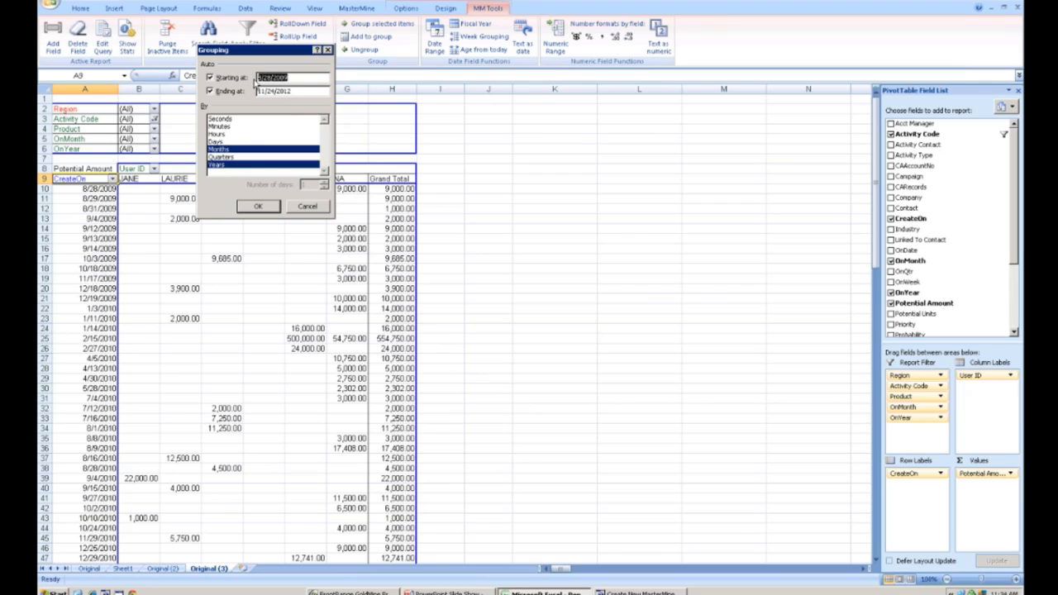
pyautogui.moveTo(293, 92); pyautogui.dragTo(245, 92)
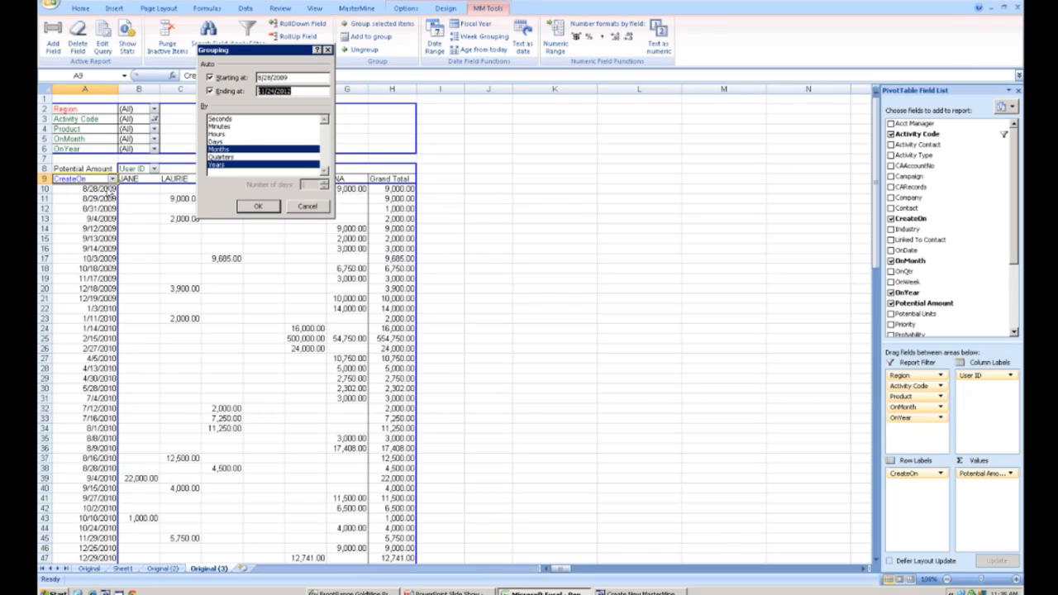
pyautogui.click(218, 143)
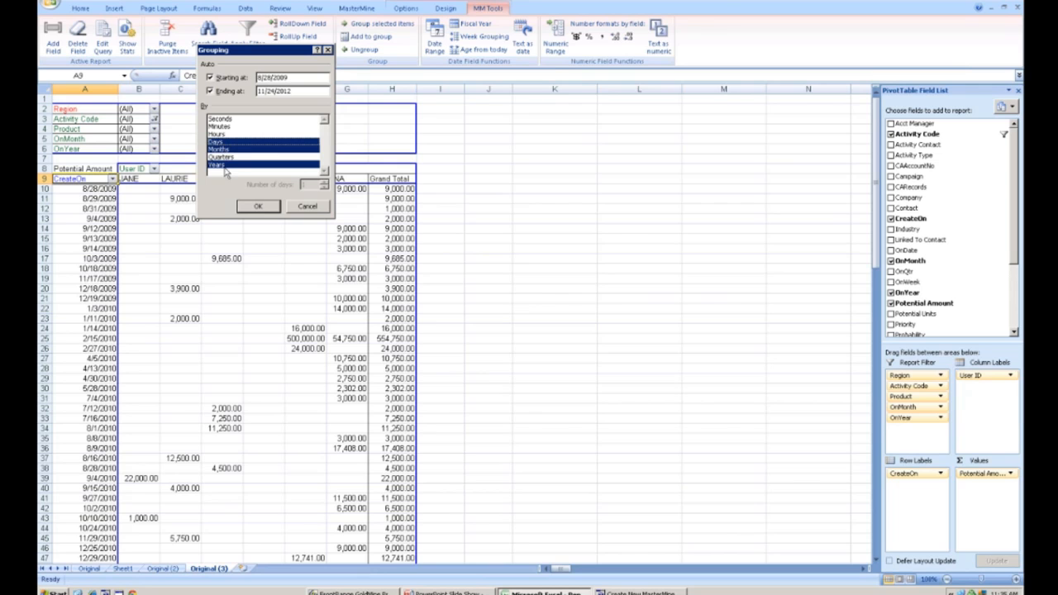
pyautogui.click(256, 206)
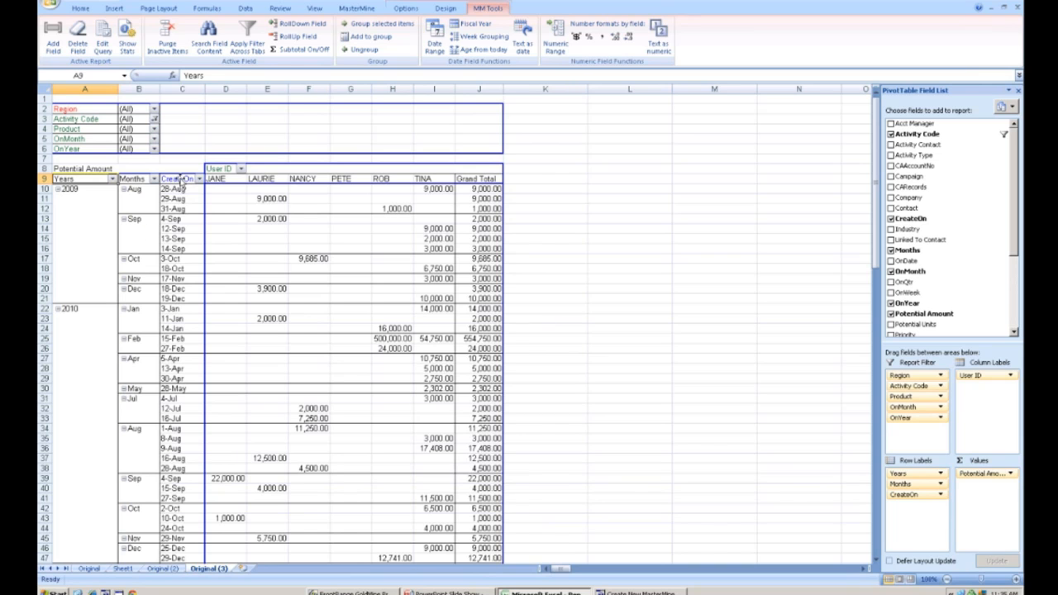
# - Move the CreateOn field from the row labels into the report filters, keeping Years and Months as rows
pyautogui.moveTo(181, 184); pyautogui.dragTo(120, 159)
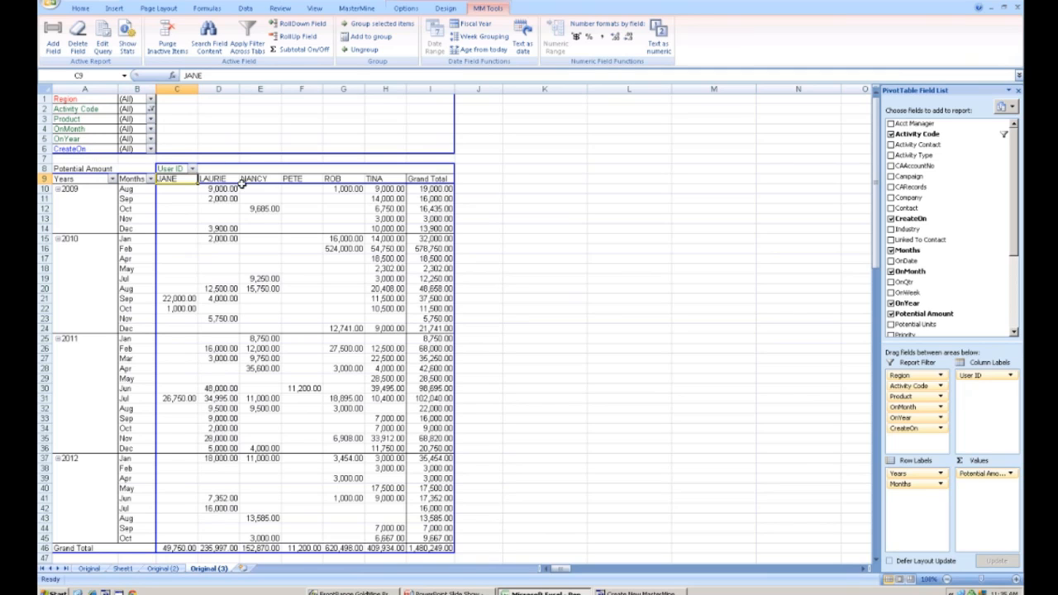
pyautogui.moveTo(246, 212)
pyautogui.click(135, 189)
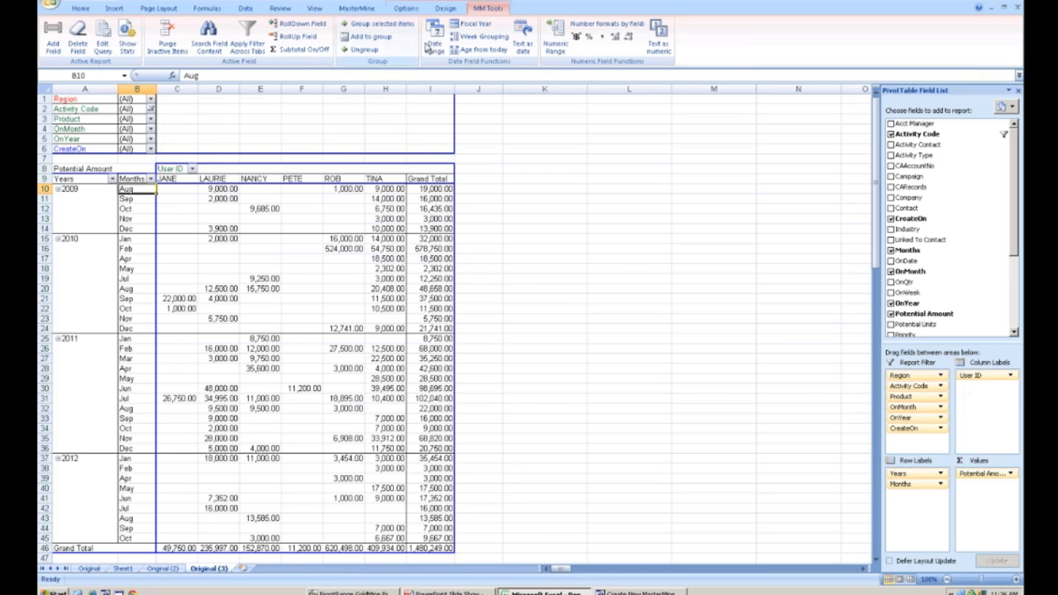
# - Group the CreateOn dates with the Date Range tool, starting at 7/1/2012 and ending at 6/30/2013
pyautogui.click(434, 33)
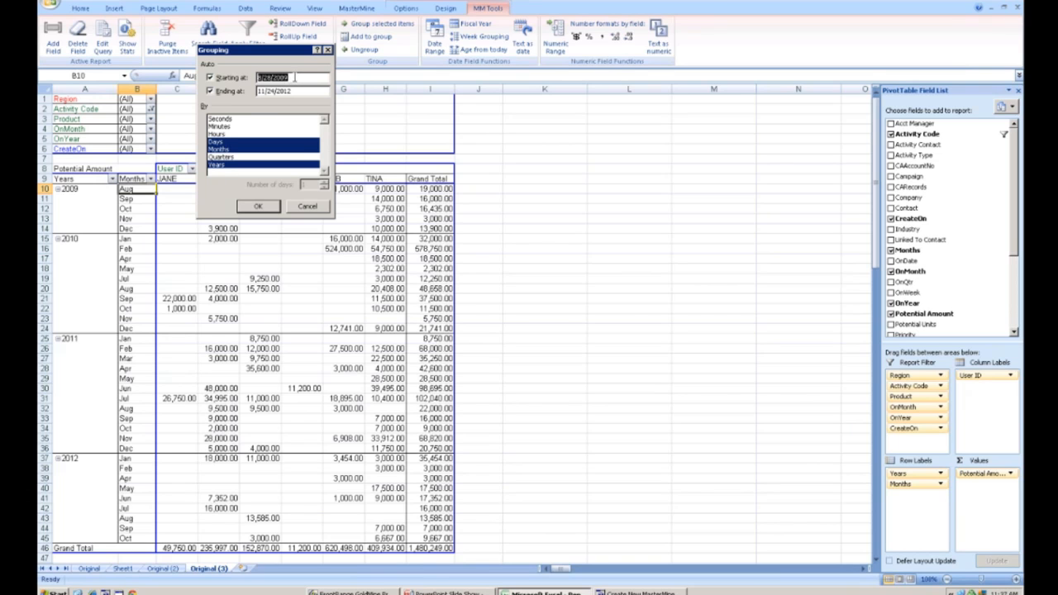
pyautogui.moveTo(294, 77); pyautogui.dragTo(246, 82)
pyautogui.write('7/1/2012')
pyautogui.doubleClick(273, 89)
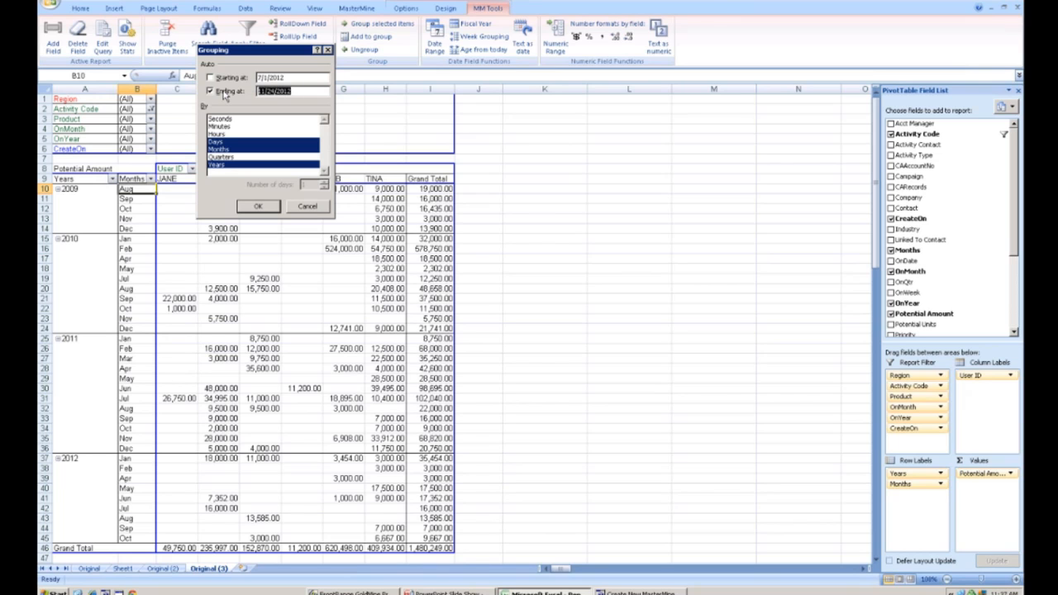
pyautogui.write('6/')
pyautogui.click(257, 207)
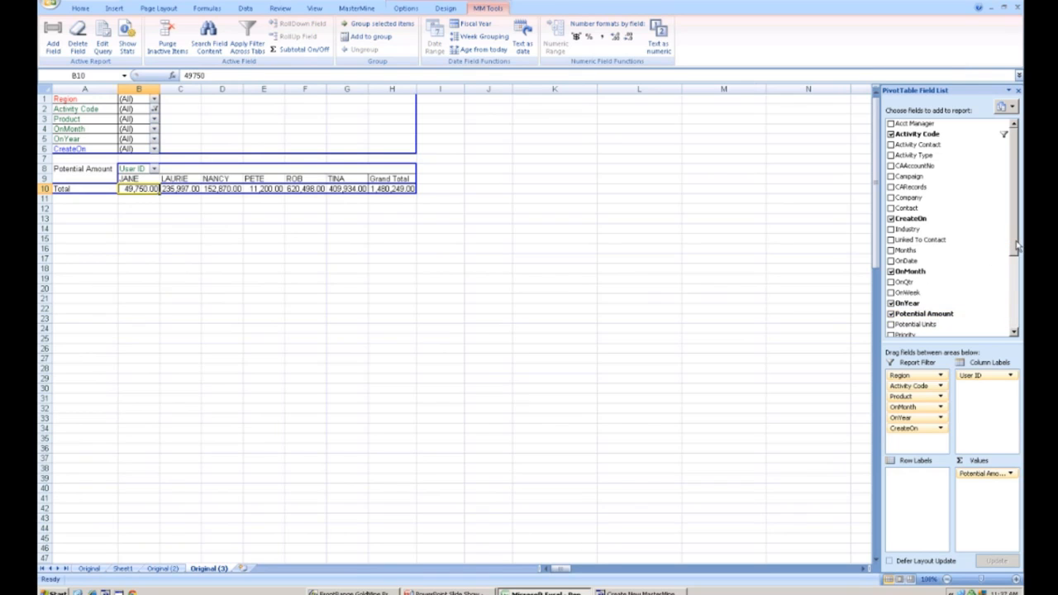
# - Put the Years and Months fields back into the row labels
pyautogui.moveTo(1018, 246); pyautogui.dragTo(1018, 324)
pyautogui.moveTo(902, 330); pyautogui.dragTo(142, 201)
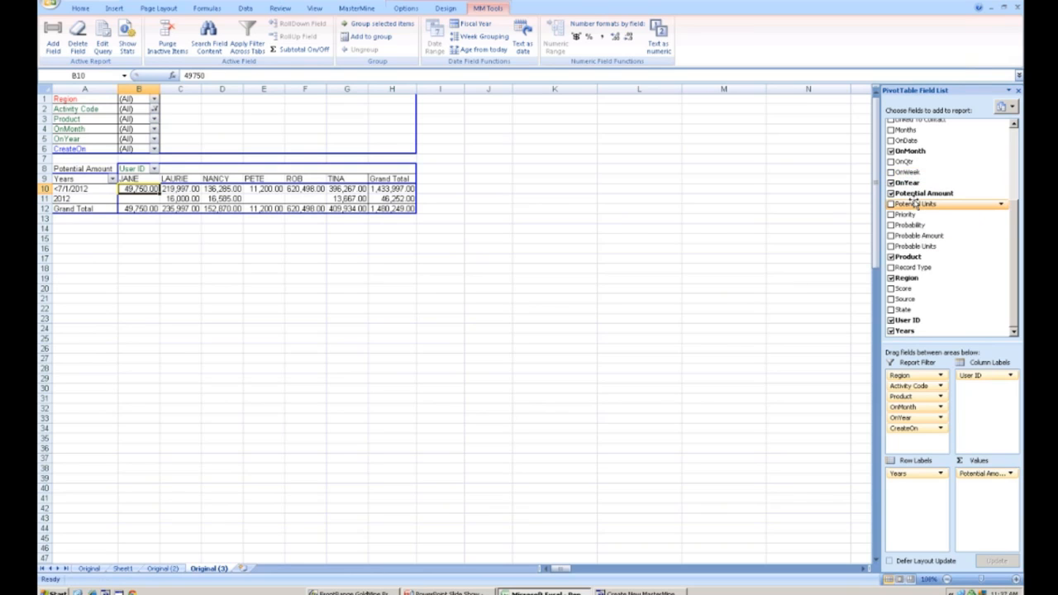
pyautogui.moveTo(908, 130); pyautogui.dragTo(124, 198)
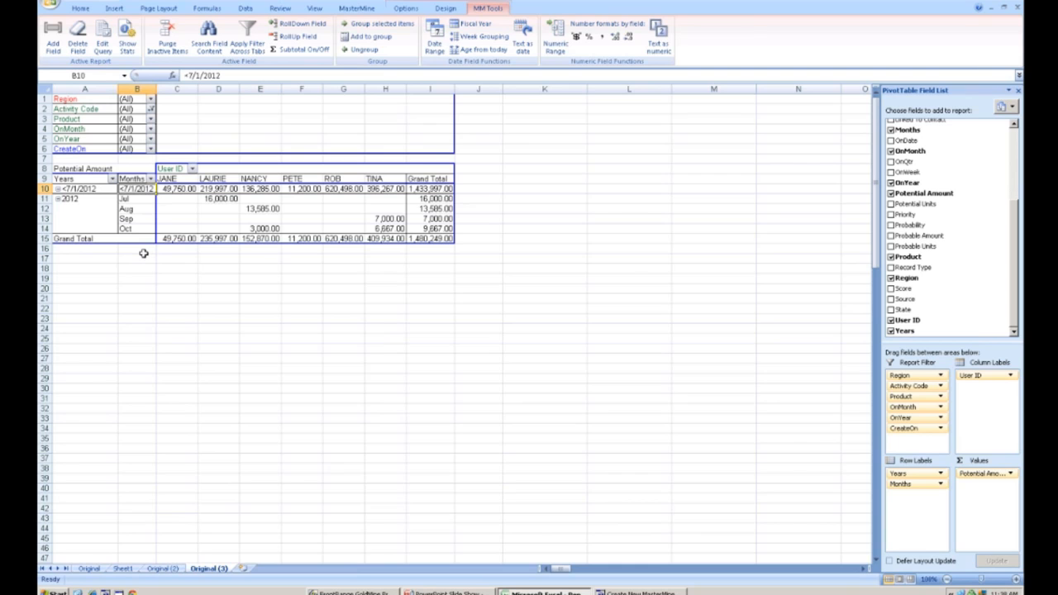
# - Inspect the pivot values and the item list of the Months field filter
pyautogui.rightClick(187, 190)
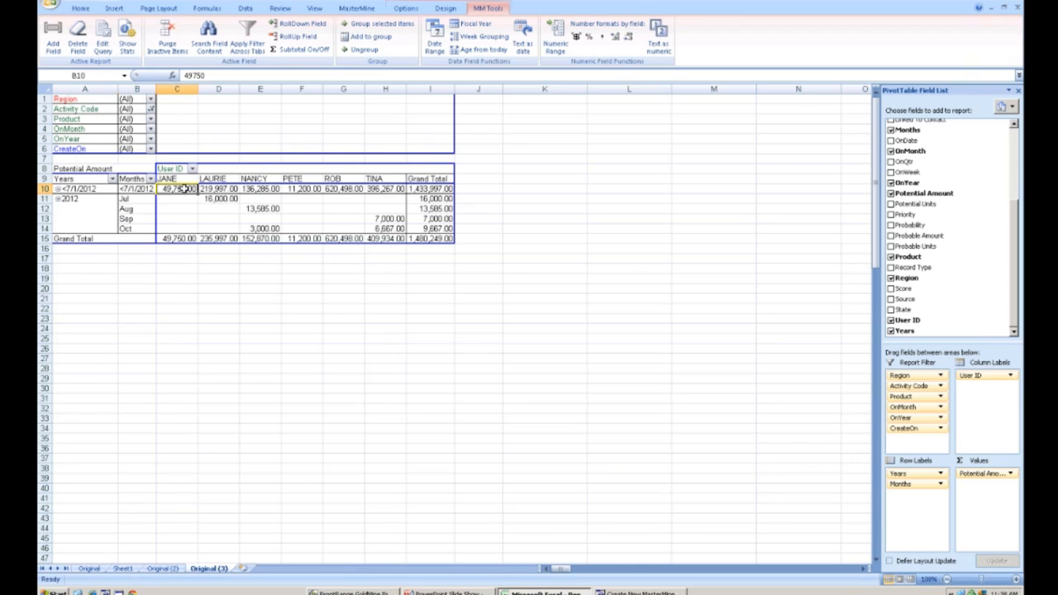
pyautogui.click(218, 237)
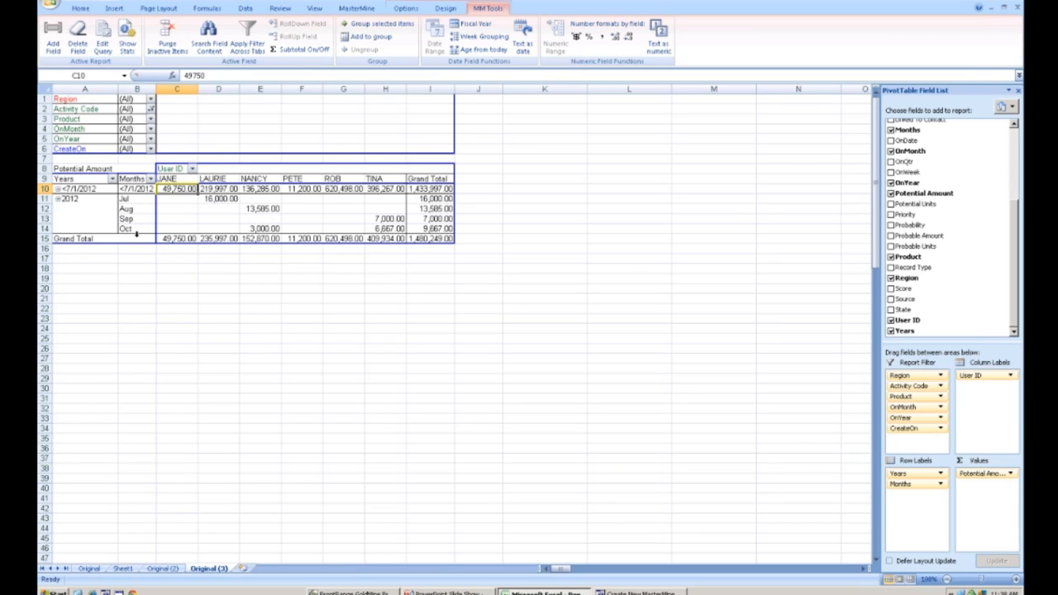
pyautogui.click(150, 178)
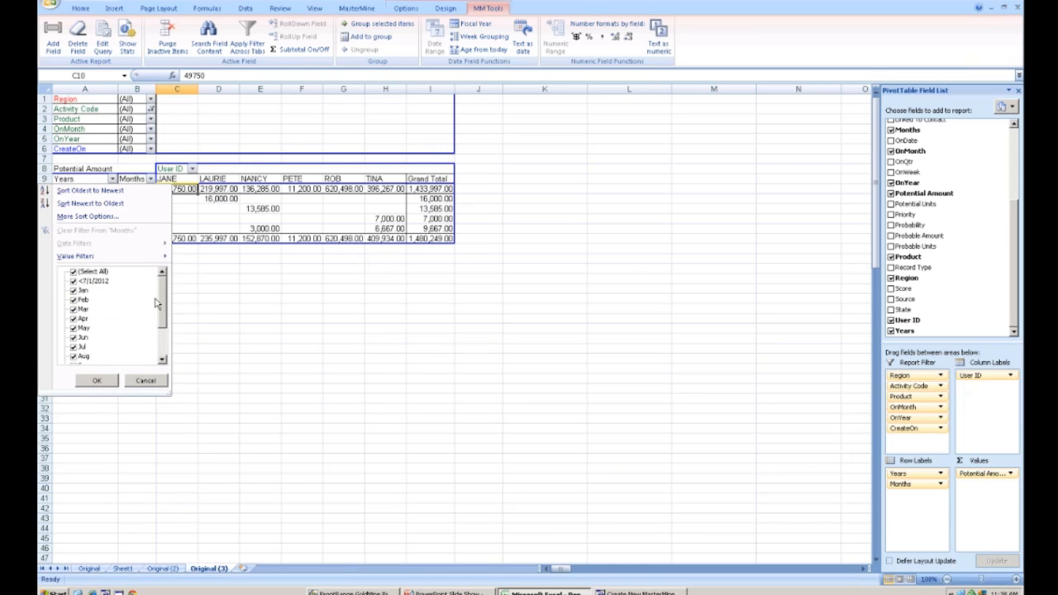
pyautogui.moveTo(164, 320); pyautogui.dragTo(163, 359)
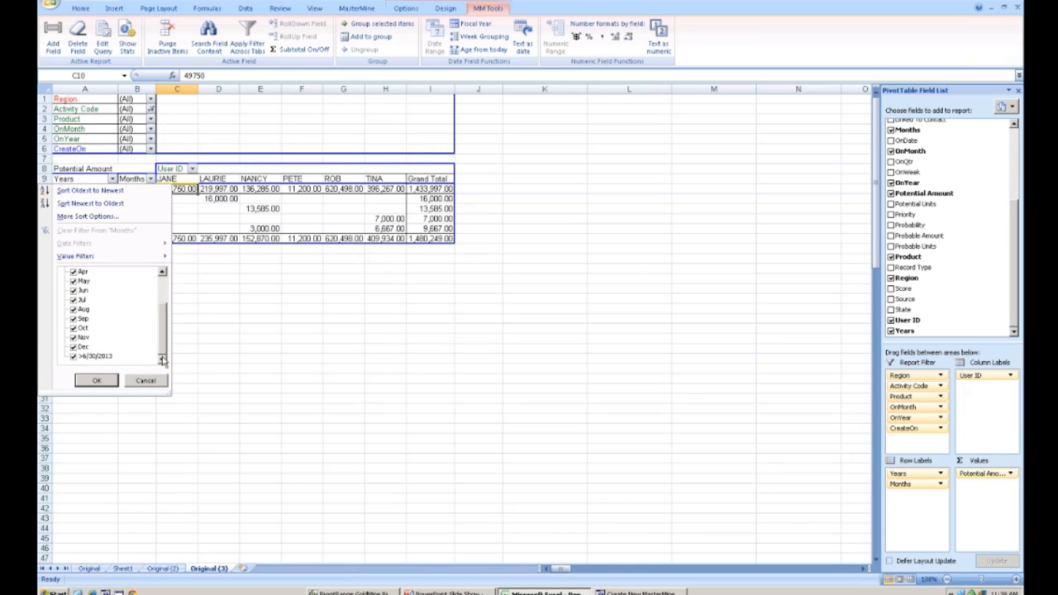
pyautogui.click(142, 381)
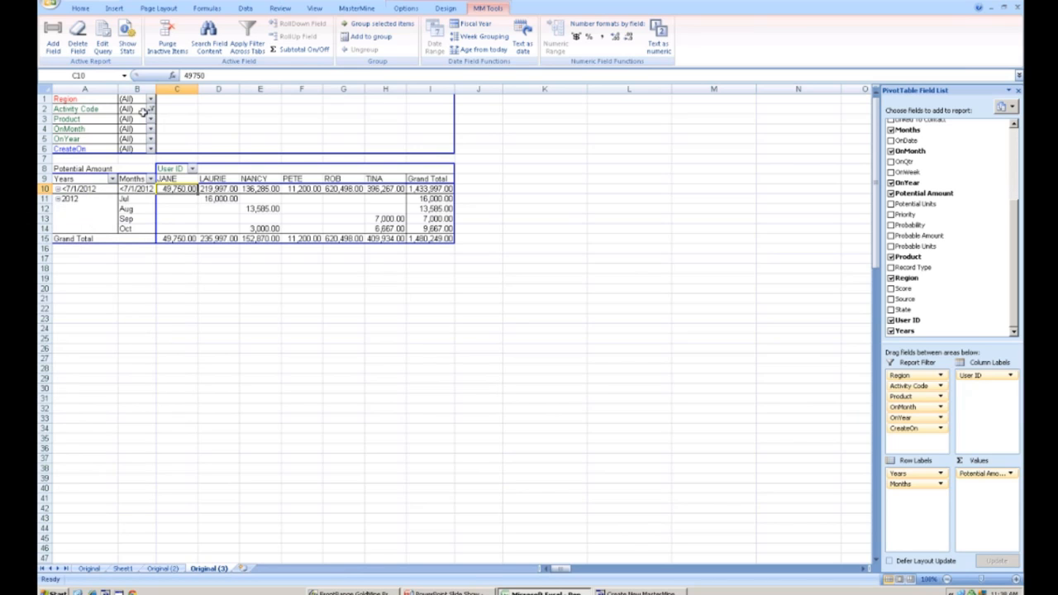
# - Clear the Activity Code report filter so all activity codes are included
pyautogui.click(151, 109)
pyautogui.click(59, 122)
pyautogui.click(80, 242)
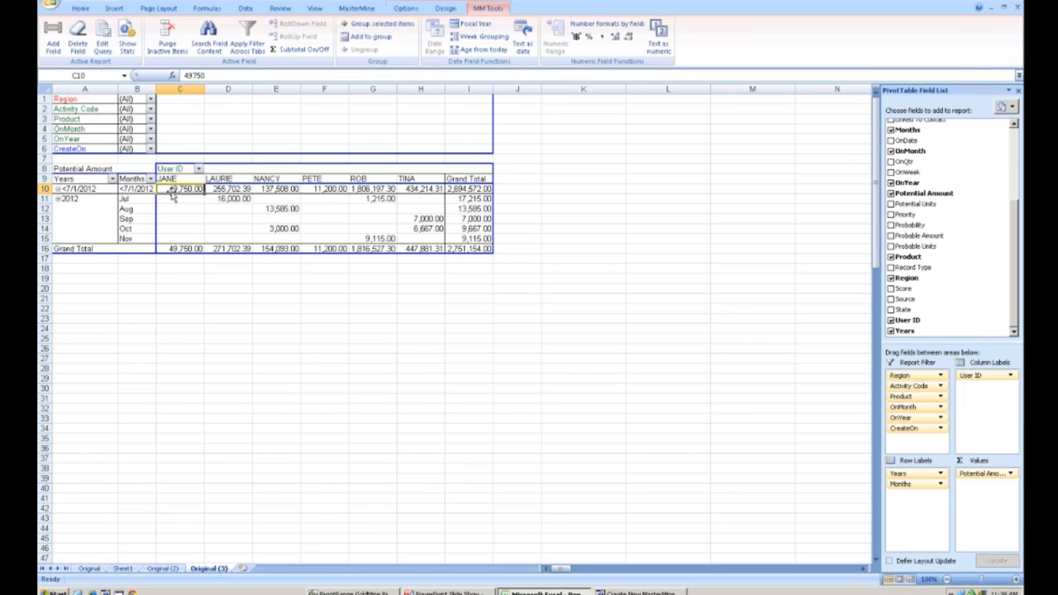
# - Hide the <7/1/2012 group with the Years filter, then show all years again
pyautogui.moveTo(190, 189)
pyautogui.moveTo(191, 188); pyautogui.dragTo(468, 189)
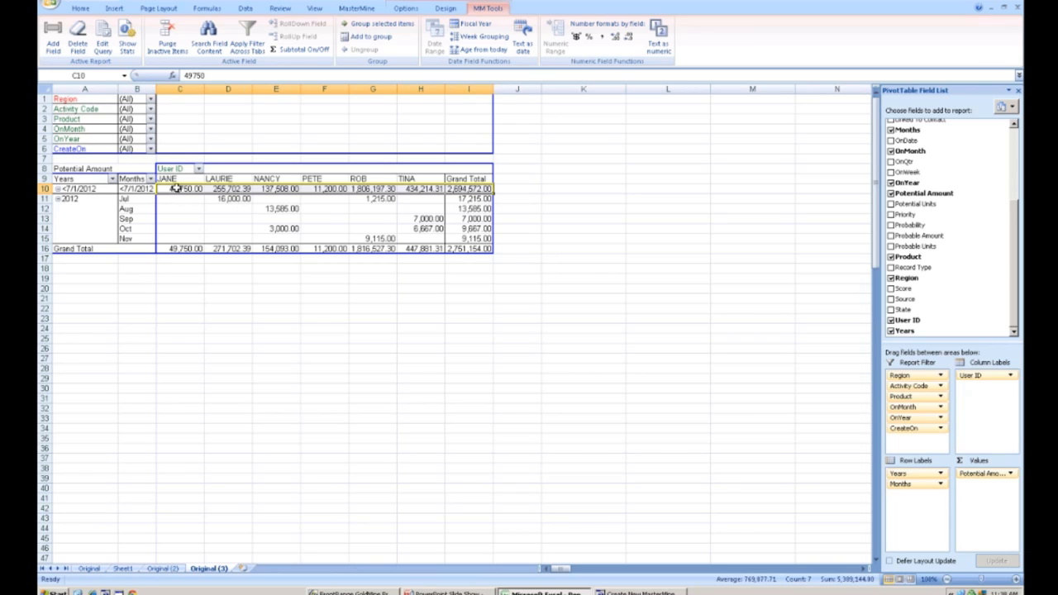
pyautogui.click(113, 179)
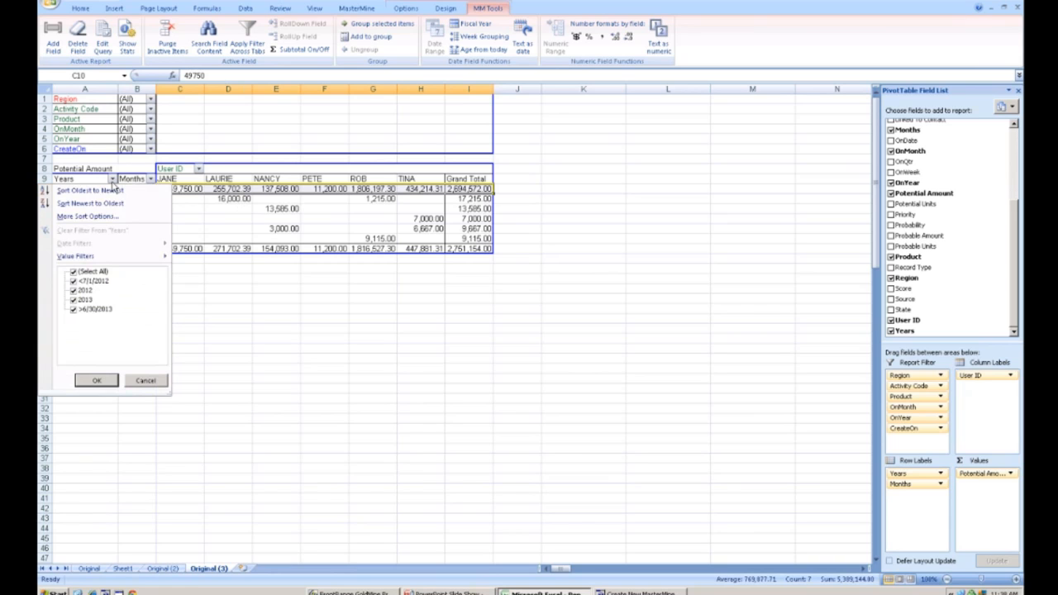
pyautogui.click(75, 281)
pyautogui.click(96, 380)
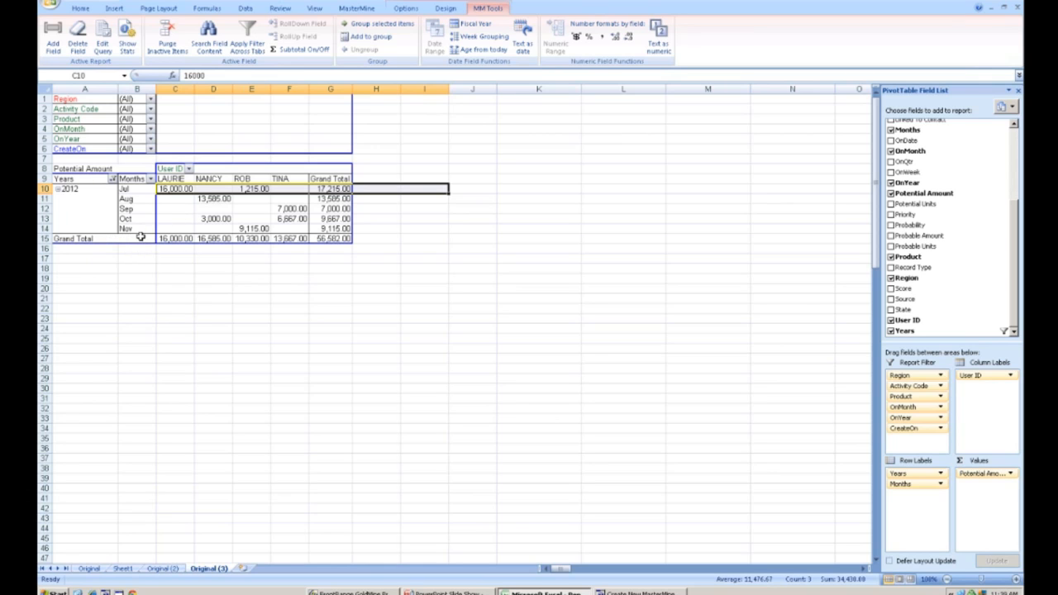
pyautogui.click(112, 179)
pyautogui.click(75, 273)
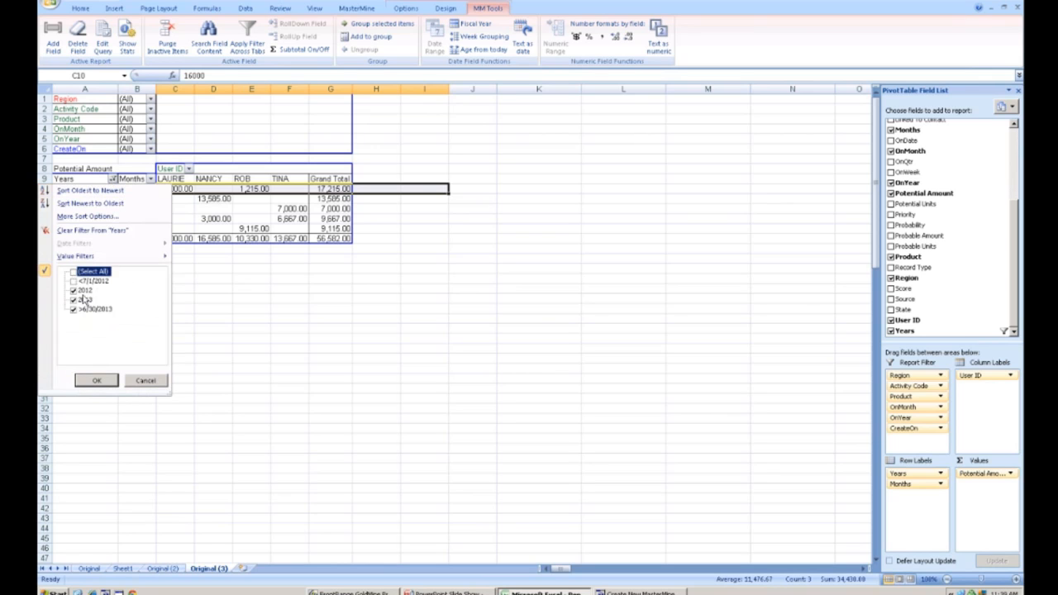
pyautogui.click(95, 380)
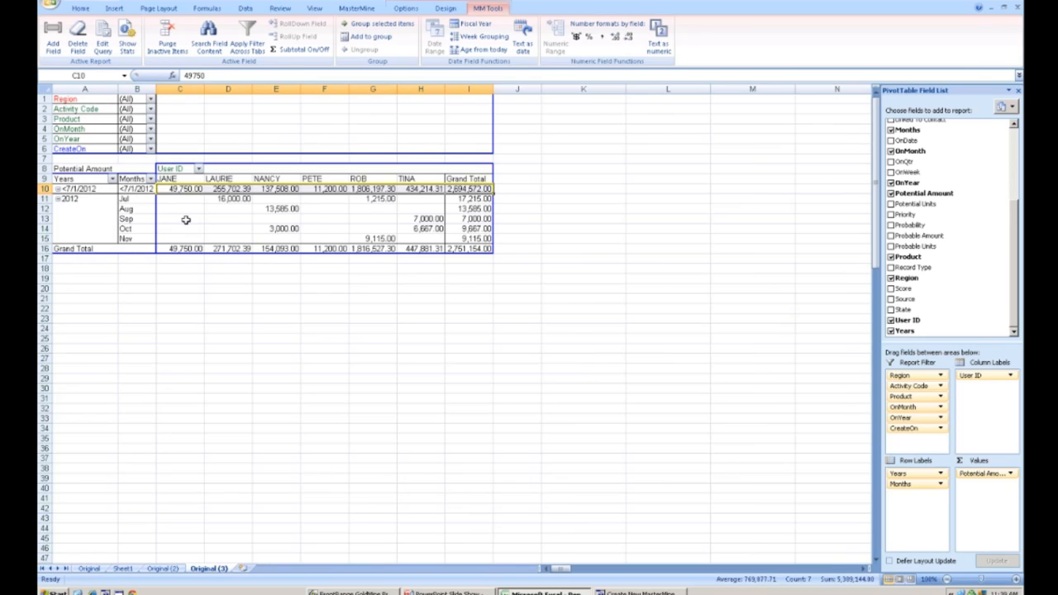
# - Rename the Years row field to CrtONYears
pyautogui.click(129, 209)
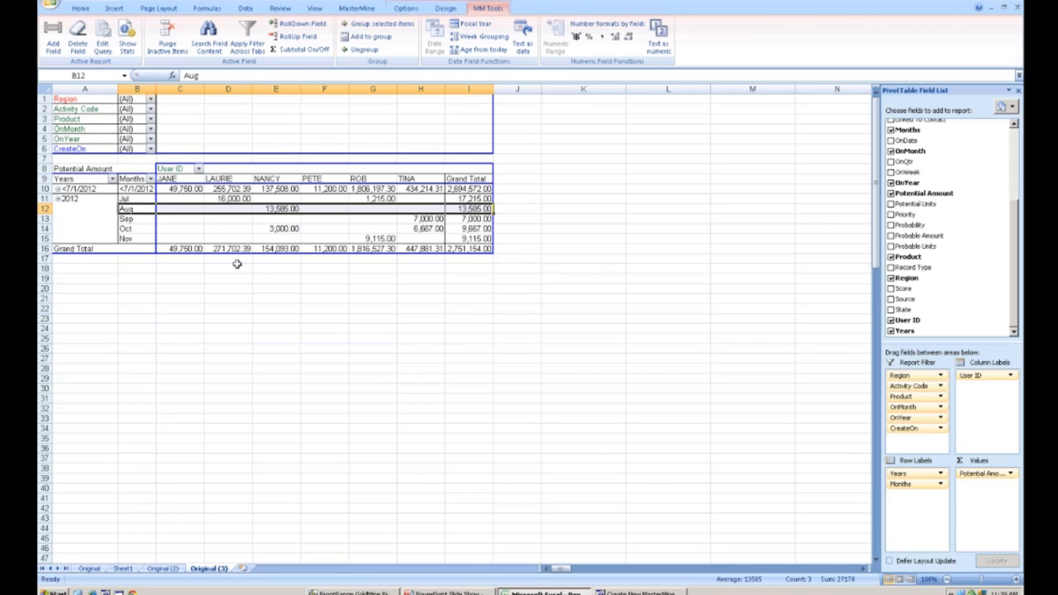
pyautogui.click(82, 178)
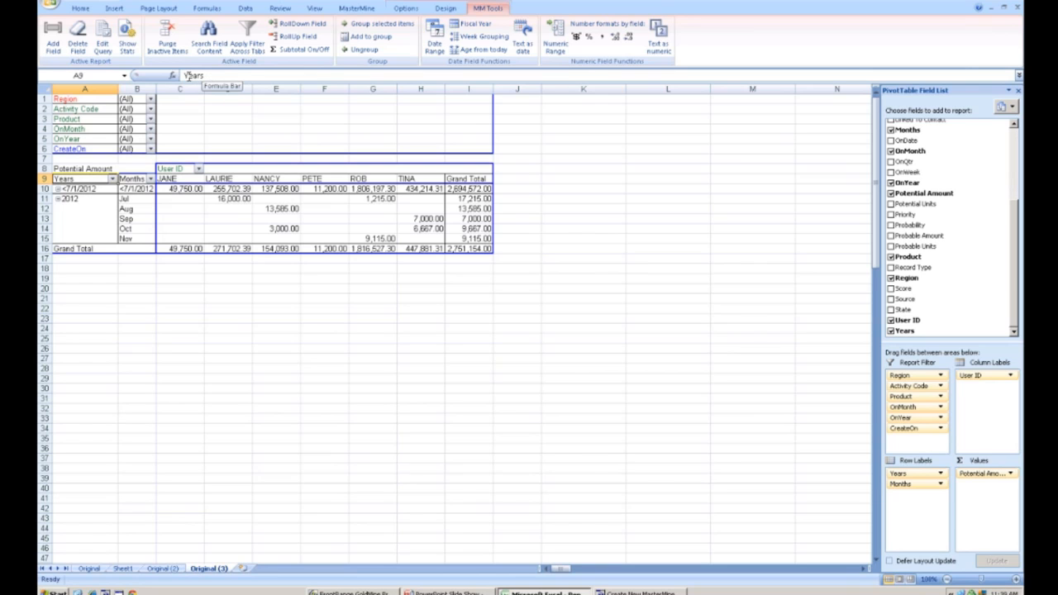
pyautogui.click(184, 75)
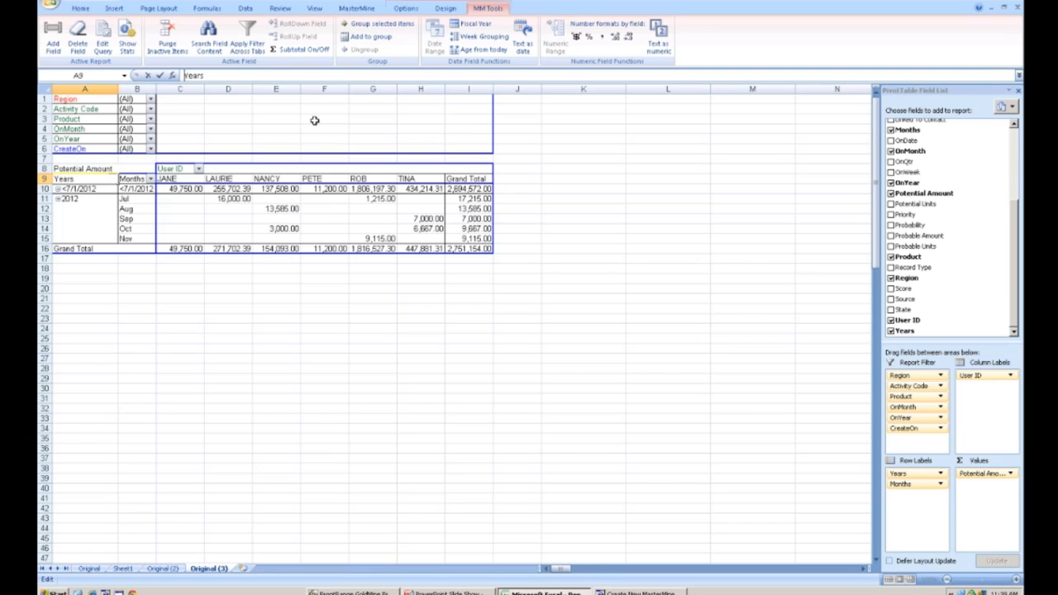
pyautogui.write('CrtON')
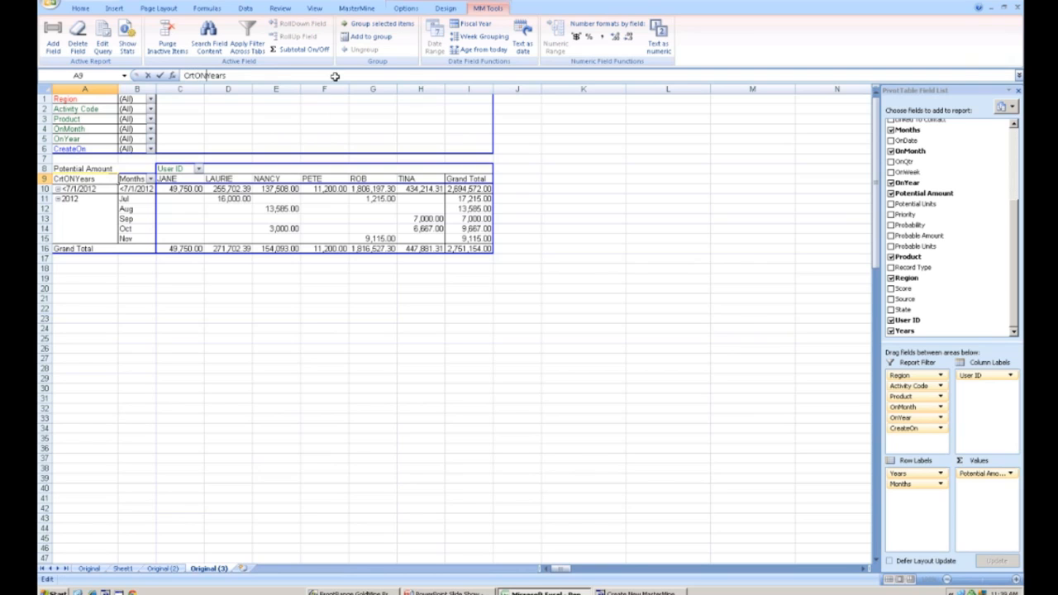
pyautogui.click(132, 182)
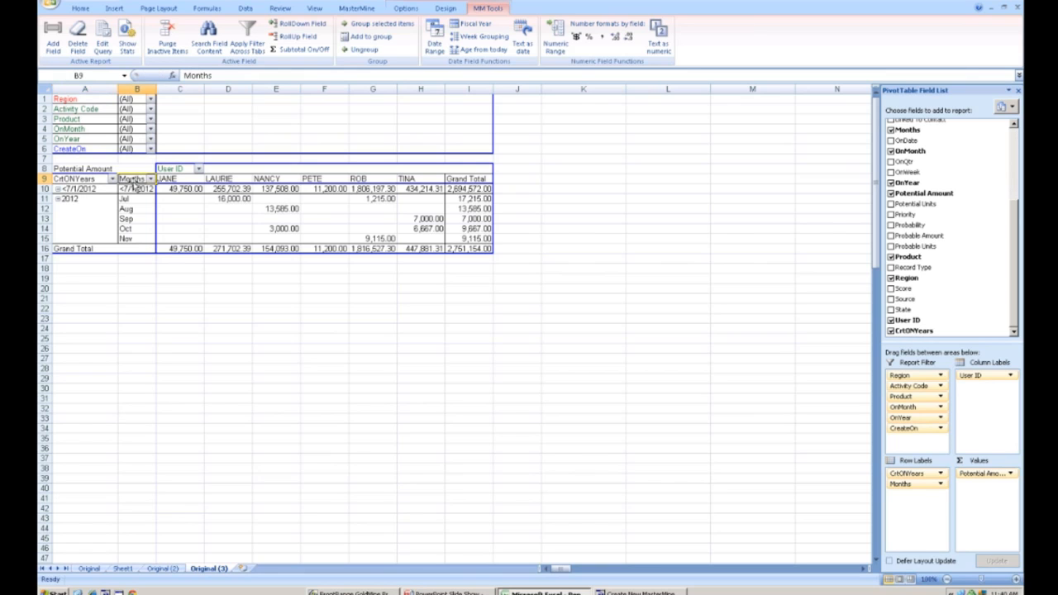
# - Rename the Months row field to CrtOnMonths
pyautogui.click(185, 75)
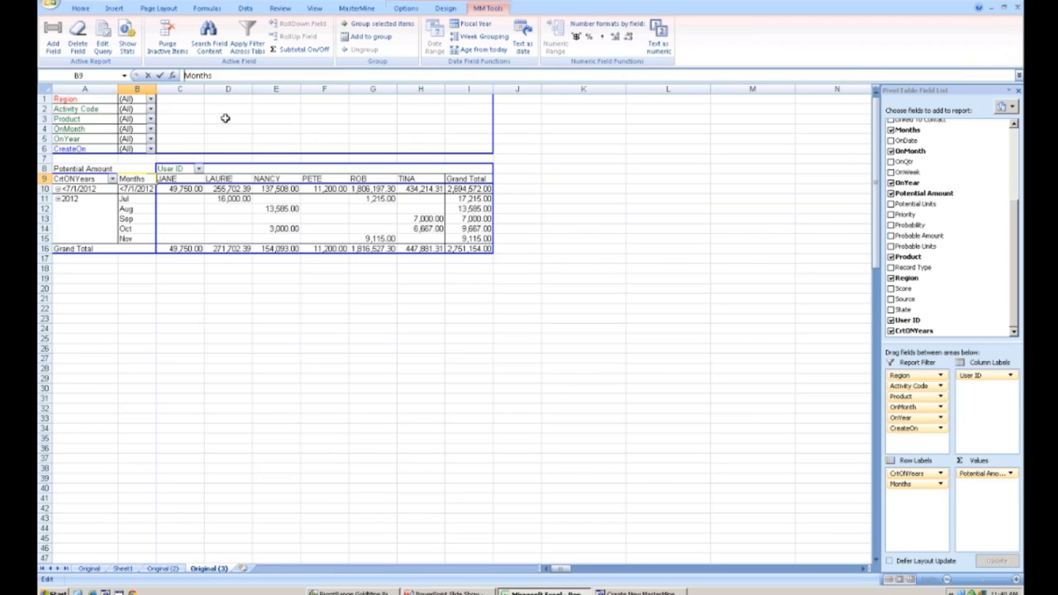
pyautogui.write('CrtOn')
pyautogui.click(85, 188)
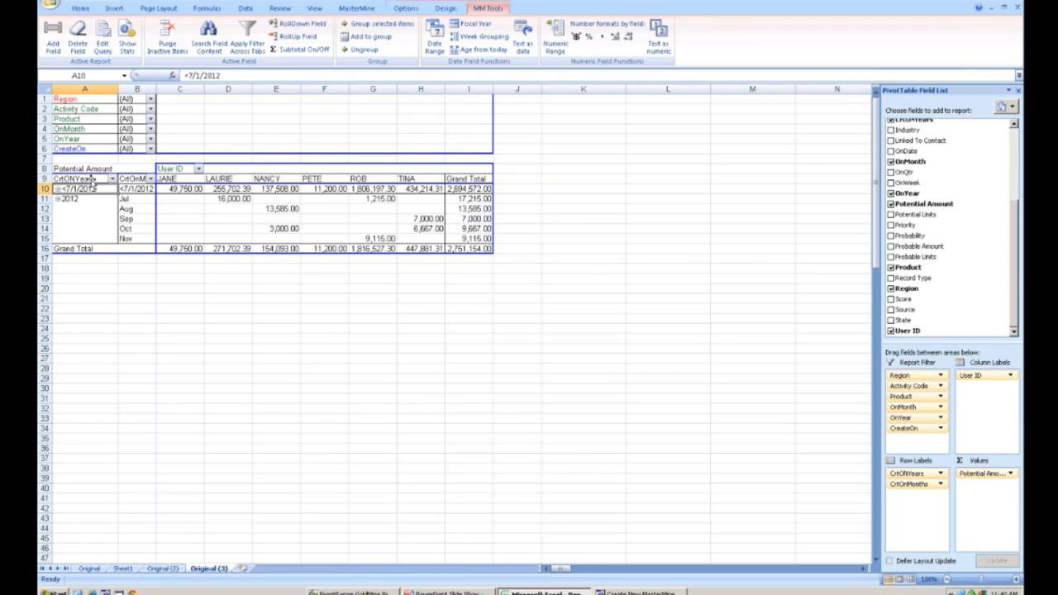
pyautogui.click(92, 180)
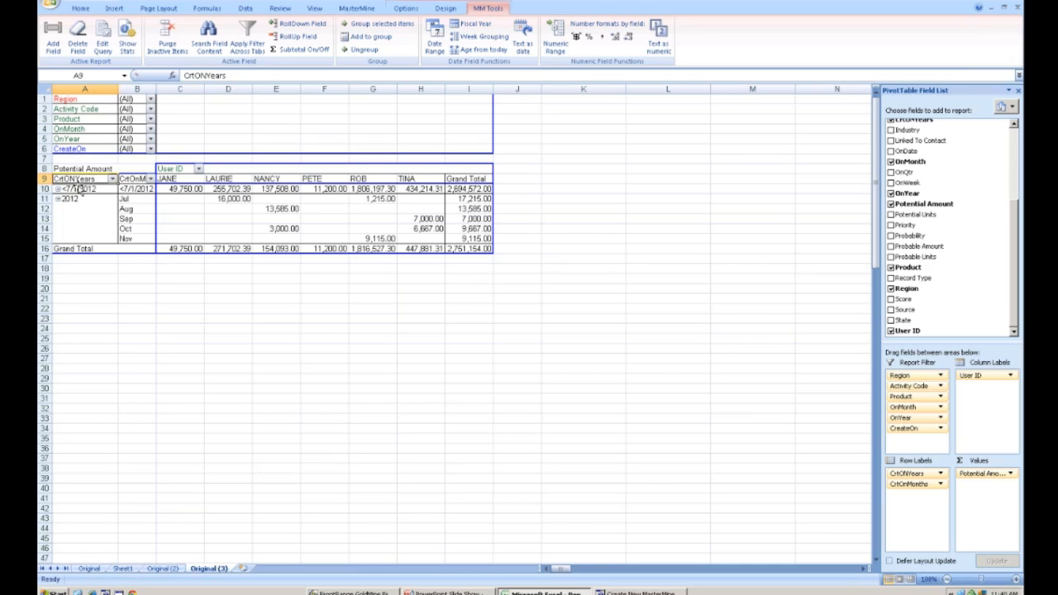
pyautogui.click(248, 75)
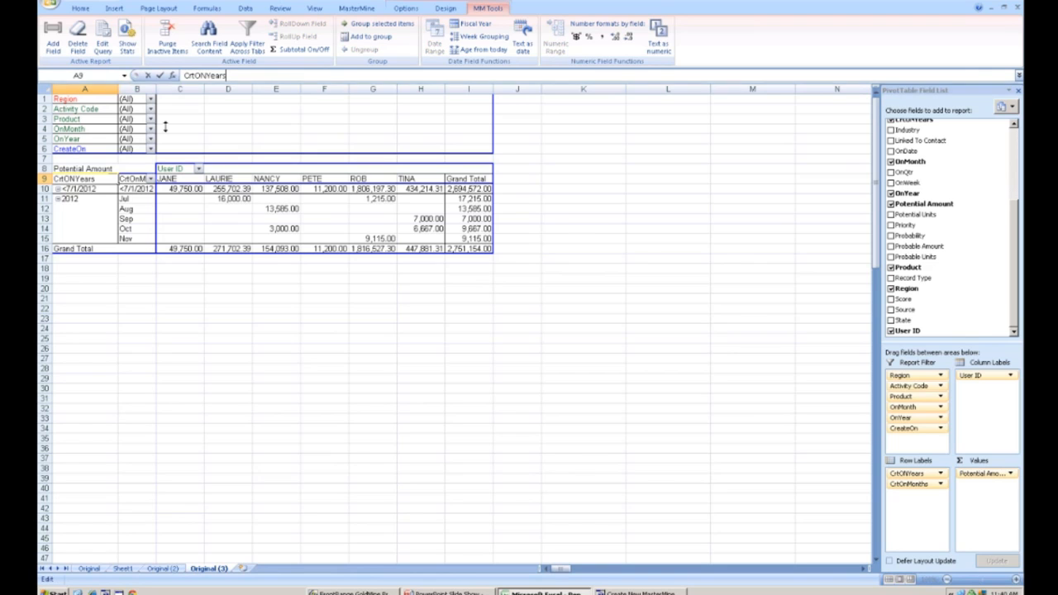
pyautogui.click(137, 209)
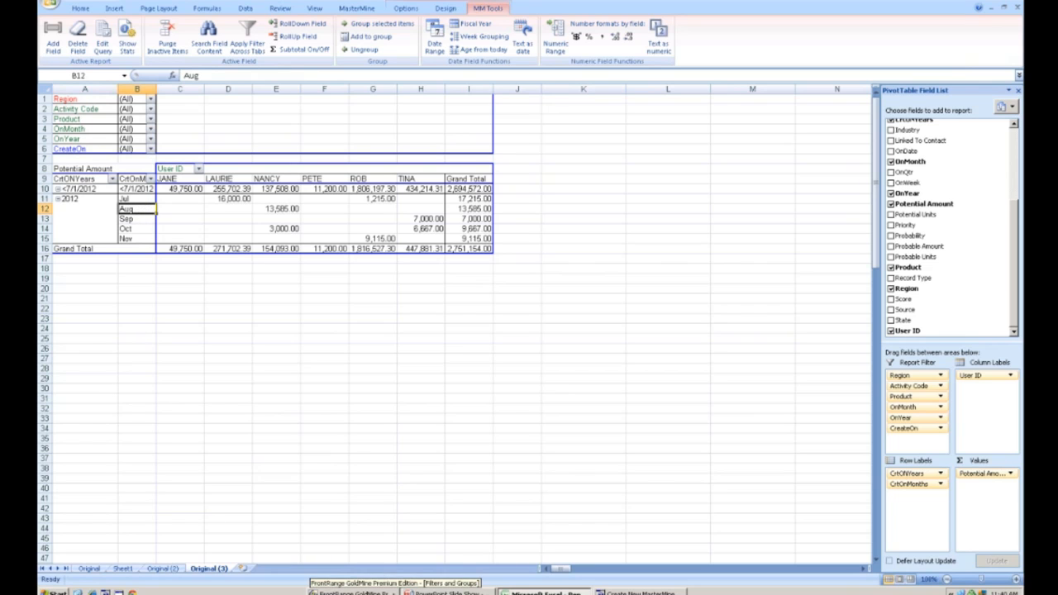
# - Switch to the slide presentation and advance to the More Features in Excel slide
pyautogui.click(450, 592)
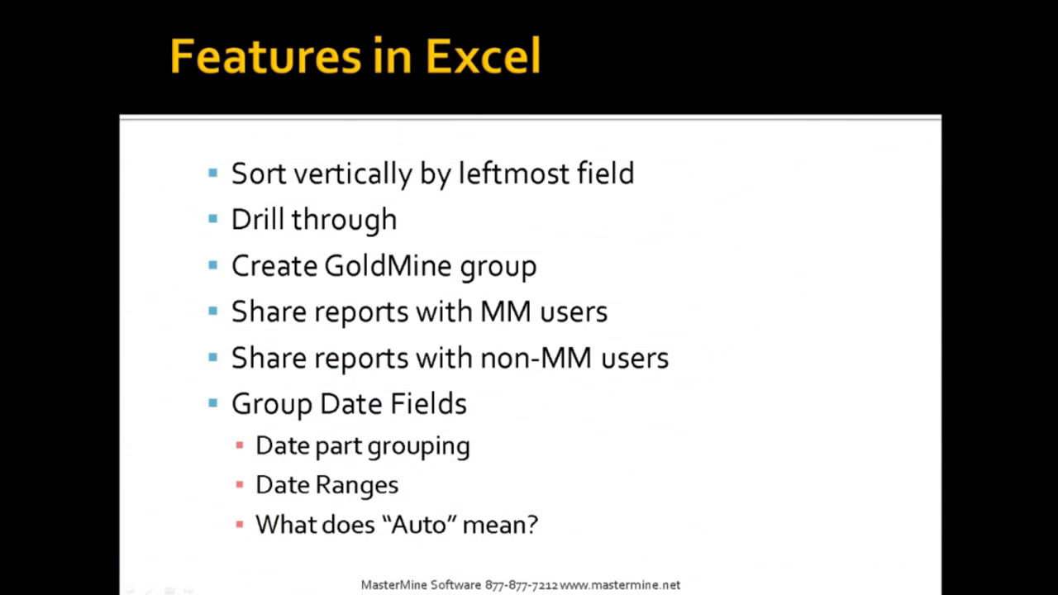
pyautogui.click(592, 405)
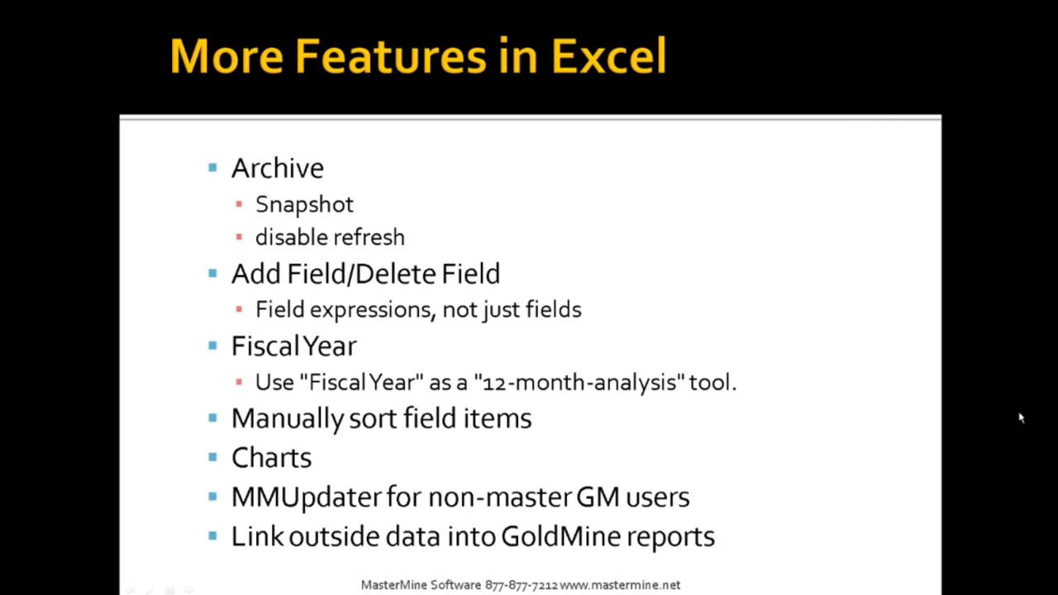
# - Switch back to the Excel workbook
pyautogui.hotkey('alt', 'Tab')
pyautogui.hotkey('alt', 'Tab')
pyautogui.hotkey('alt', 'Tab')
pyautogui.hotkey('alt', 'Tab')
pyautogui.hotkey('alt', 'Tab')
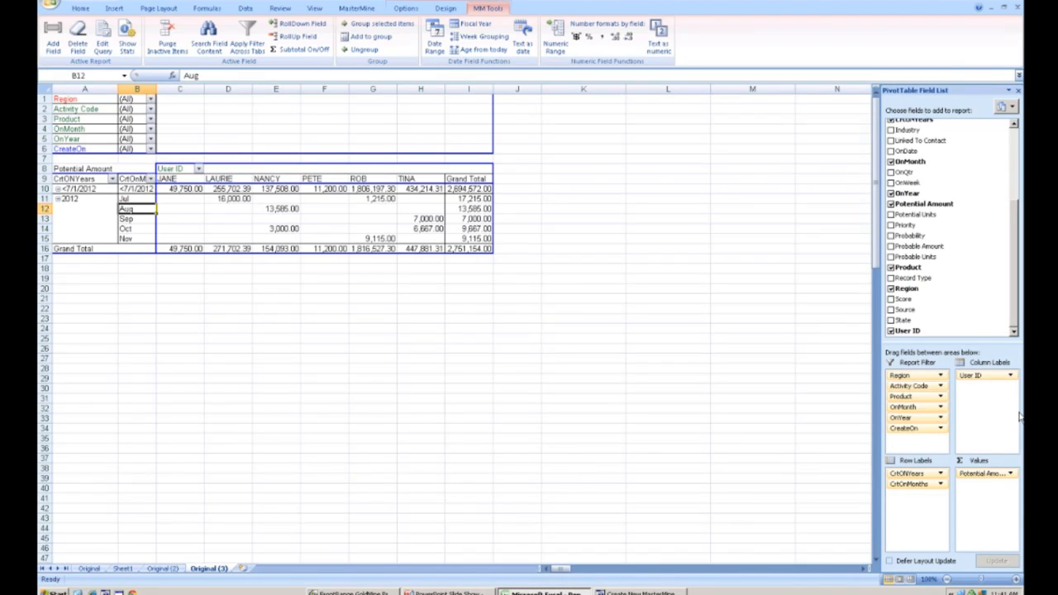
# - Clone the Original worksheet with the MasterMine Clone Worksheet command
pyautogui.click(89, 569)
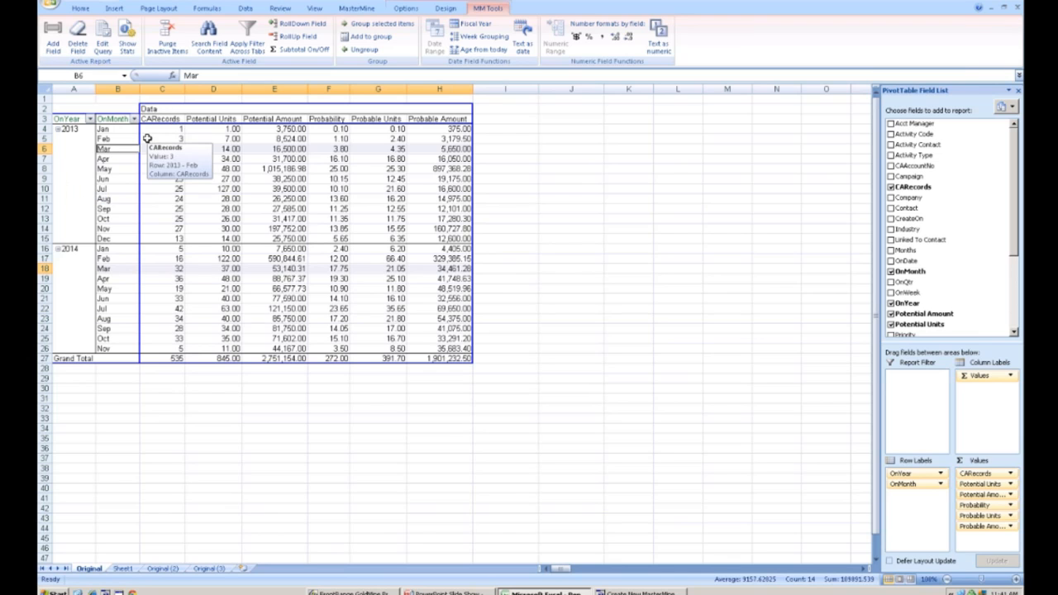
pyautogui.click(356, 10)
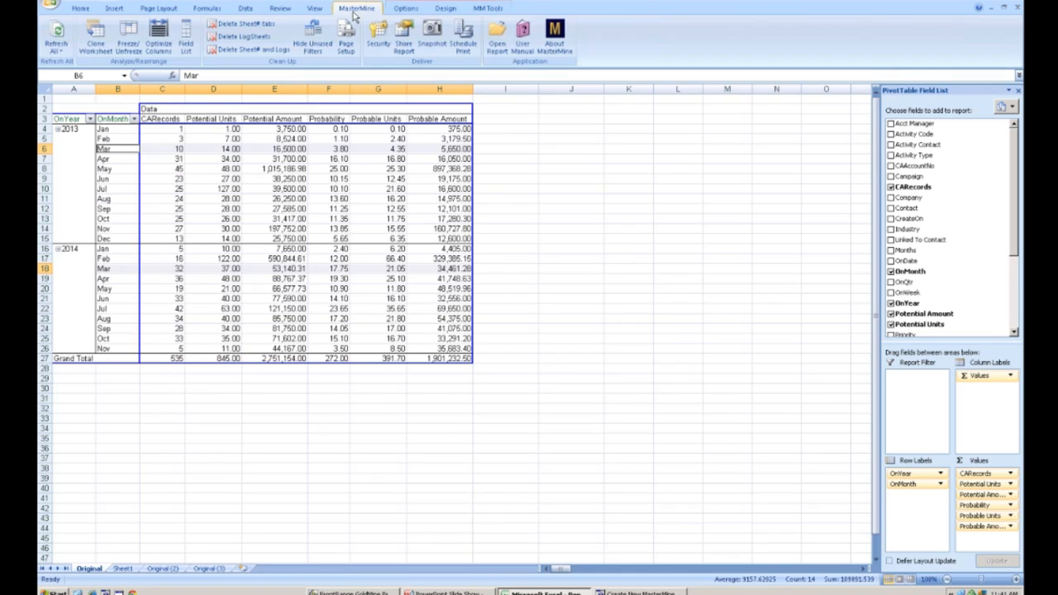
pyautogui.click(94, 37)
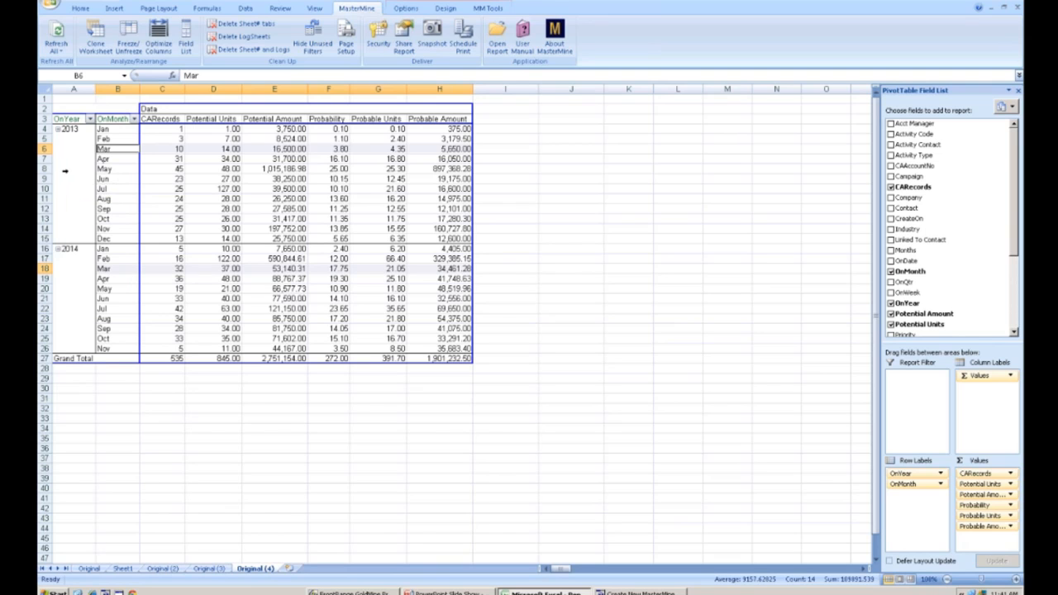
# - Inspect the item list of the OnYear field filter
pyautogui.click(90, 119)
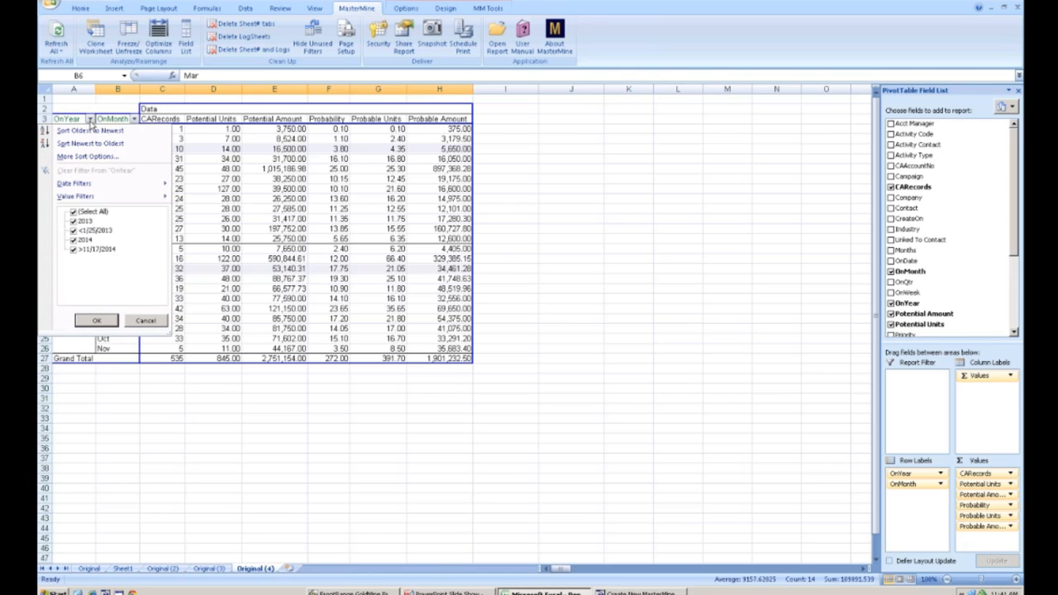
pyautogui.click(143, 321)
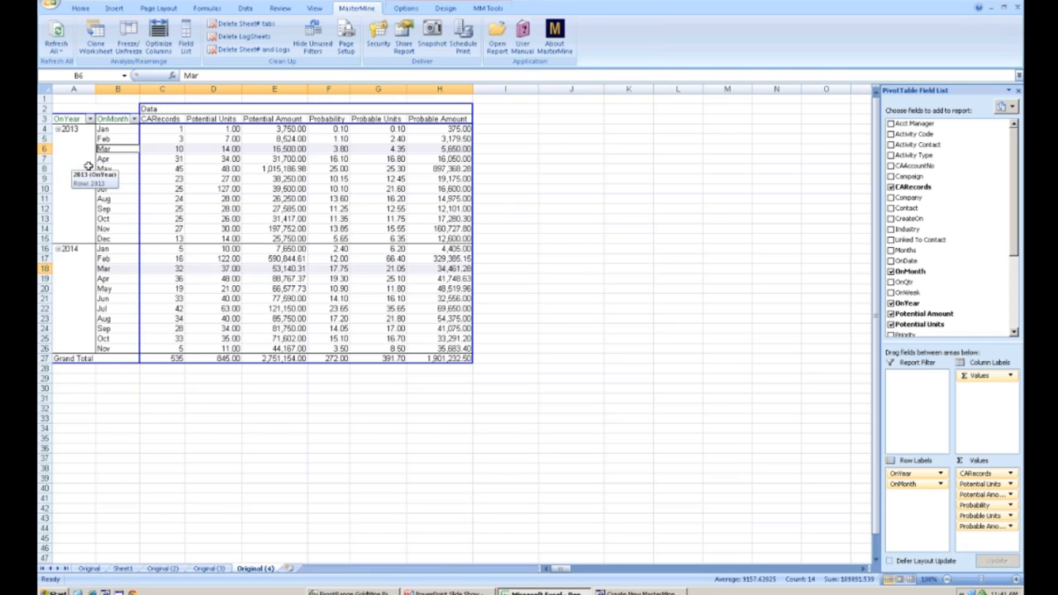
pyautogui.moveTo(196, 167)
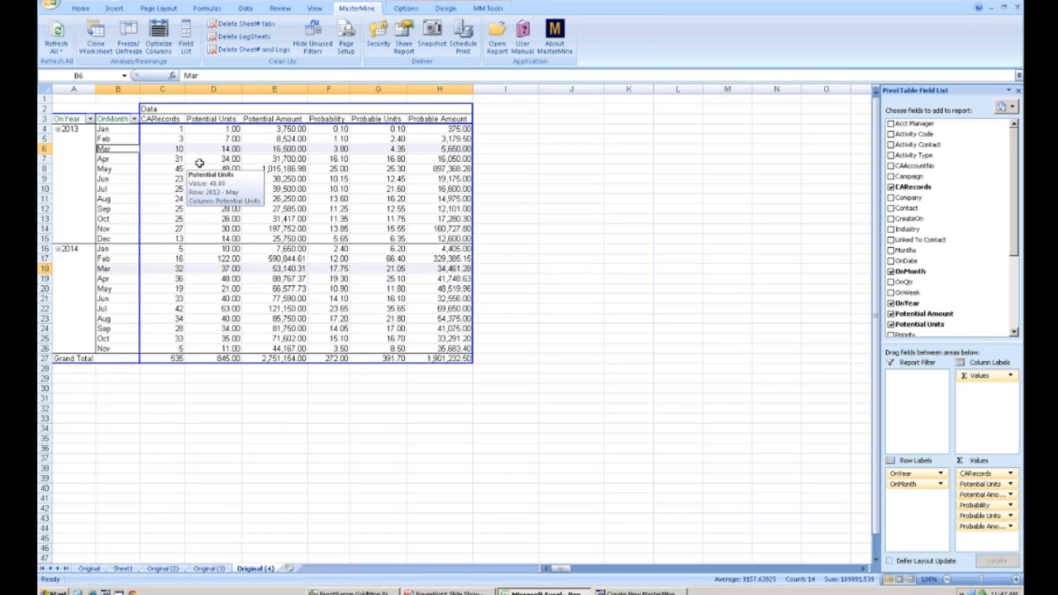
# - Start a new MasterMine query field from the CA table's OnDate database field, naming it OnDate2
pyautogui.moveTo(305, 138)
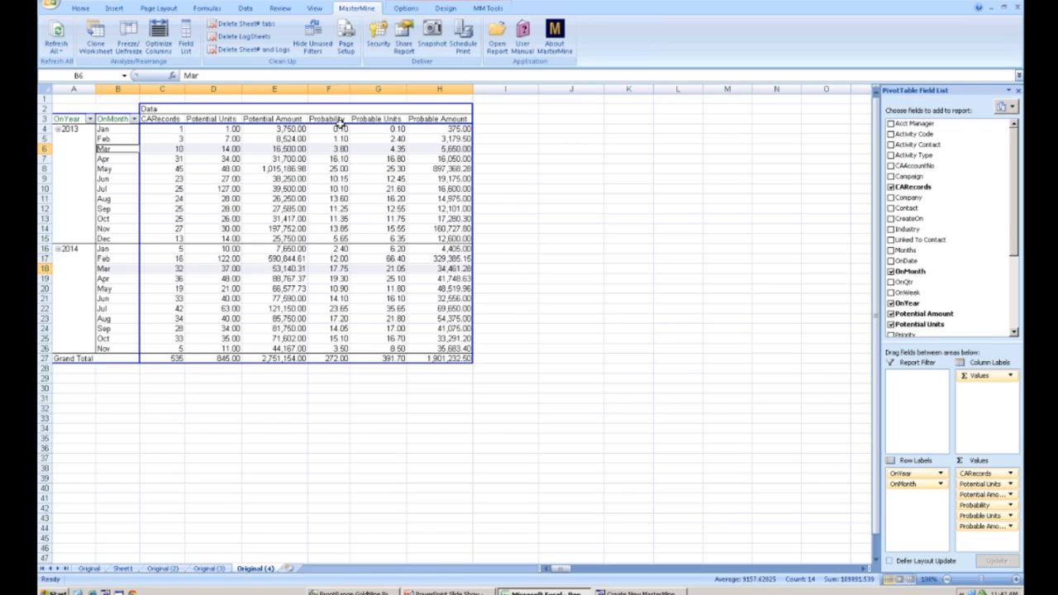
pyautogui.click(483, 8)
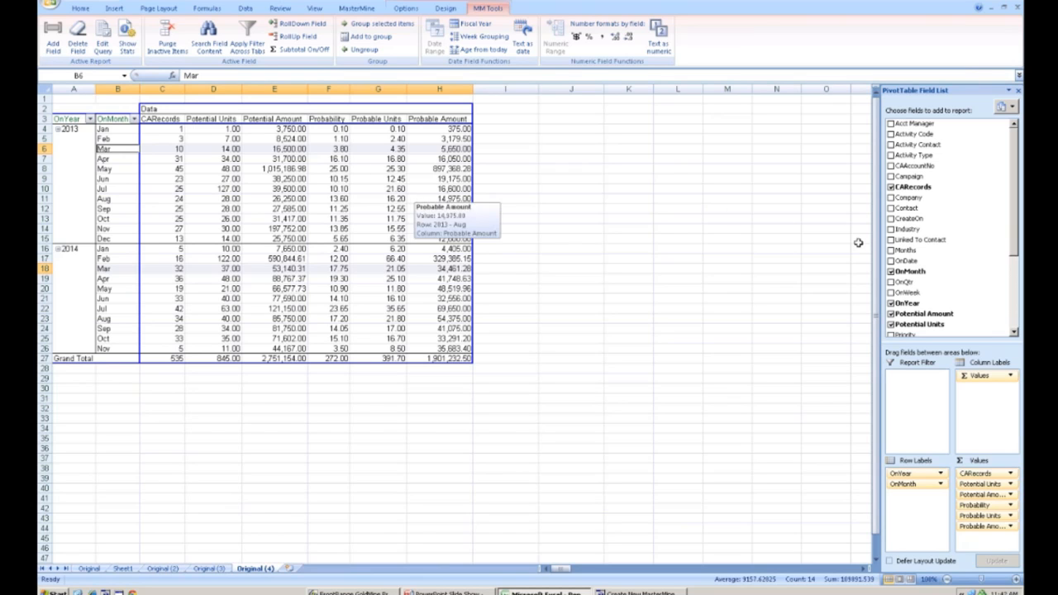
pyautogui.click(53, 41)
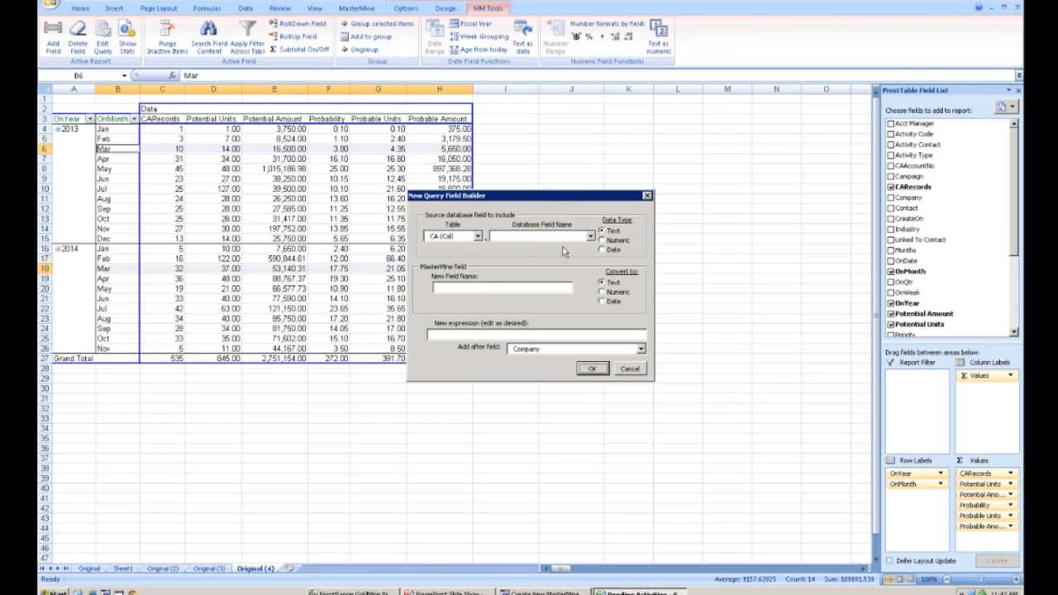
pyautogui.click(591, 237)
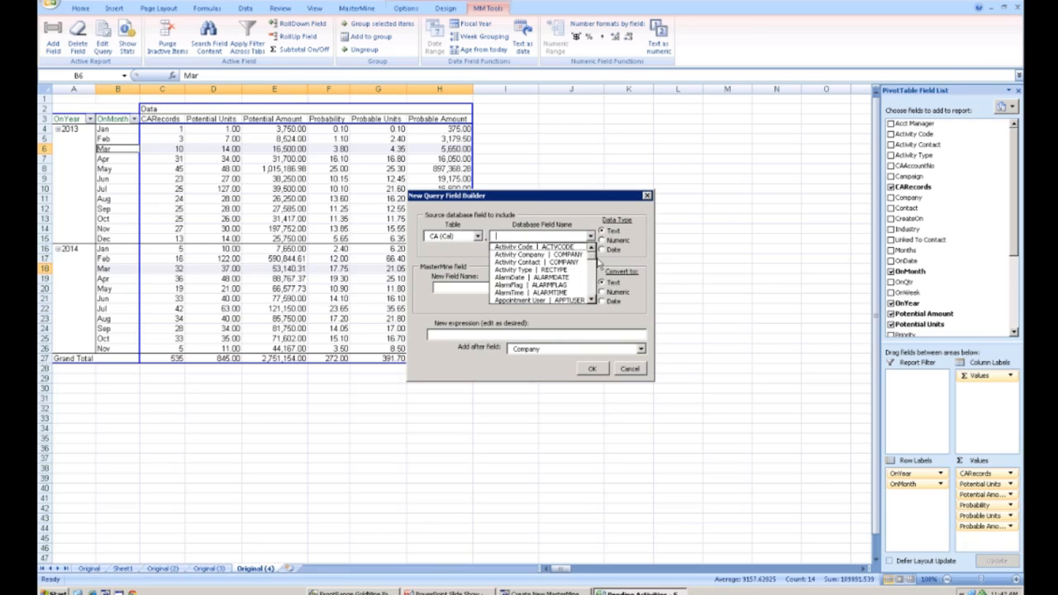
pyautogui.moveTo(594, 262); pyautogui.dragTo(591, 289)
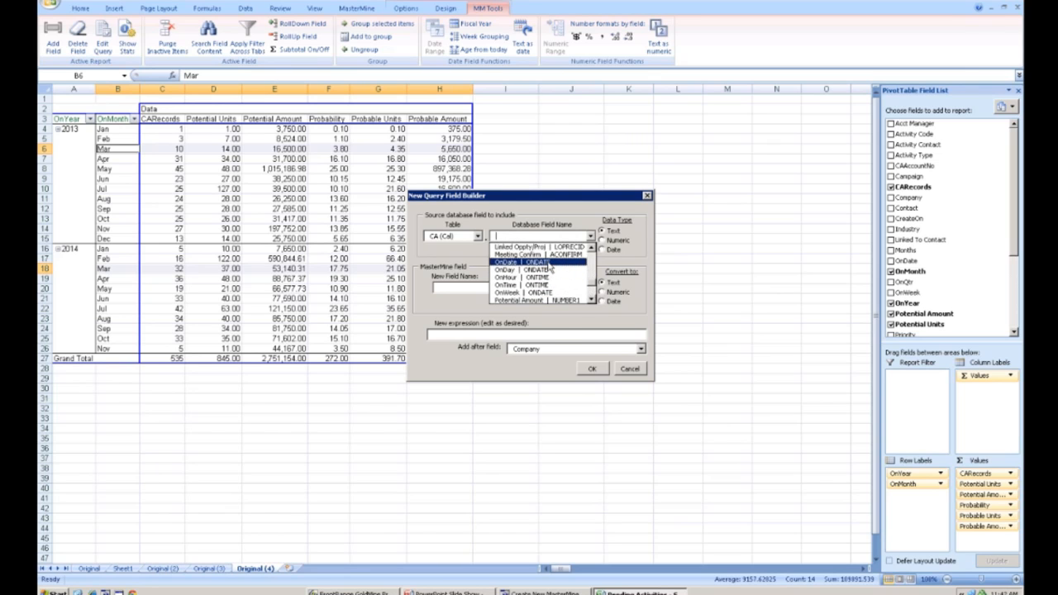
pyautogui.click(550, 270)
pyautogui.click(496, 287)
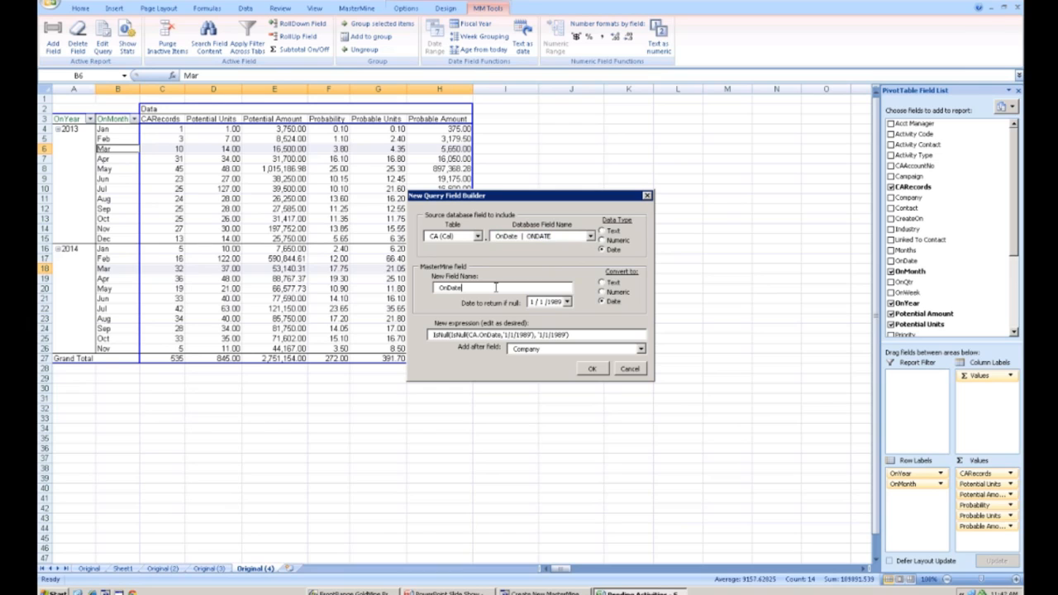
pyautogui.write('2')
# - Place the OnDate2 field after OnDate and insert it into the report
pyautogui.click(640, 350)
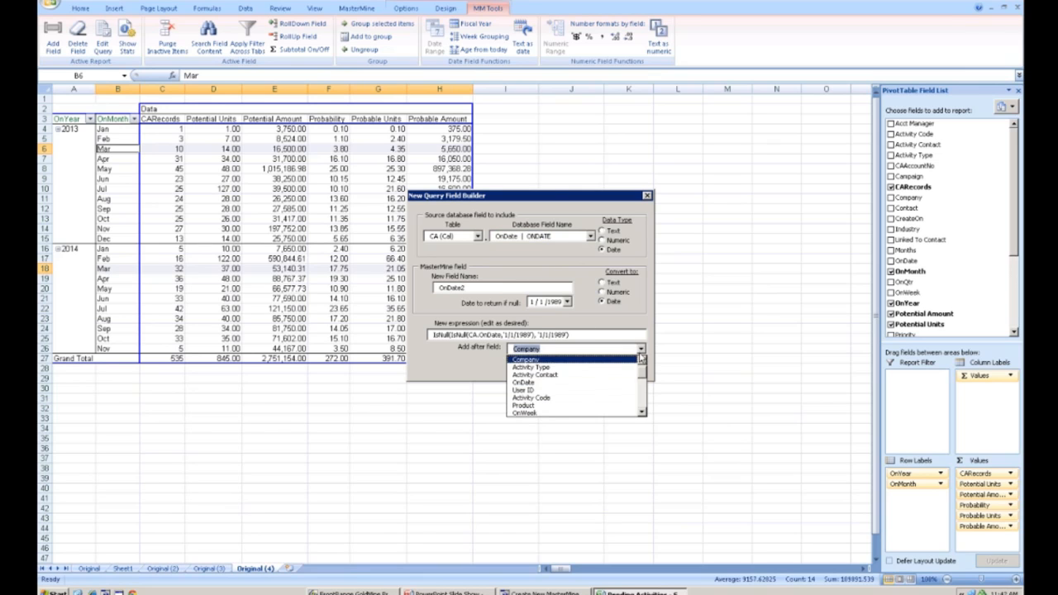
pyautogui.click(621, 390)
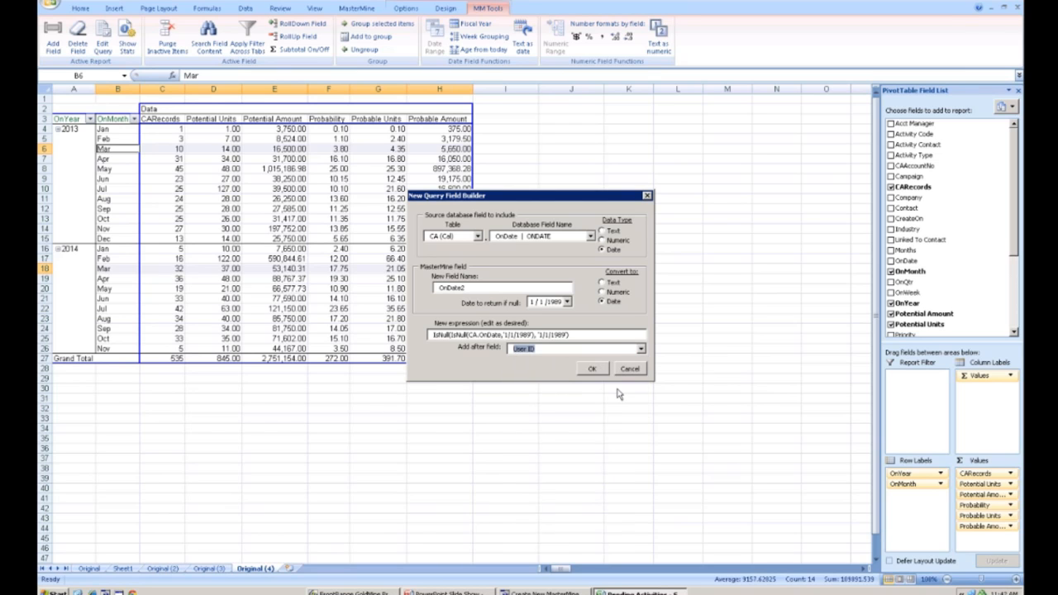
pyautogui.click(640, 349)
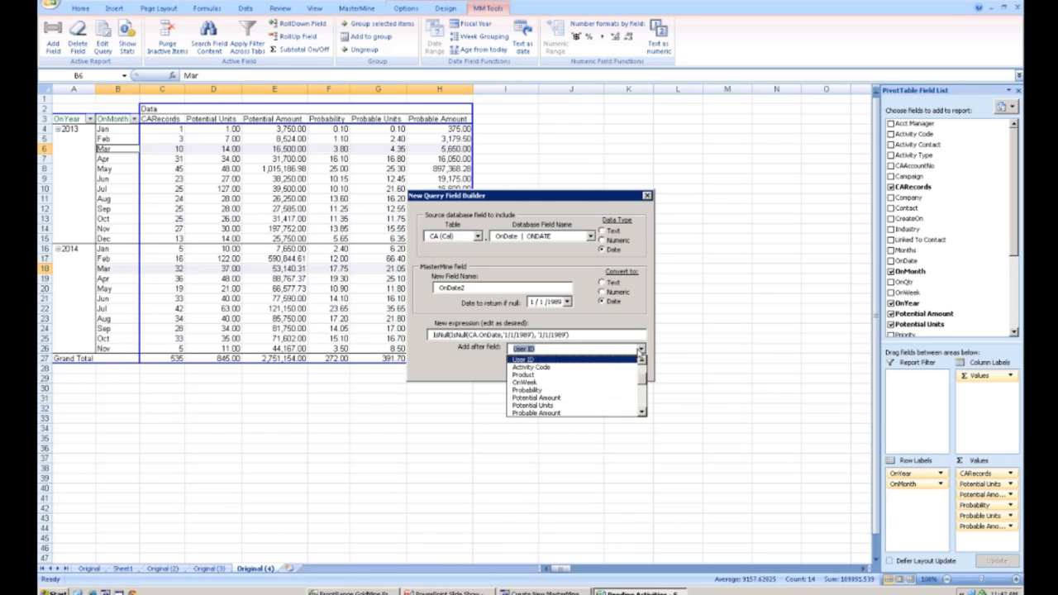
pyautogui.click(641, 361)
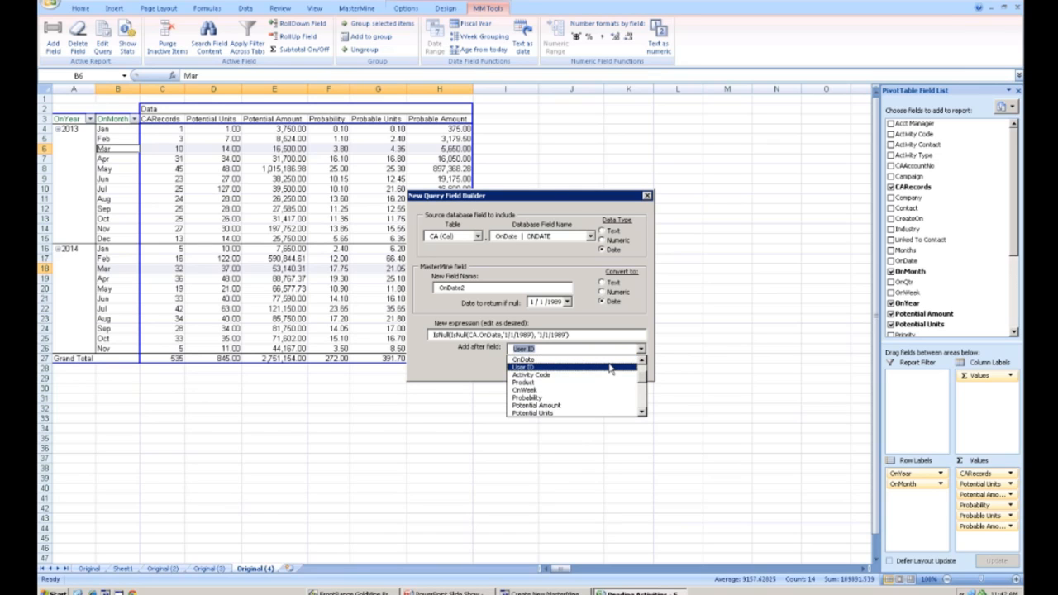
pyautogui.click(611, 360)
pyautogui.click(593, 369)
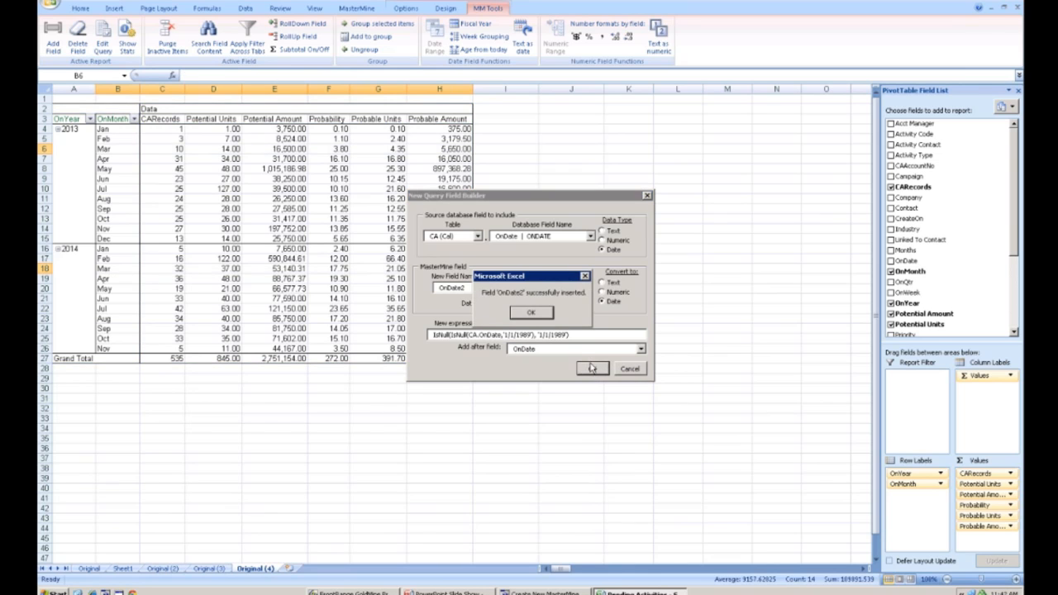
pyautogui.click(537, 314)
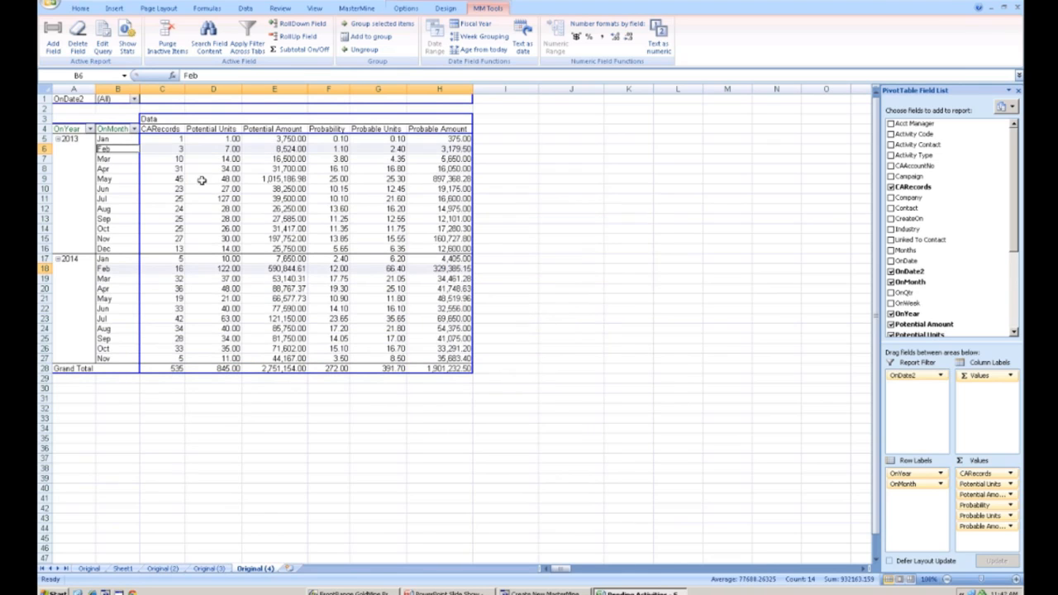
# - Move OnDate2 from the report filter into the row labels, ahead of OnYear, and select its header
pyautogui.click(66, 99)
pyautogui.moveTo(66, 98); pyautogui.dragTo(61, 130)
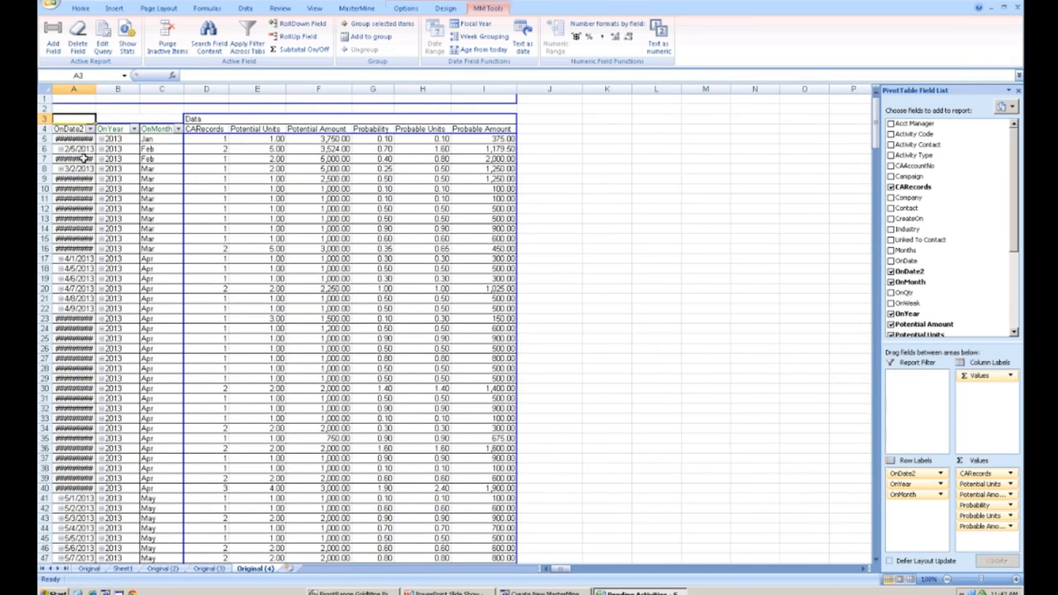
pyautogui.click(74, 131)
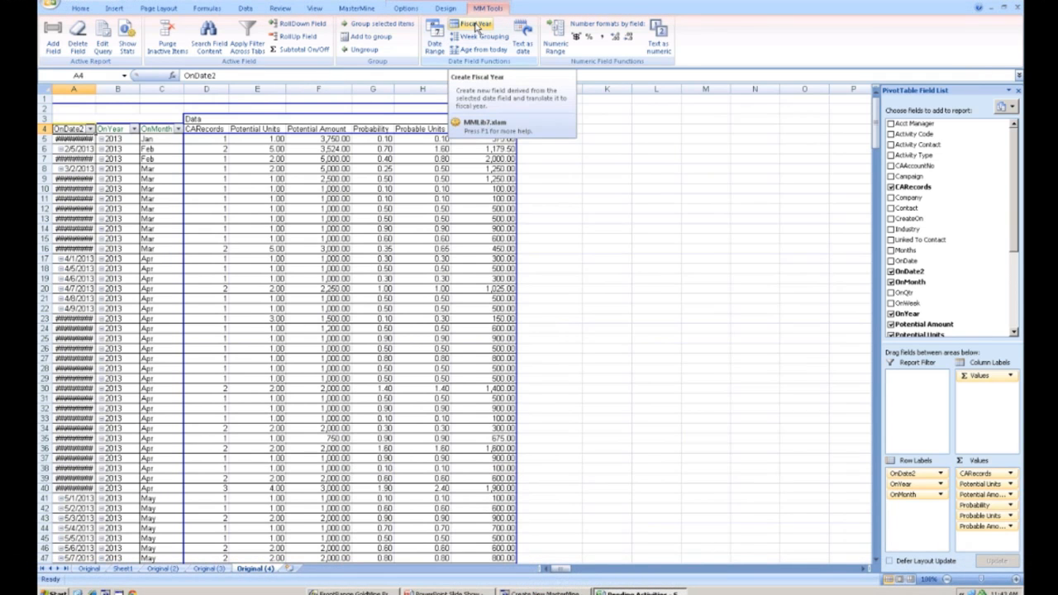
# - Create a fiscal year field from OnDate2 with the fiscal year starting on 10/1, named OnDate2FiscalYr
pyautogui.click(476, 25)
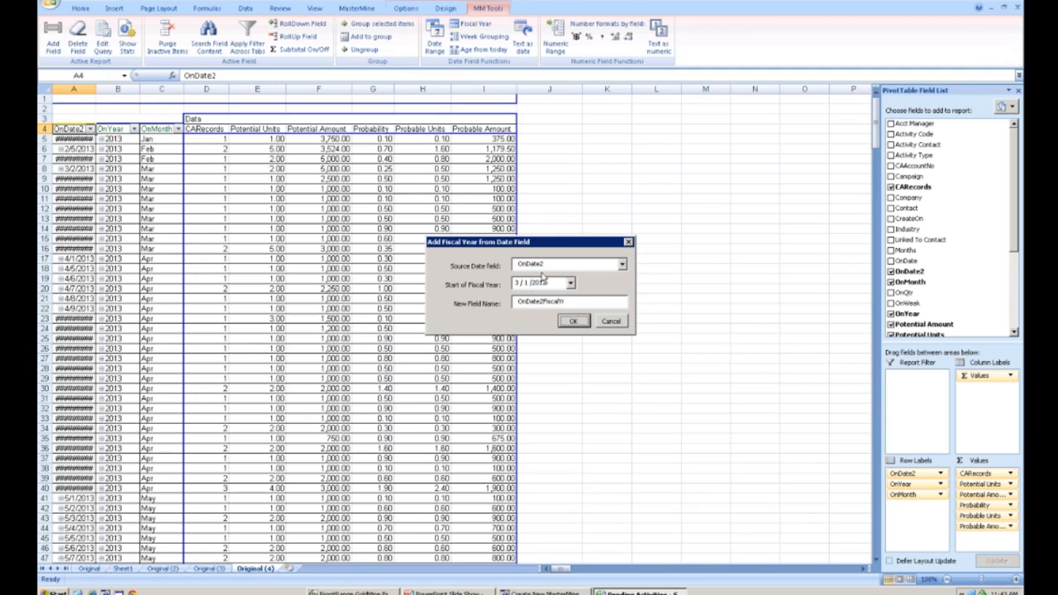
pyautogui.click(517, 283)
pyautogui.write('10')
pyautogui.click(572, 323)
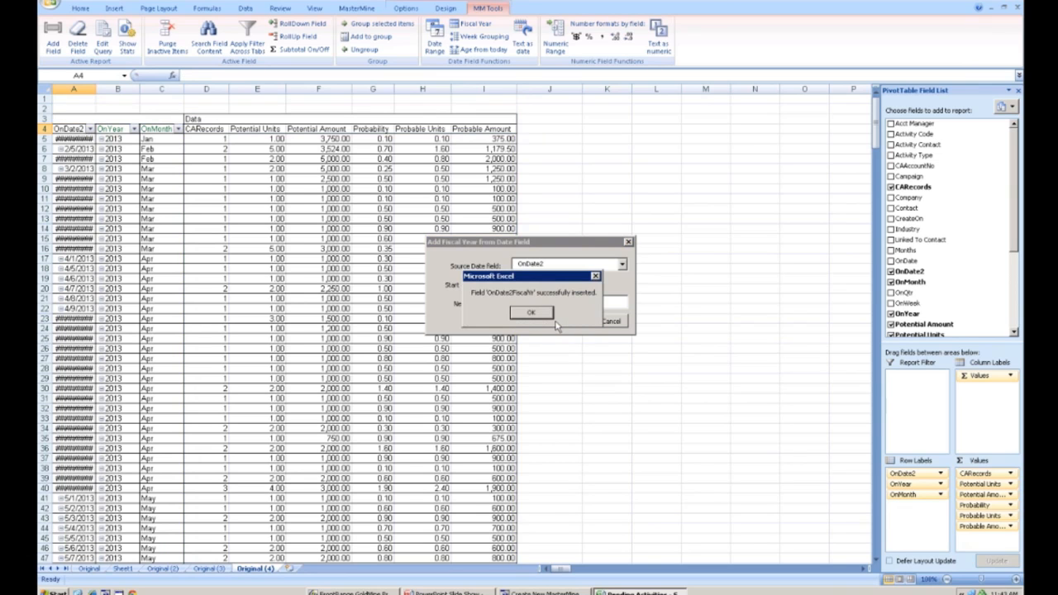
pyautogui.click(531, 311)
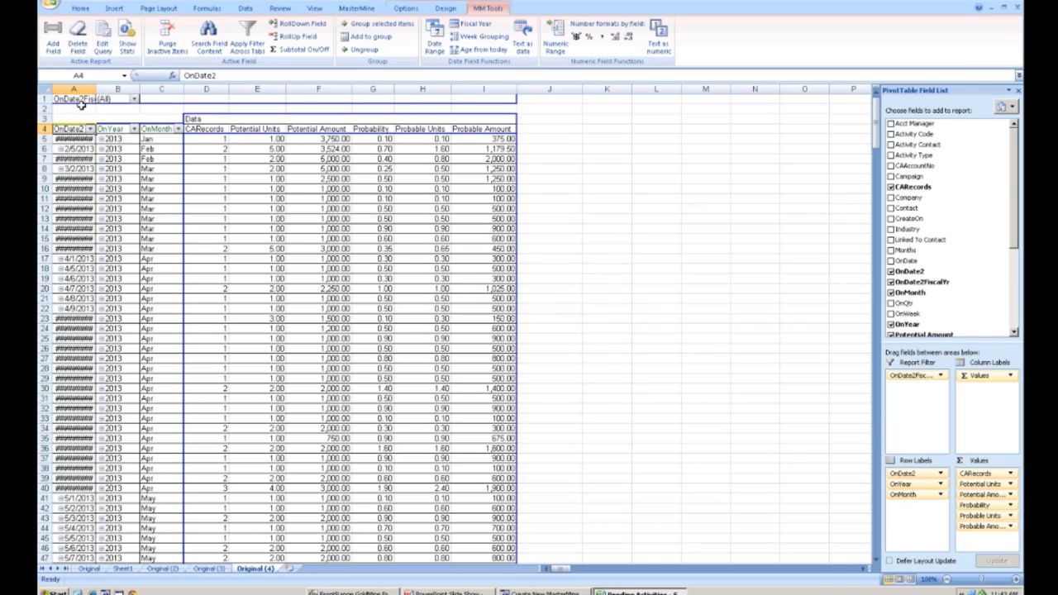
# - Move OnDate2FiscalYr from the report filter into the row labels as the outermost field and review the rows
pyautogui.moveTo(80, 99); pyautogui.dragTo(65, 143)
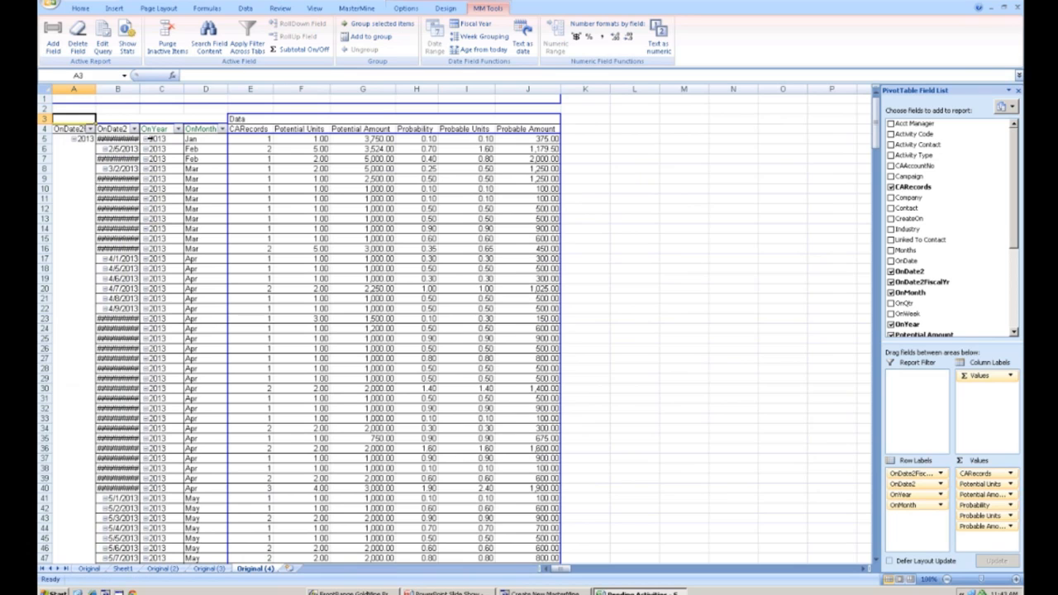
pyautogui.scroll(-14, 331, 331)
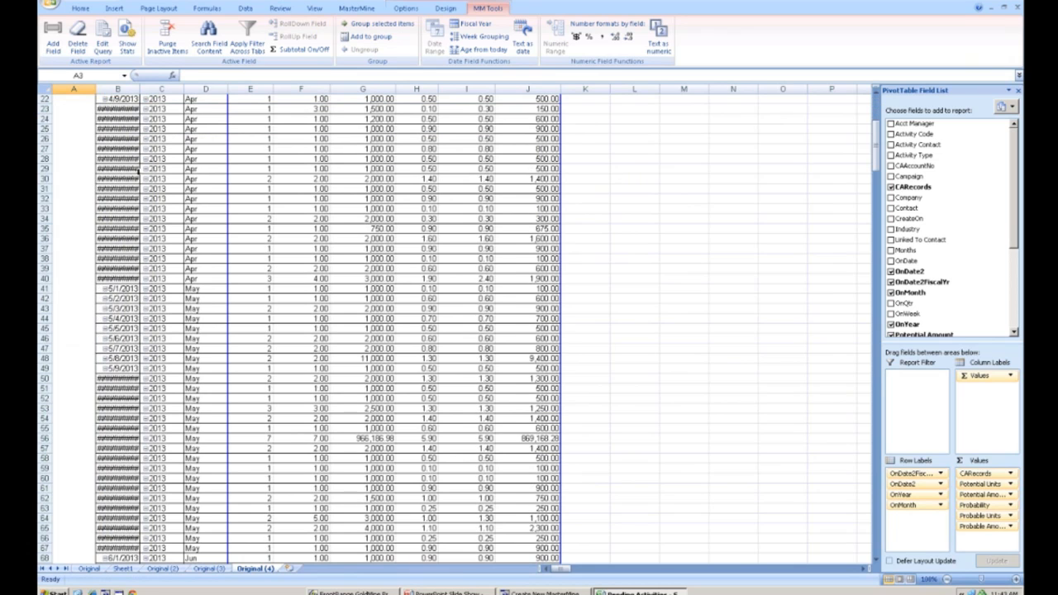
pyautogui.scroll(-13, 331, 331)
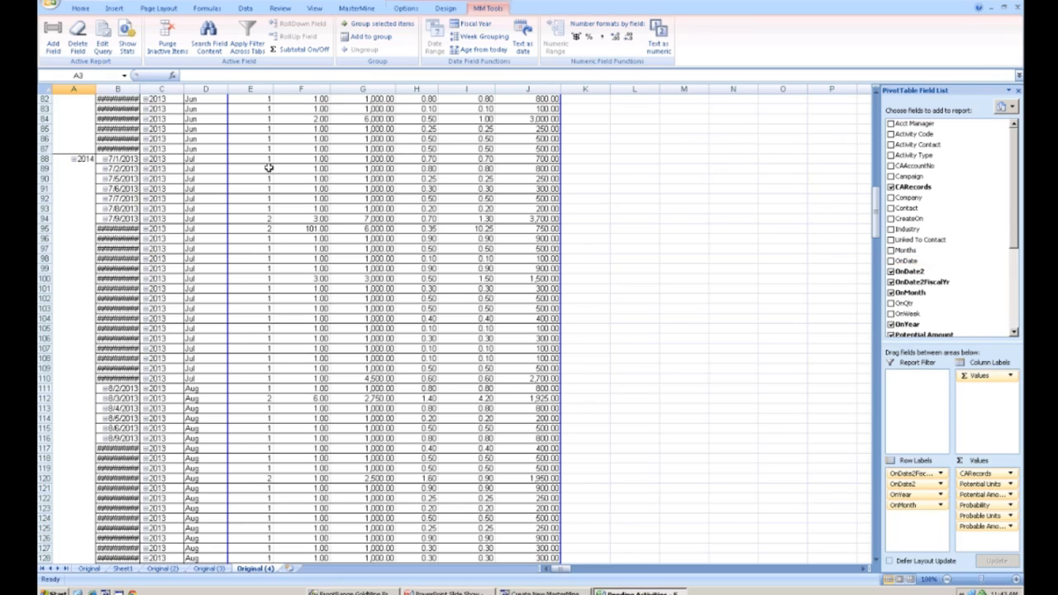
pyautogui.scroll(18, 165, 163)
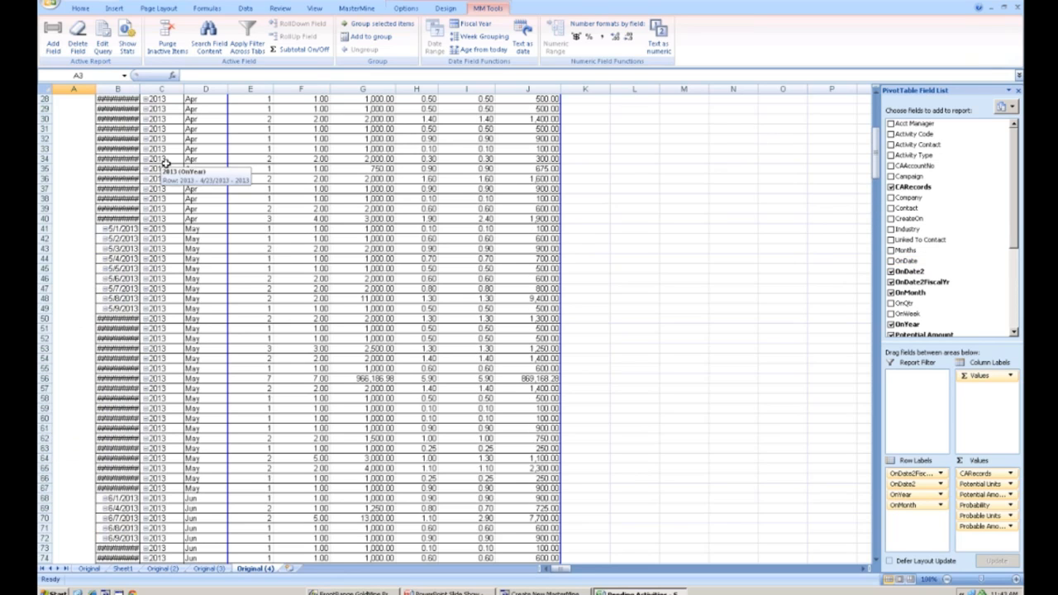
pyautogui.scroll(9, 165, 162)
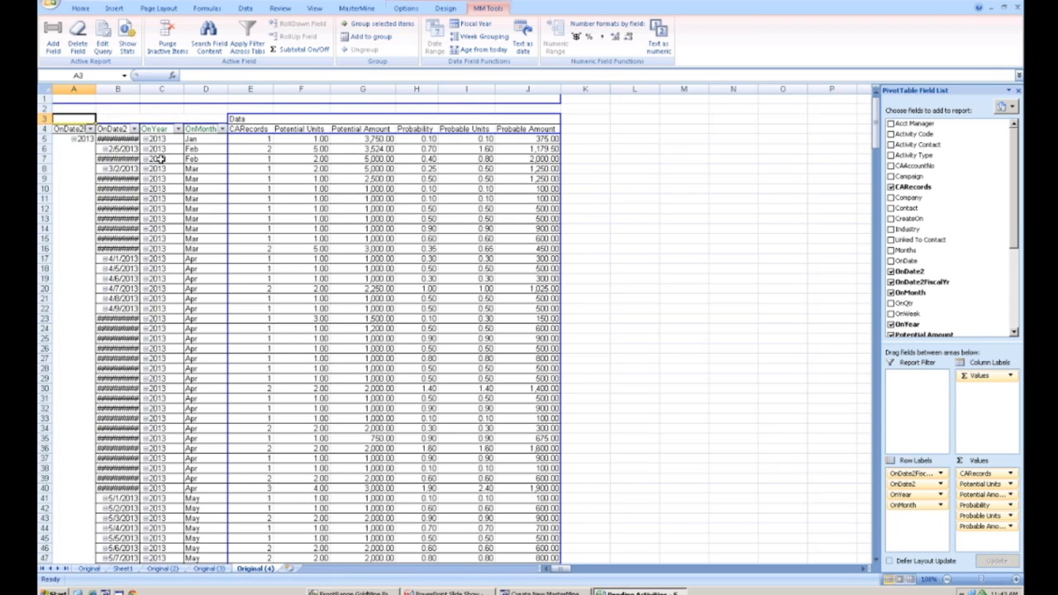
# - Move the OnYear and OnDate2 fields out of the rows into the report filter
pyautogui.moveTo(122, 130); pyautogui.dragTo(102, 101)
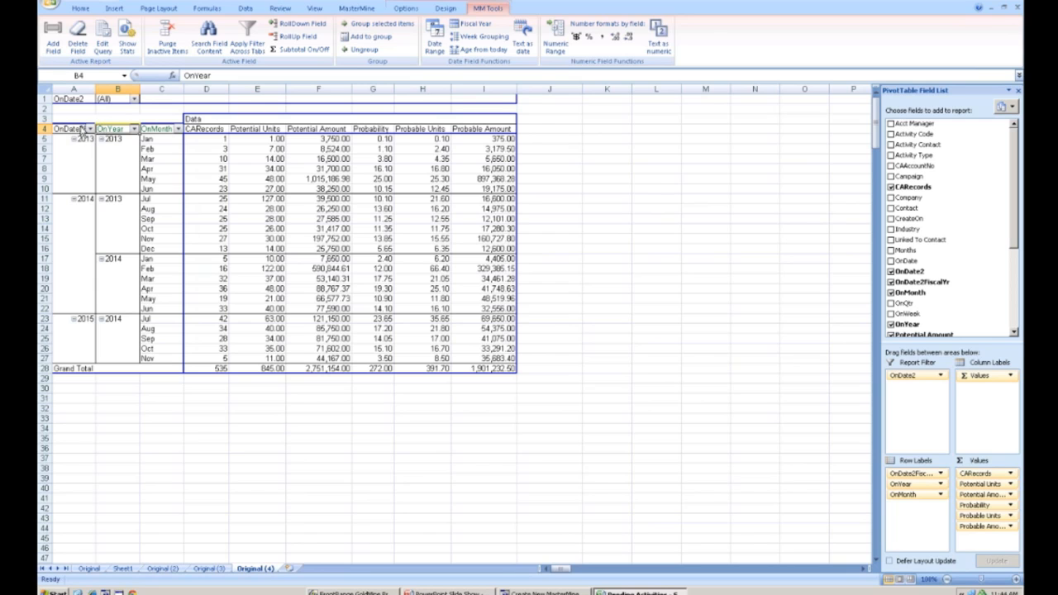
pyautogui.moveTo(113, 133); pyautogui.dragTo(106, 101)
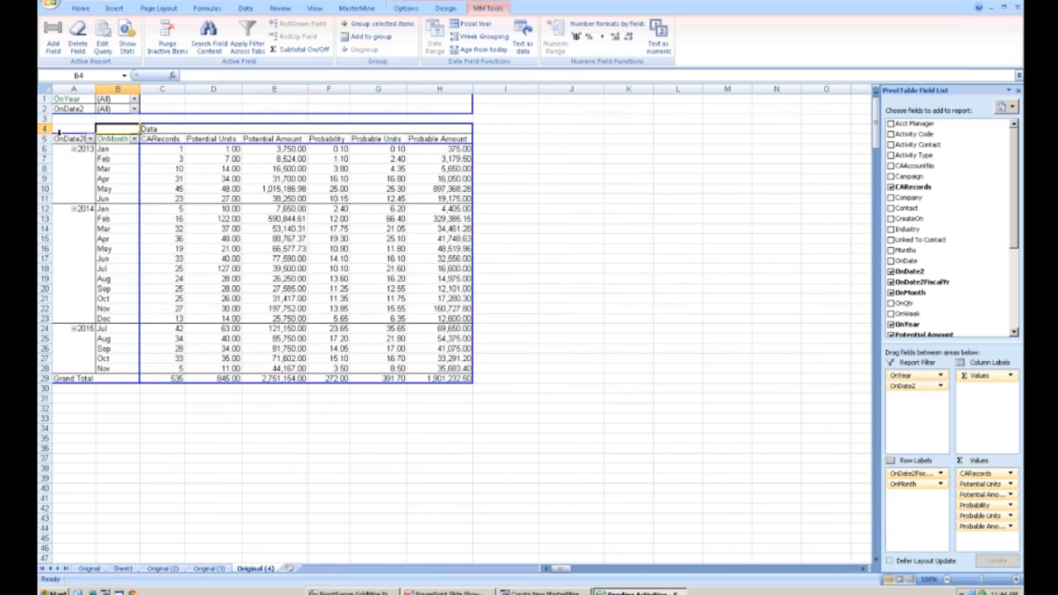
# - Try moving OnDate2FiscalYr into the column labels, then undo the move
pyautogui.moveTo(65, 138); pyautogui.dragTo(161, 132)
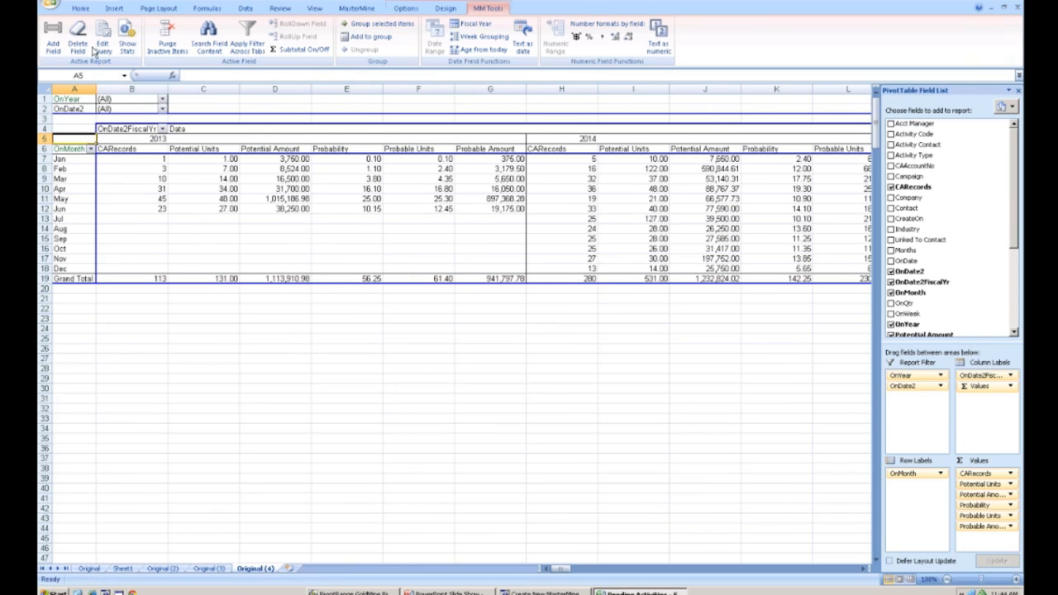
pyautogui.hotkey('ctrl', 'z')
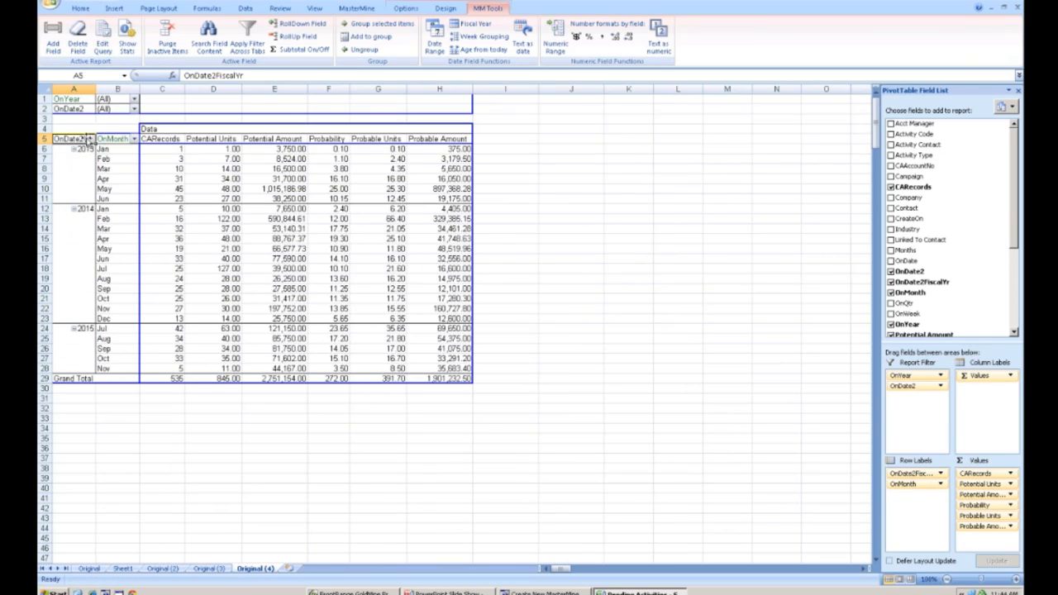
pyautogui.moveTo(69, 139); pyautogui.dragTo(75, 142)
# - Remove Probability, Probable Amount, Probable Units, Potential Amount and Potential Units from the pivot values
pyautogui.moveTo(1013, 217); pyautogui.dragTo(1010, 288)
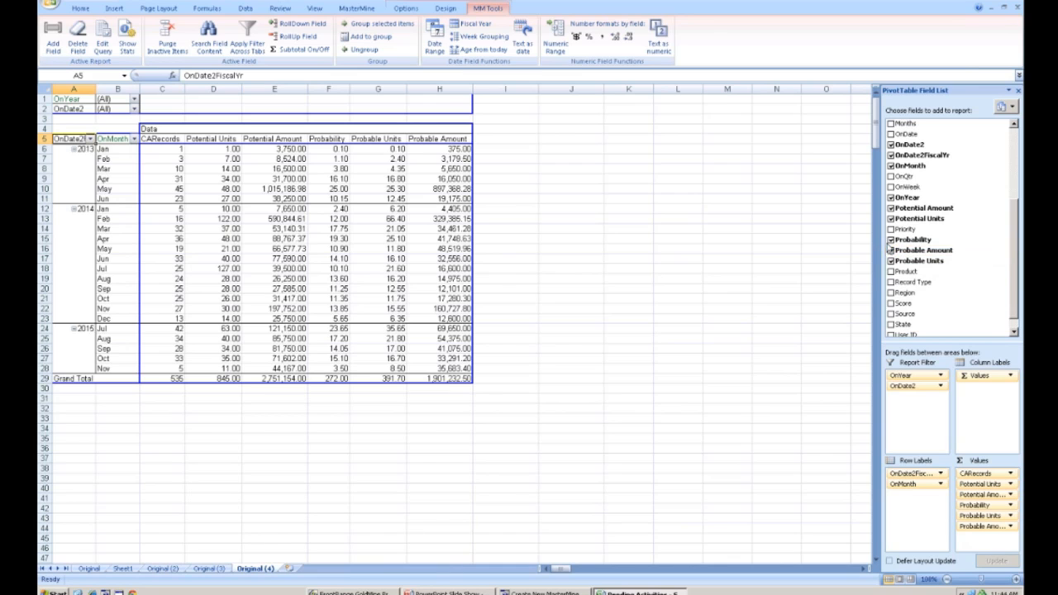
pyautogui.click(890, 240)
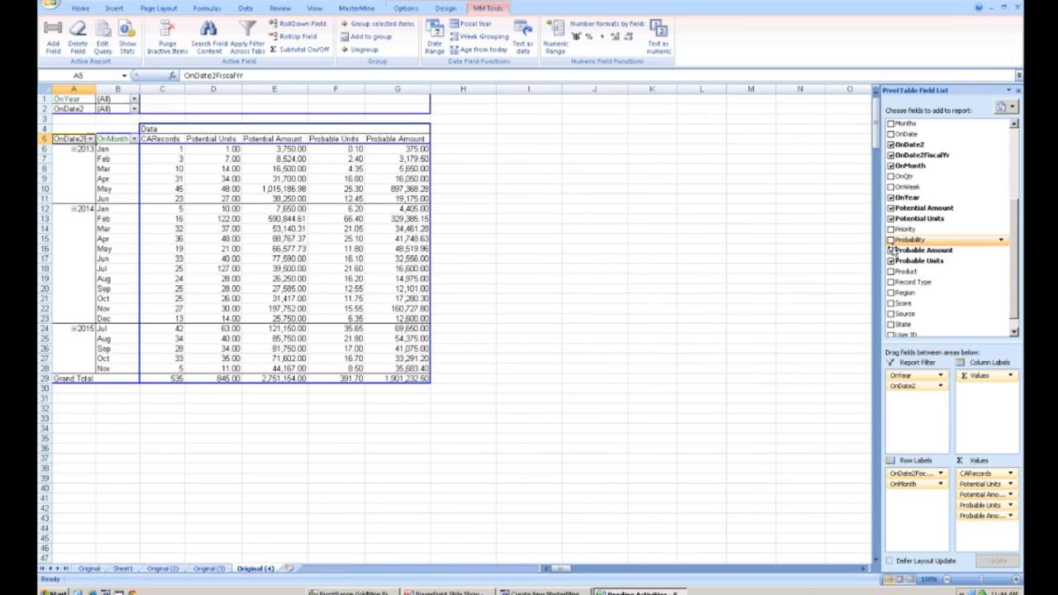
pyautogui.click(891, 250)
pyautogui.click(891, 261)
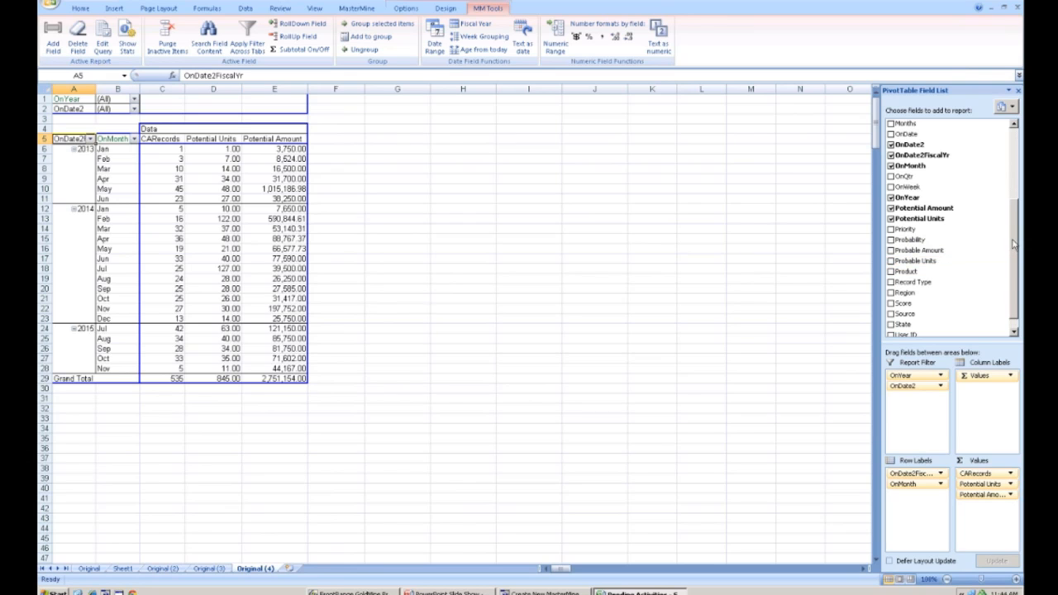
pyautogui.click(891, 209)
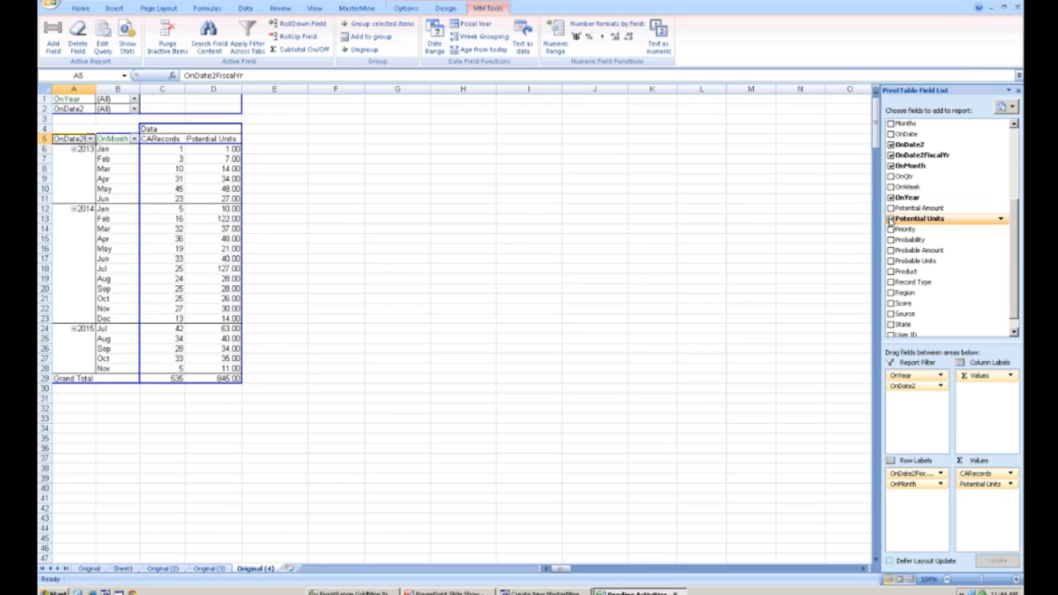
pyautogui.click(891, 219)
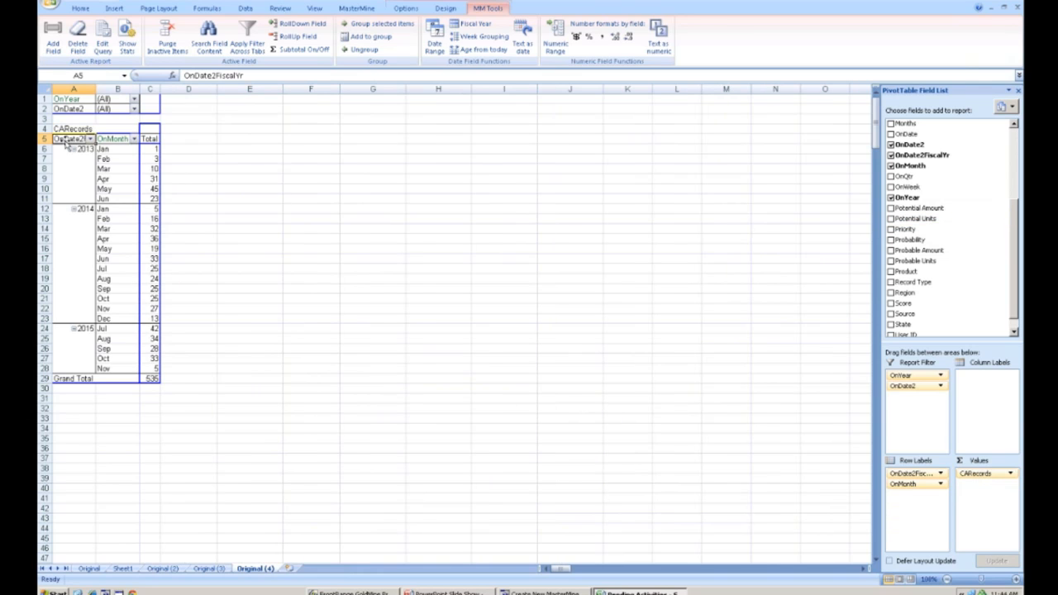
# - Move OnDate2FiscalYr into the column labels and add Potential Amount back to the values
pyautogui.moveTo(66, 140); pyautogui.dragTo(155, 134)
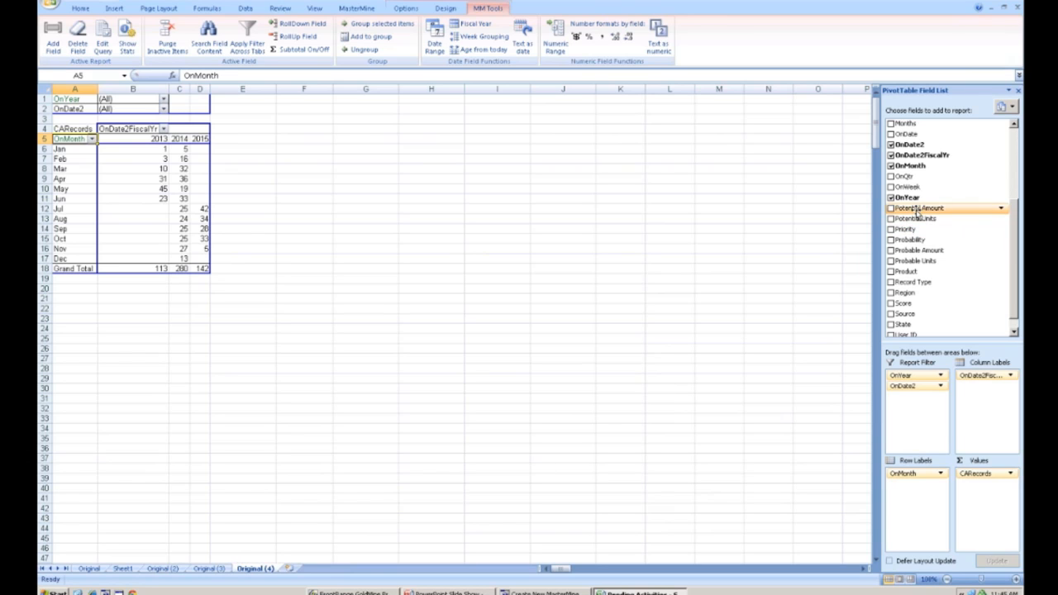
pyautogui.moveTo(917, 252)
pyautogui.mouseDown()
pyautogui.moveTo(755, 256)
pyautogui.moveTo(182, 177)
pyautogui.moveTo(128, 142)
pyautogui.moveTo(207, 169)
pyautogui.moveTo(897, 254)
pyautogui.mouseUp()
pyautogui.moveTo(906, 212); pyautogui.dragTo(124, 159)
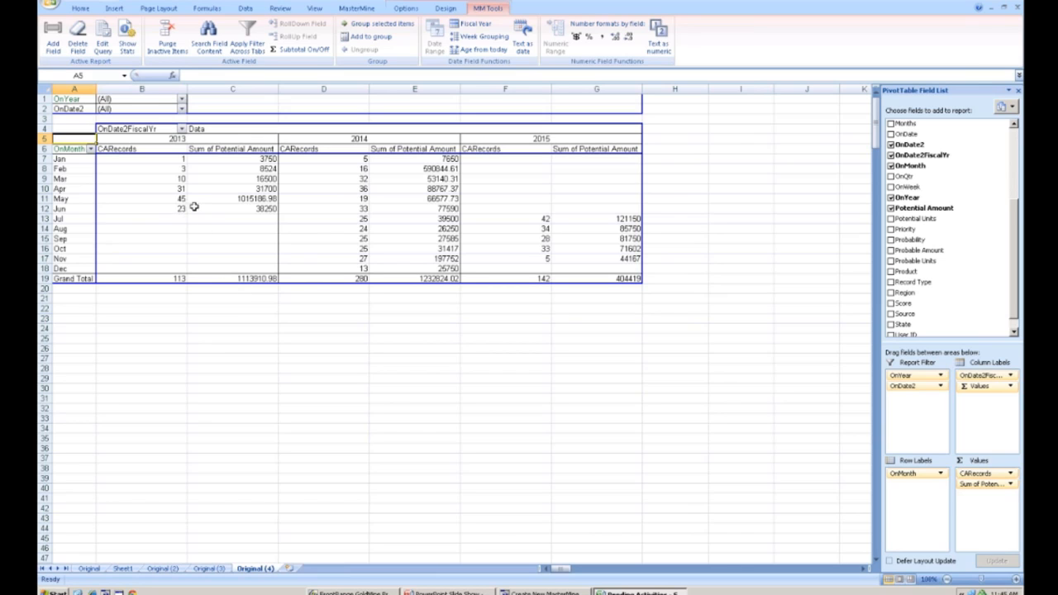
pyautogui.moveTo(196, 204)
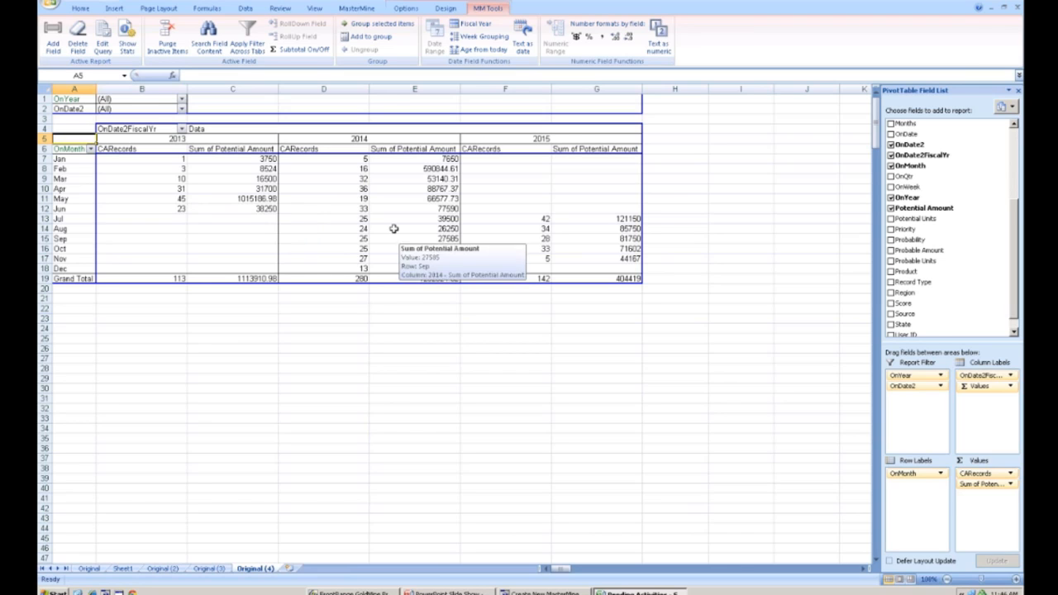
pyautogui.moveTo(398, 204)
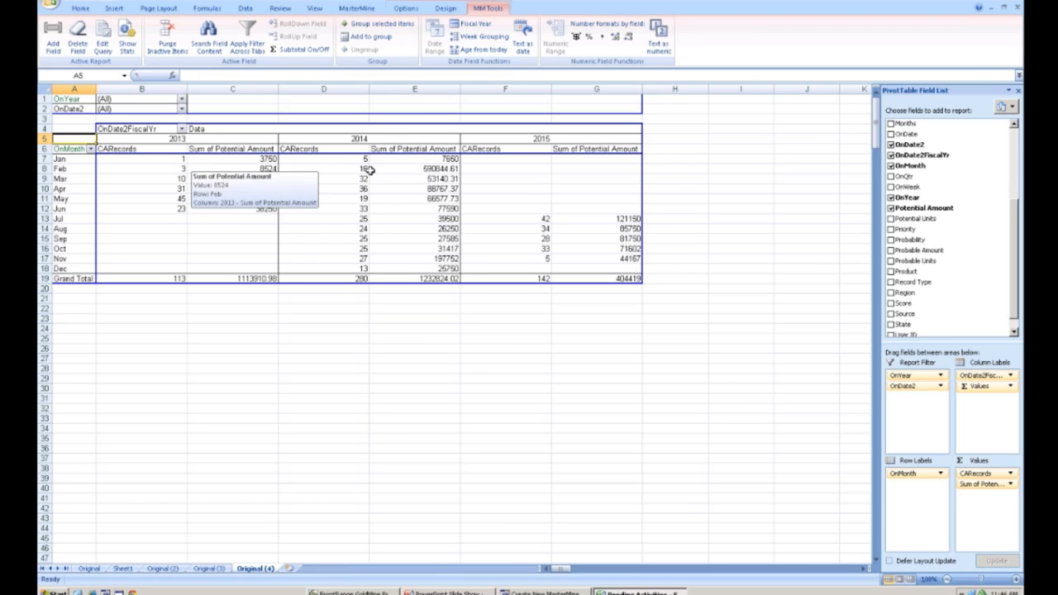
# - Manually reorder the OnMonth row items so Jul through Dec come before Jan through Jun
pyautogui.moveTo(403, 168)
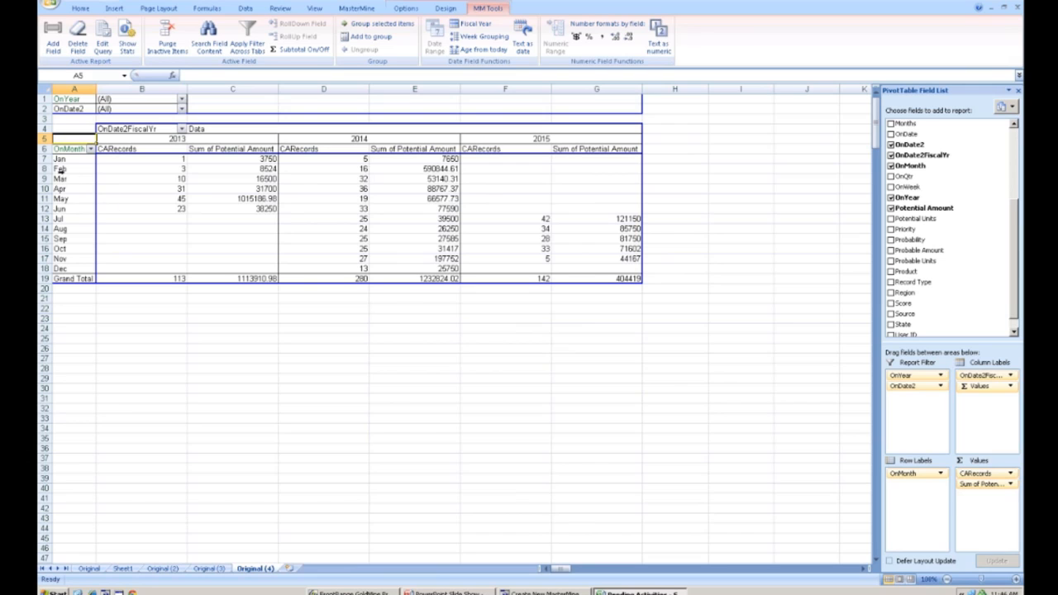
pyautogui.moveTo(71, 161)
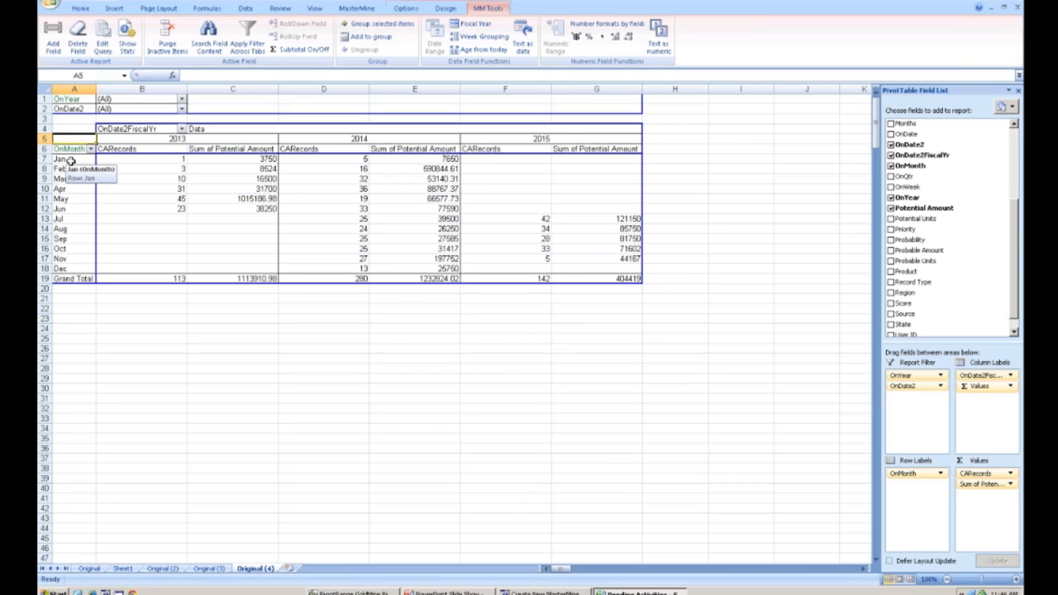
pyautogui.click(71, 219)
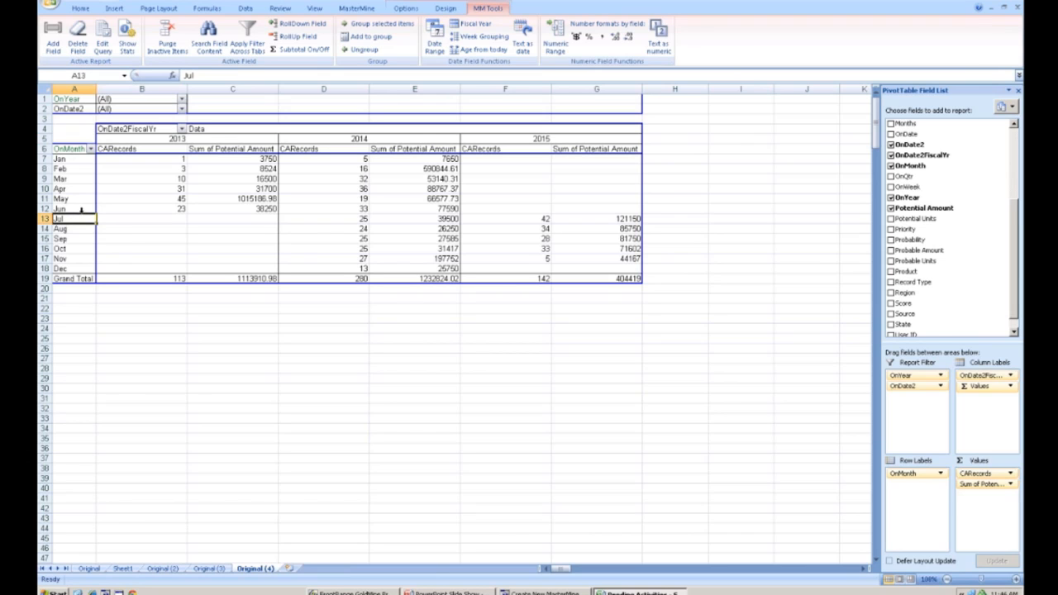
pyautogui.moveTo(82, 212); pyautogui.dragTo(89, 158)
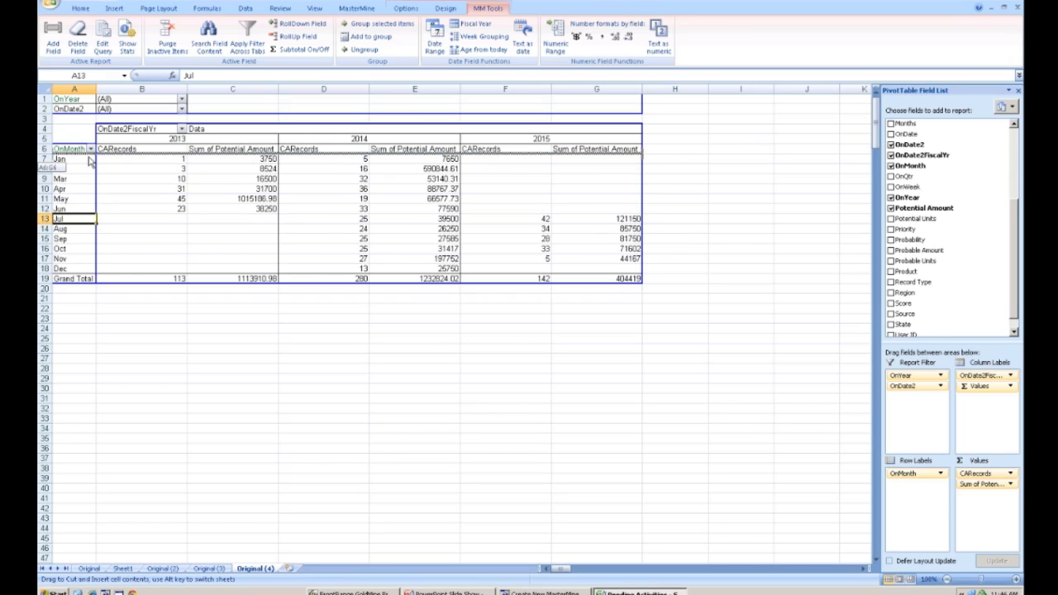
pyautogui.click(81, 230)
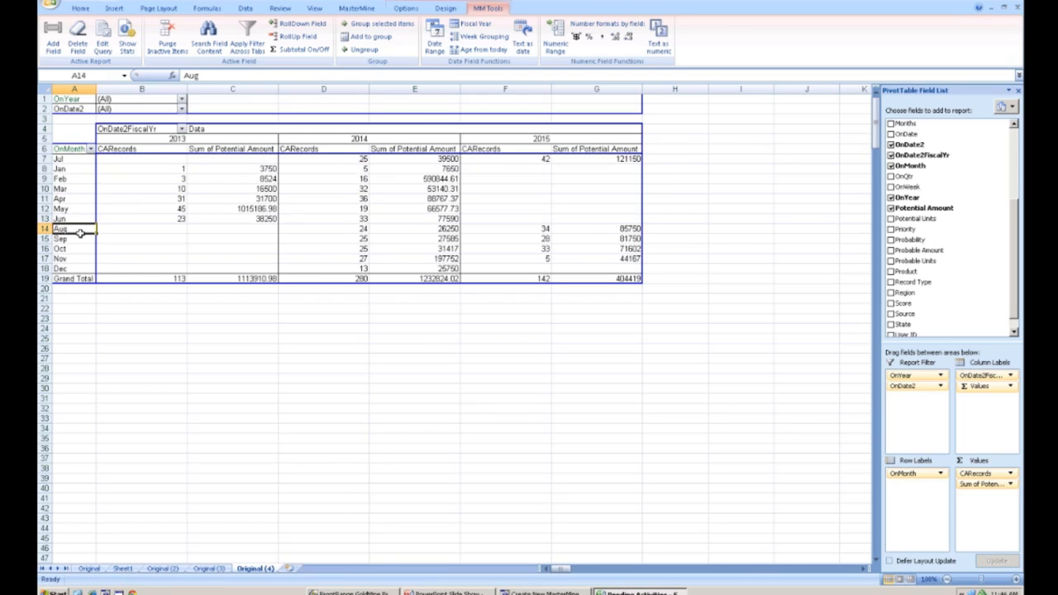
pyautogui.moveTo(81, 223); pyautogui.dragTo(95, 166)
pyautogui.click(72, 239)
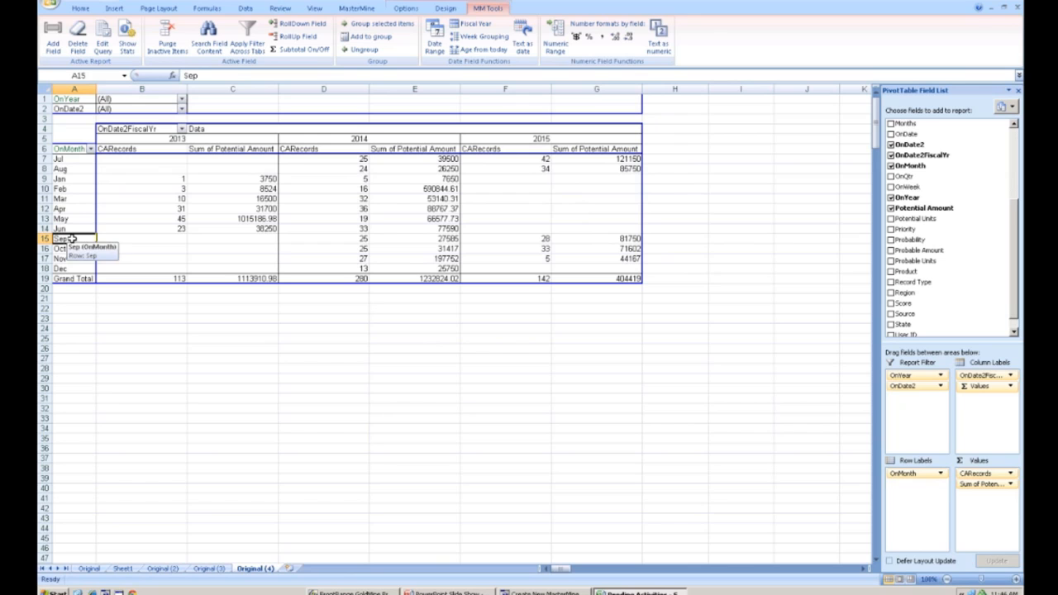
pyautogui.moveTo(81, 233); pyautogui.dragTo(88, 181)
pyautogui.click(73, 247)
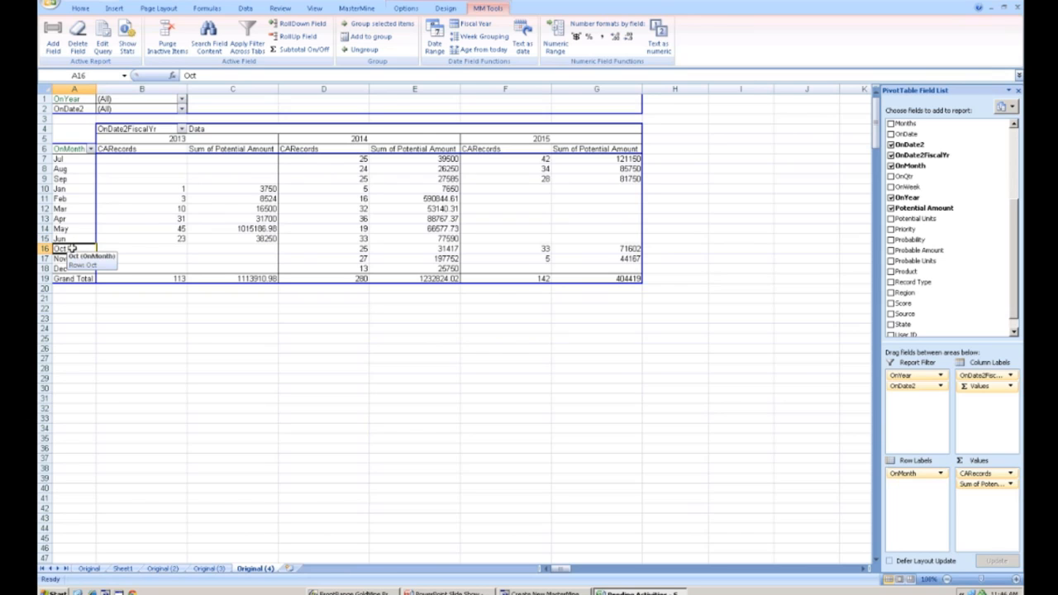
pyautogui.moveTo(76, 245); pyautogui.dragTo(86, 188)
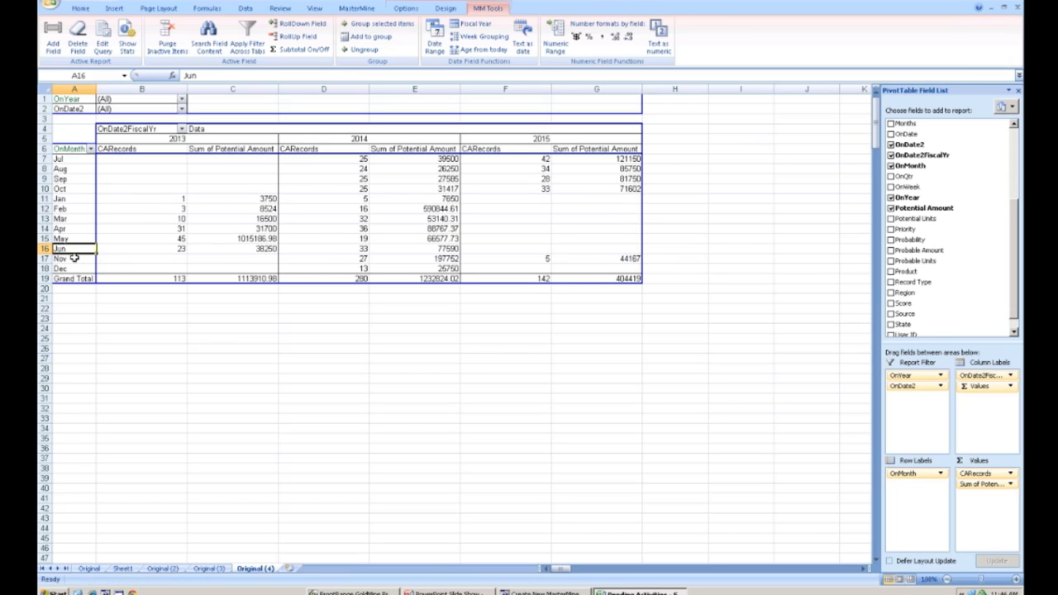
pyautogui.click(74, 258)
pyautogui.moveTo(80, 258); pyautogui.dragTo(84, 200)
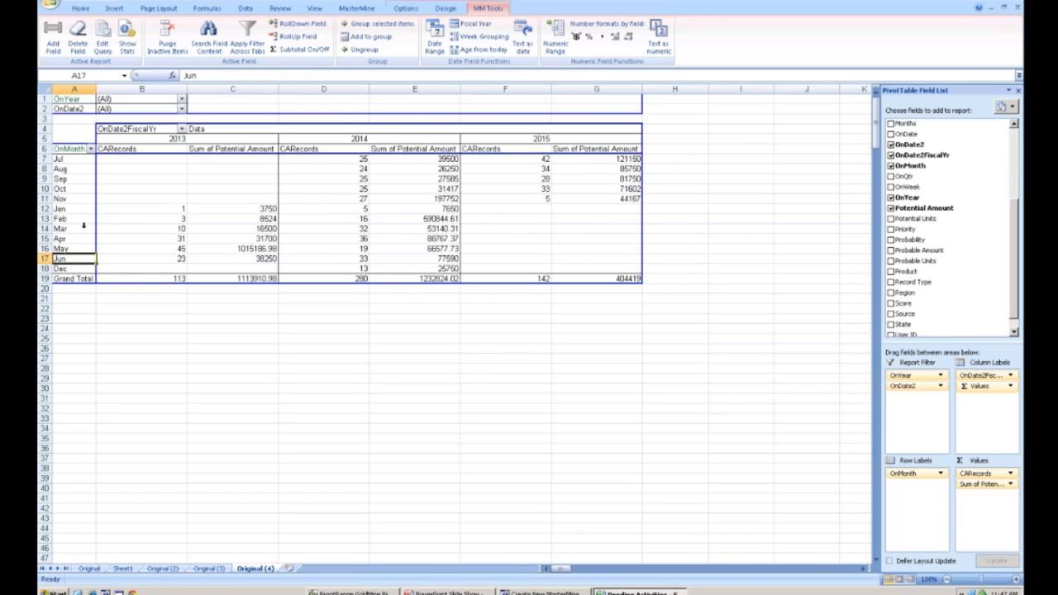
pyautogui.click(76, 268)
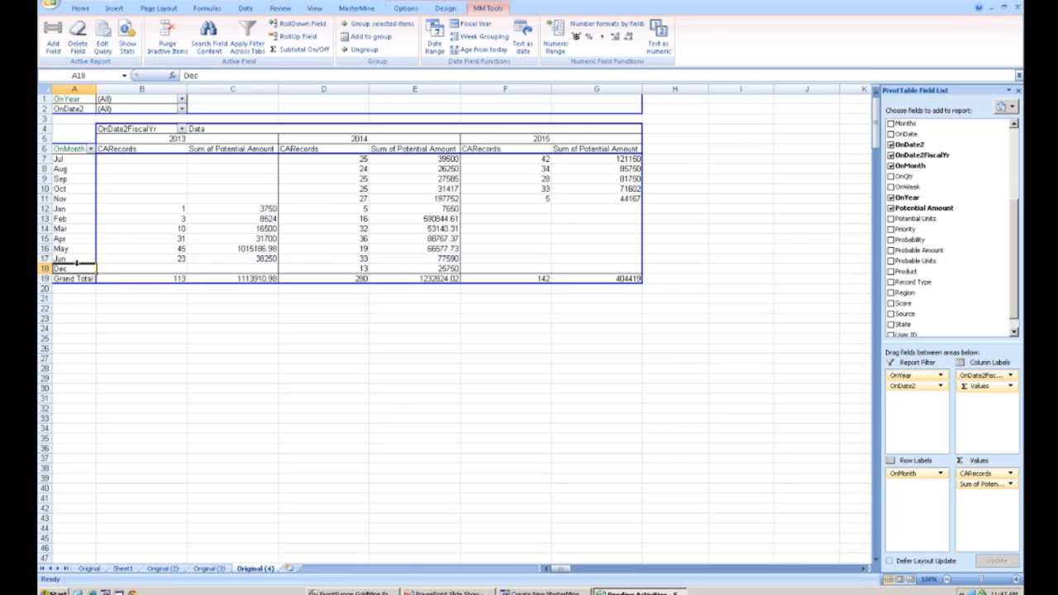
pyautogui.moveTo(76, 261); pyautogui.dragTo(90, 209)
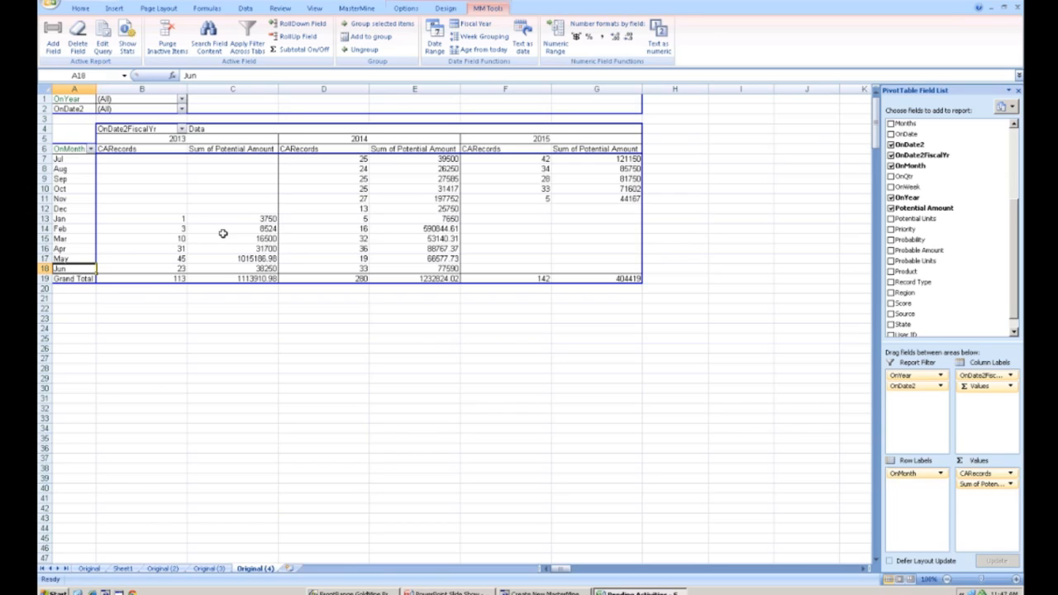
# - Select a Sum of Potential Amount cell and format the field's values as currency
pyautogui.moveTo(185, 184)
pyautogui.moveTo(380, 169)
pyautogui.click(362, 159)
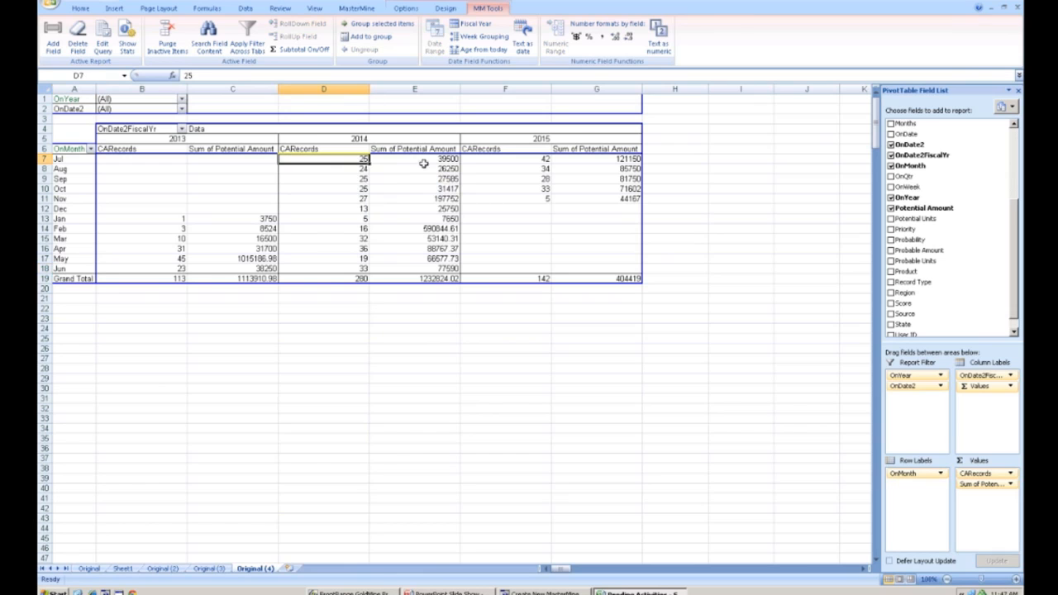
pyautogui.click(543, 158)
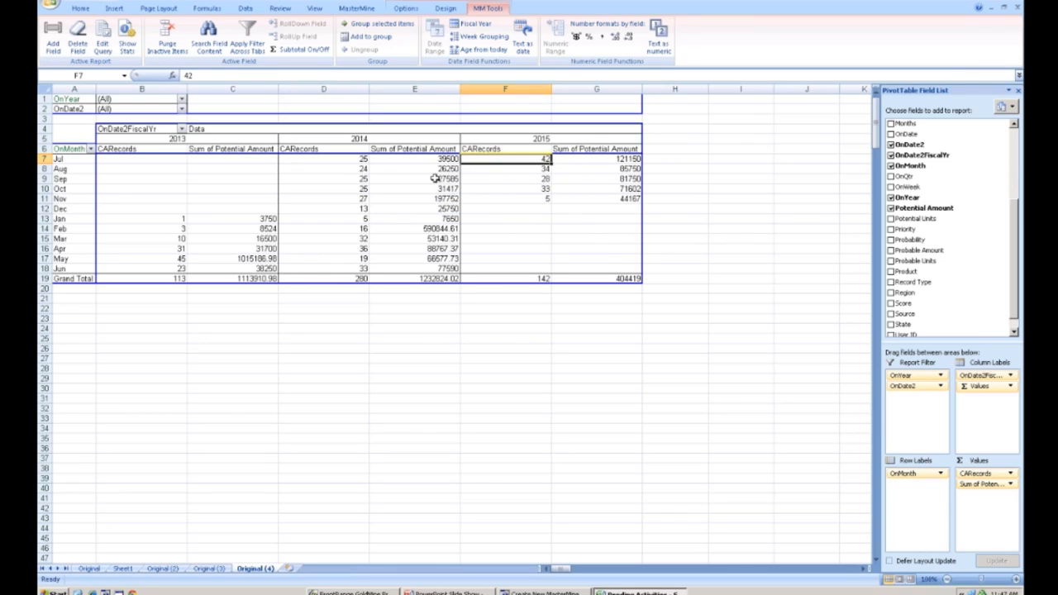
pyautogui.click(446, 169)
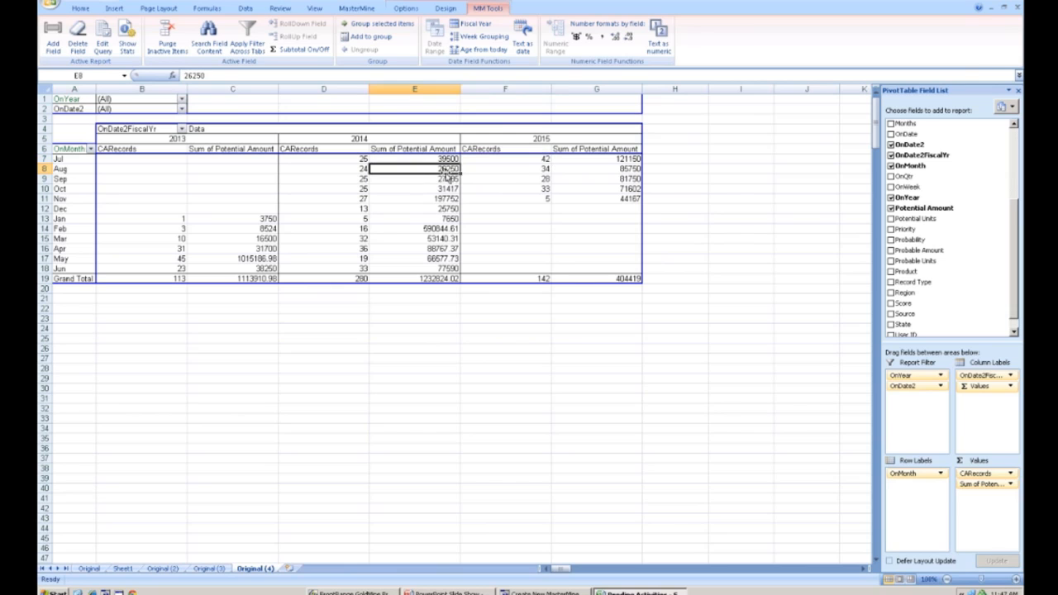
pyautogui.moveTo(399, 240)
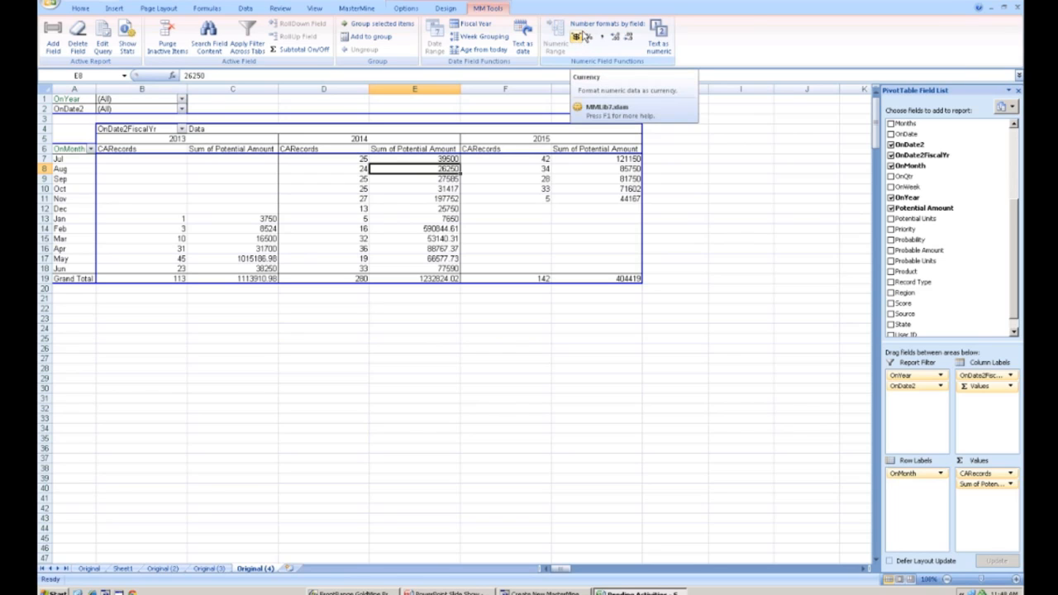
pyautogui.click(577, 40)
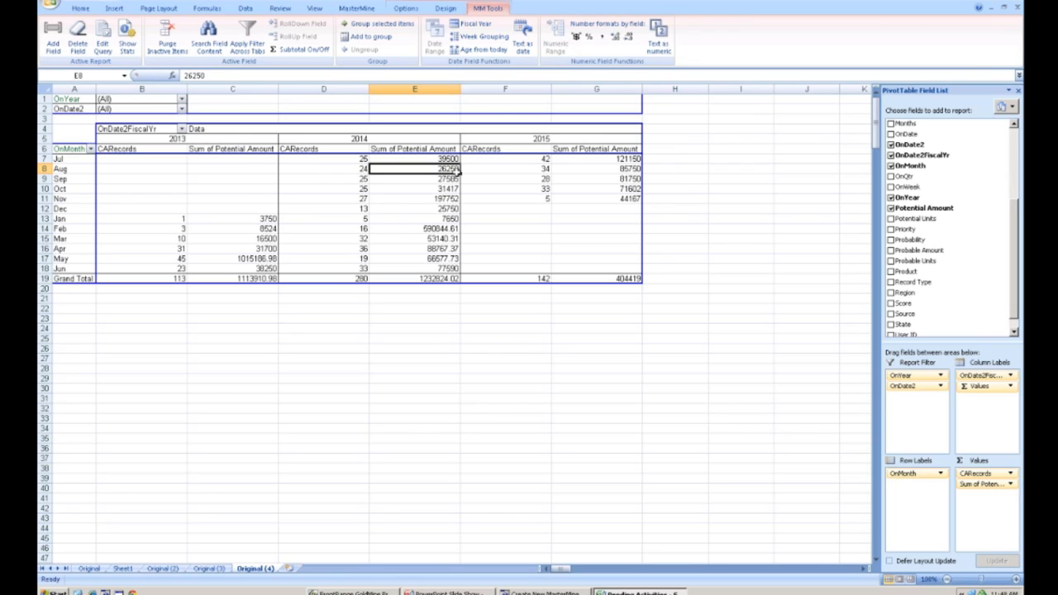
pyautogui.click(576, 40)
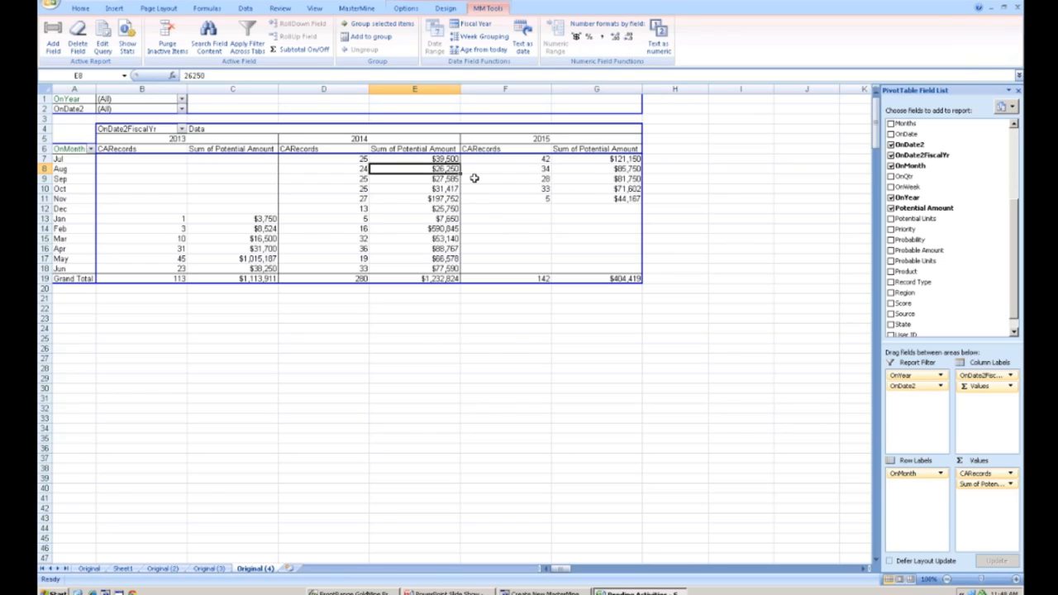
# - Add two decimal places to the currency values, then remove them again
pyautogui.click(615, 38)
pyautogui.click(615, 38)
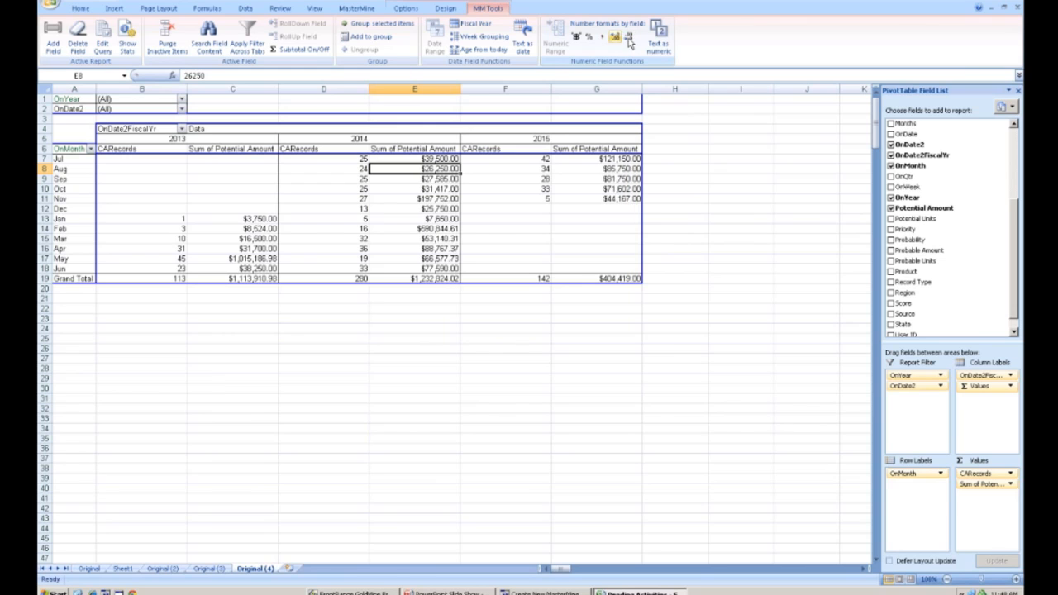
pyautogui.click(627, 37)
pyautogui.click(627, 37)
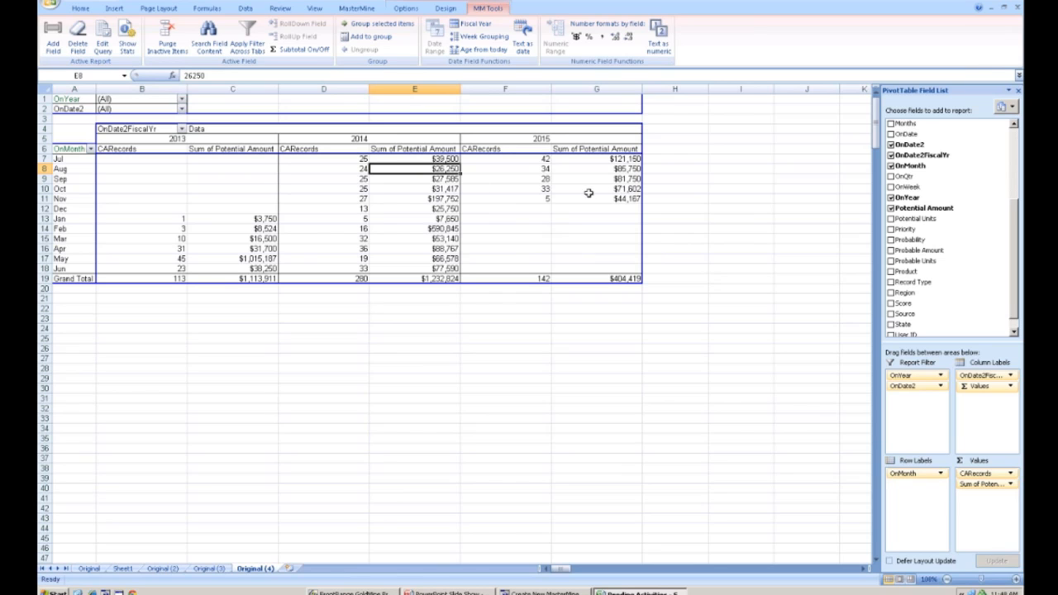
# - Open the workbook-wide security settings, tick Disable data refresh, and cancel the dialog
pyautogui.moveTo(446, 189)
pyautogui.click(359, 9)
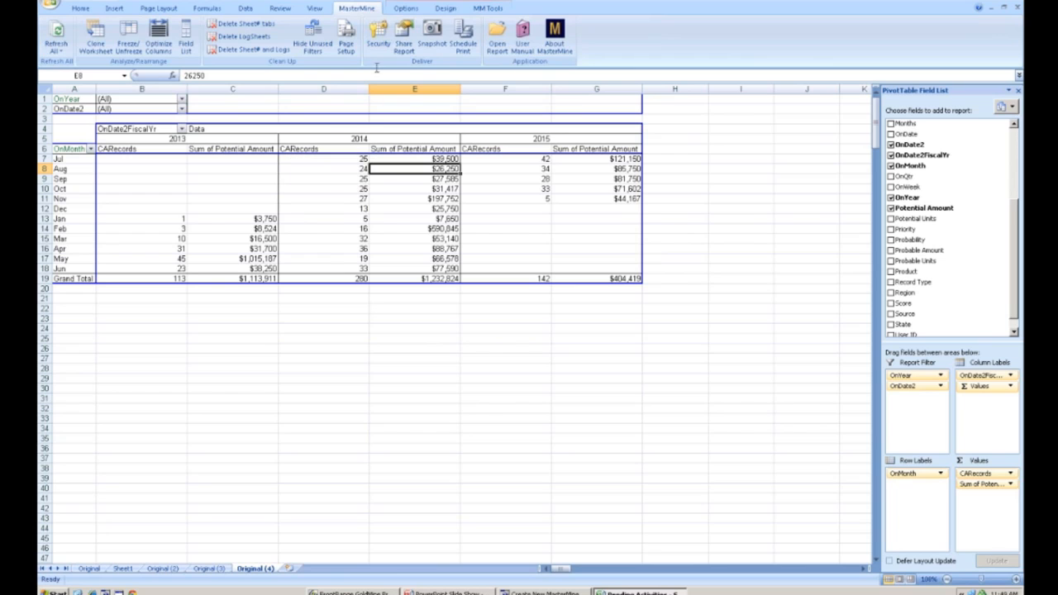
pyautogui.click(380, 38)
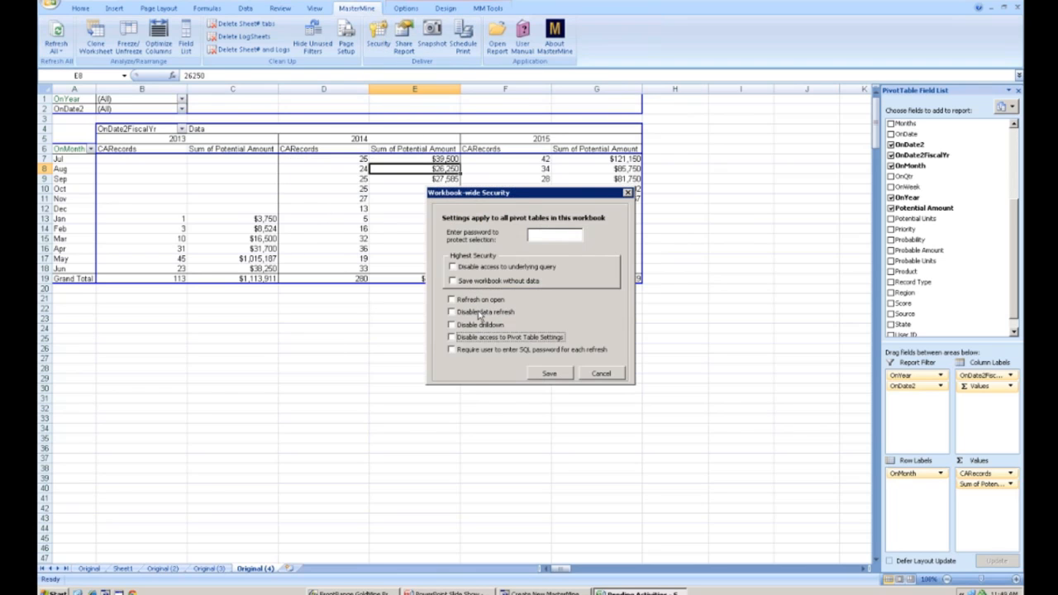
pyautogui.click(452, 301)
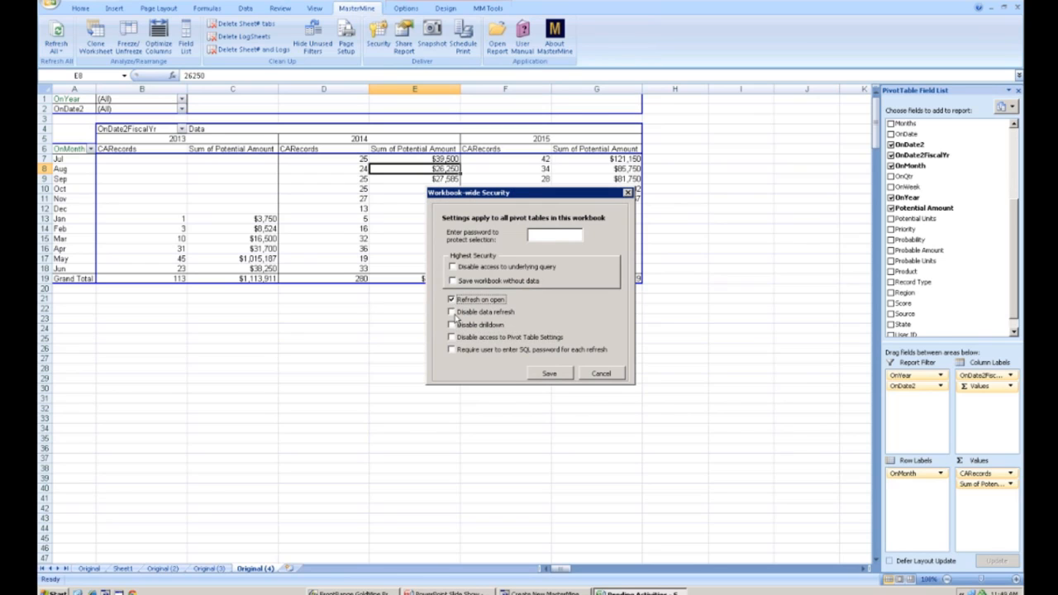
pyautogui.click(453, 313)
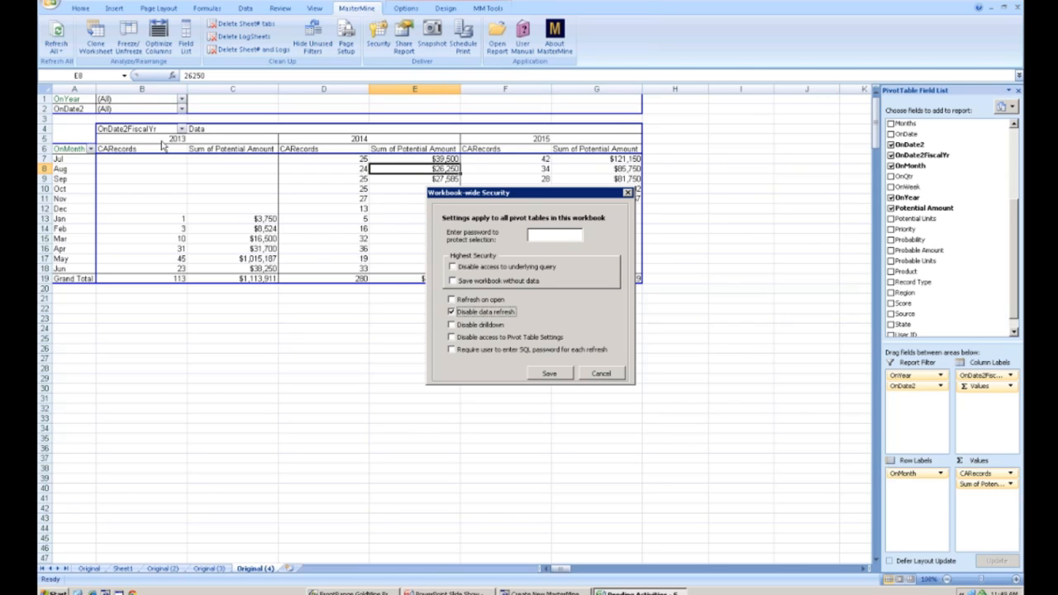
pyautogui.click(610, 378)
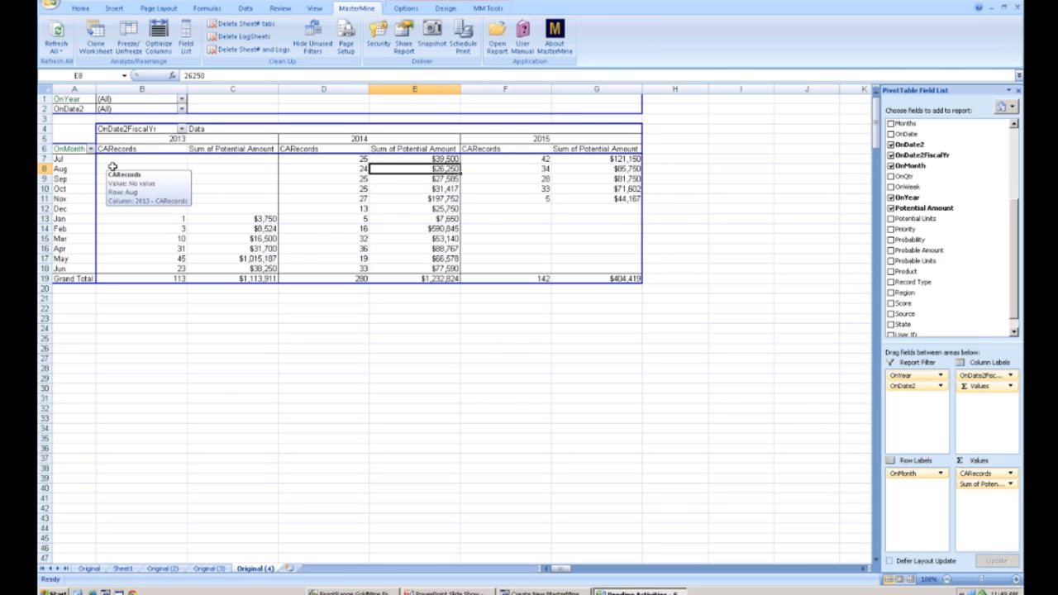
# - Look over the report cells and the pivot tables on the Sheet1, Original (3) and Original (4) worksheets
pyautogui.click(486, 8)
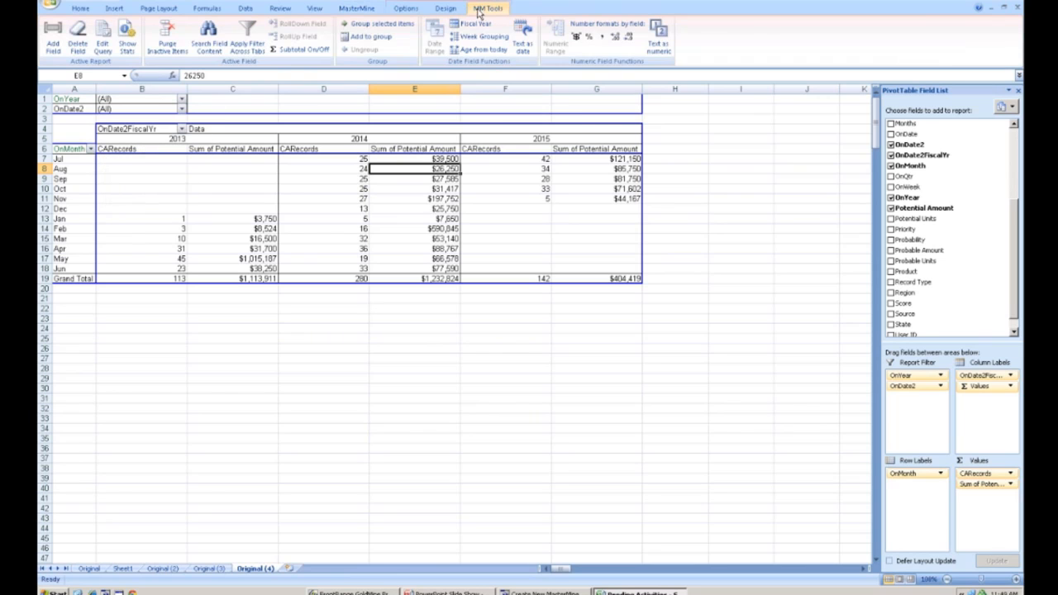
pyautogui.click(166, 177)
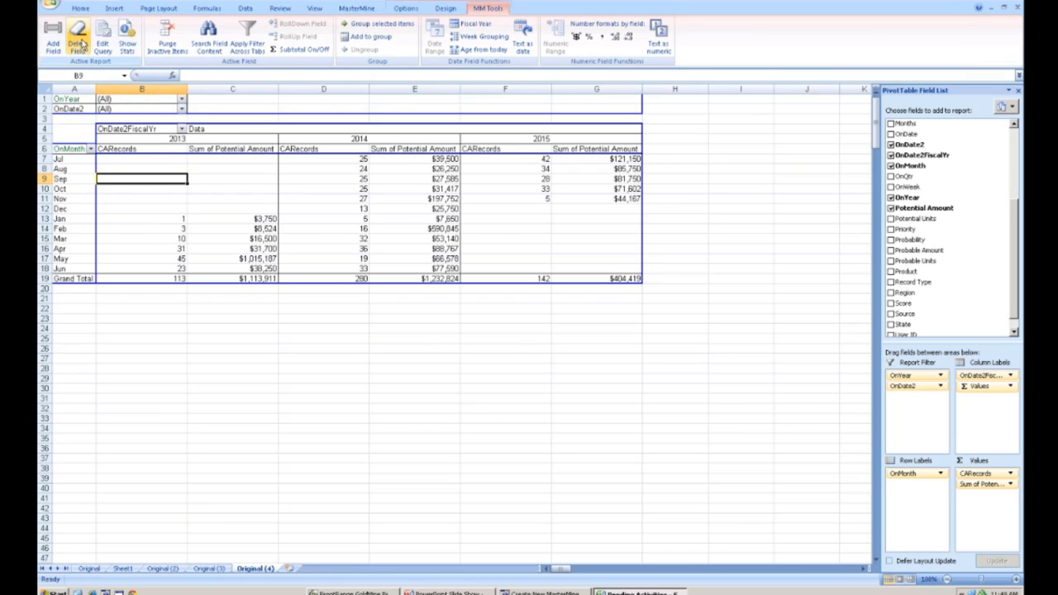
pyautogui.click(73, 109)
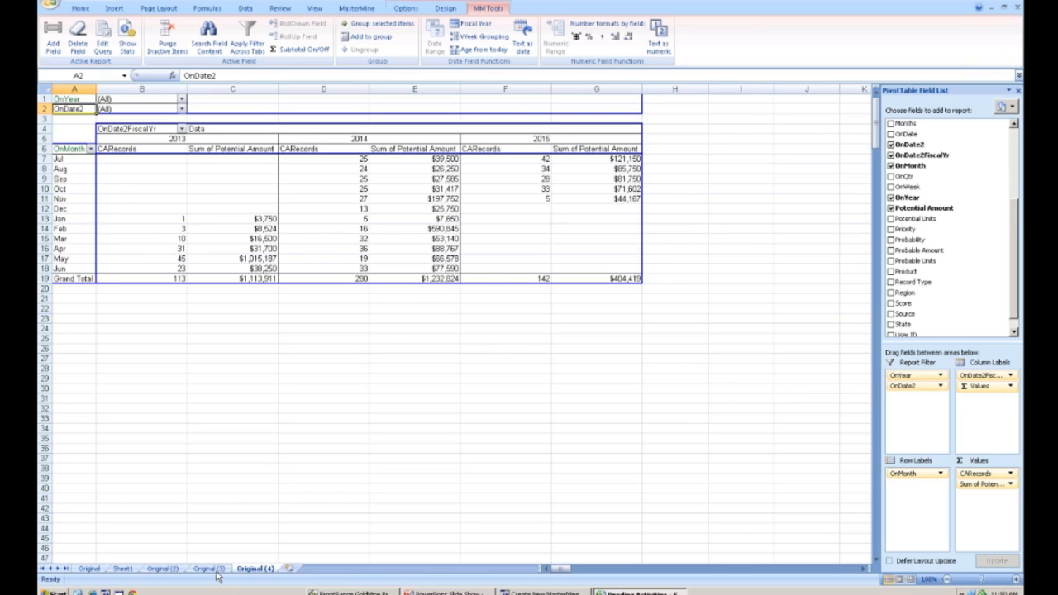
pyautogui.click(116, 572)
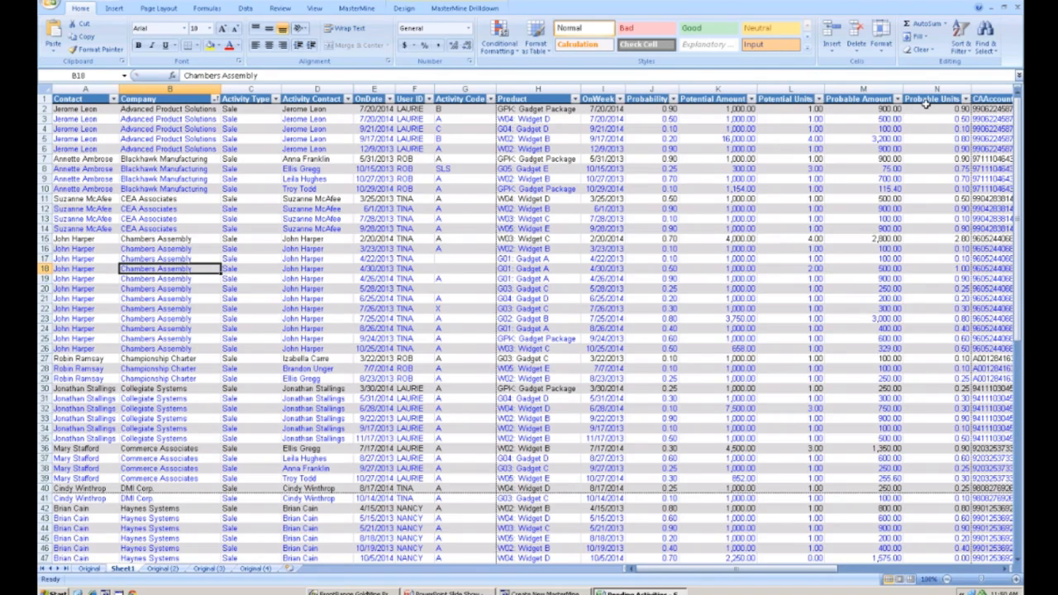
pyautogui.click(254, 569)
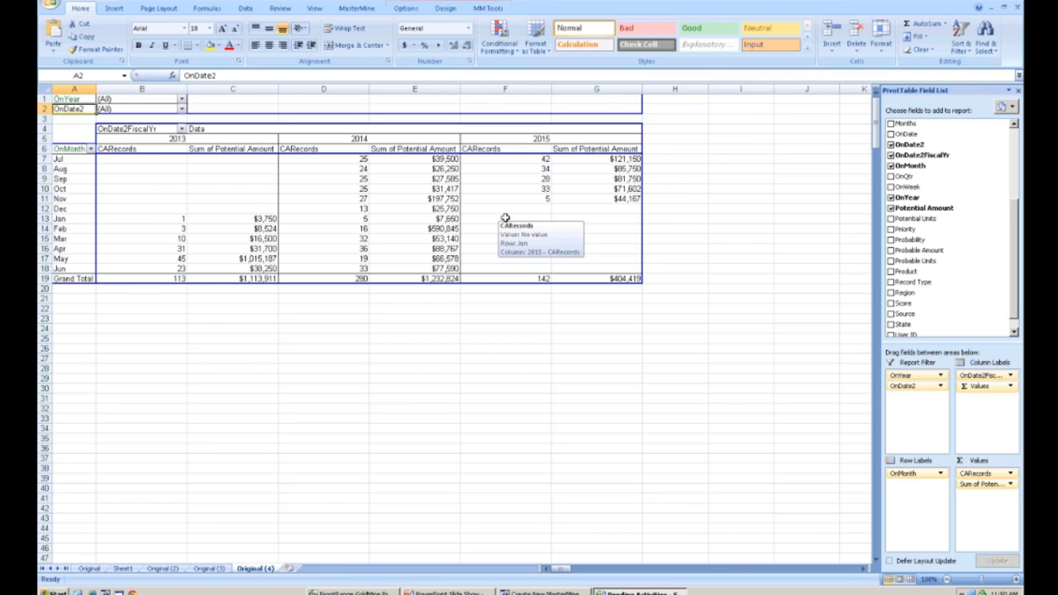
pyautogui.click(198, 569)
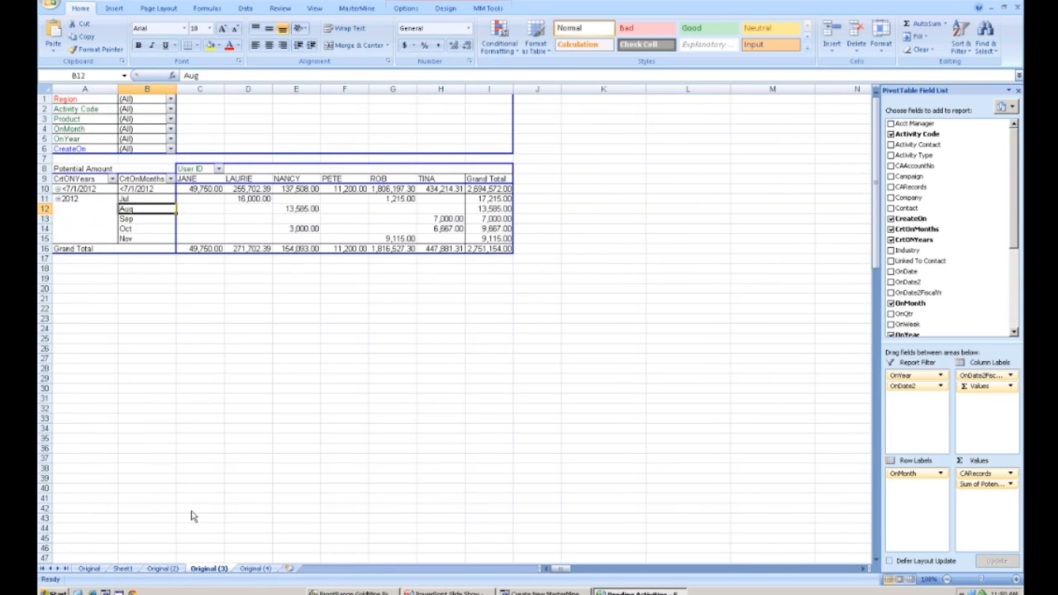
# - Show the MasterMine Drilldown tools on Sheet1, then switch to the Create New MasterMine Workbook window and the presentation
pyautogui.click(124, 568)
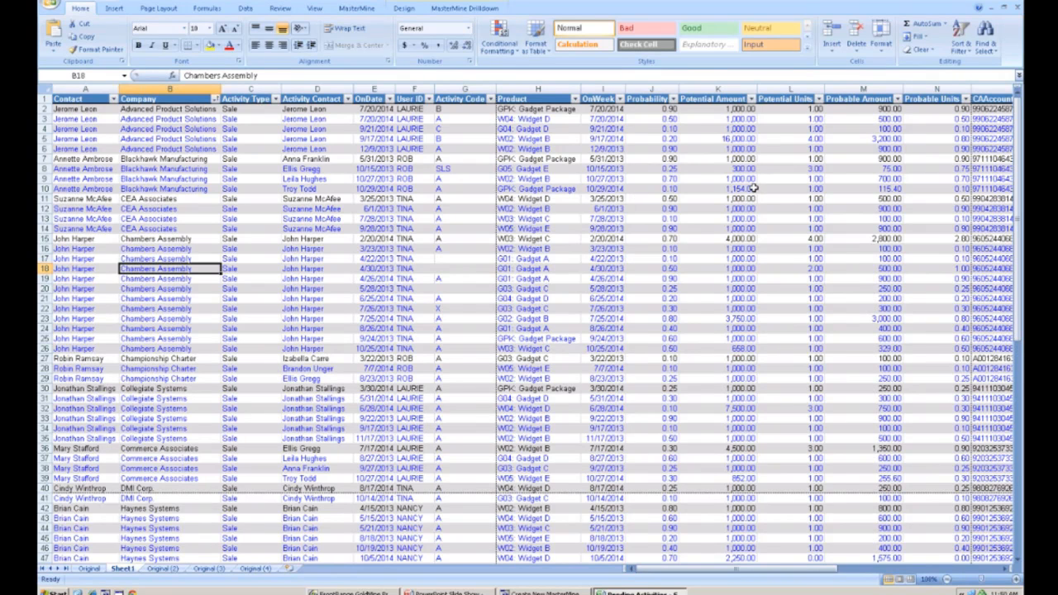
pyautogui.click(487, 10)
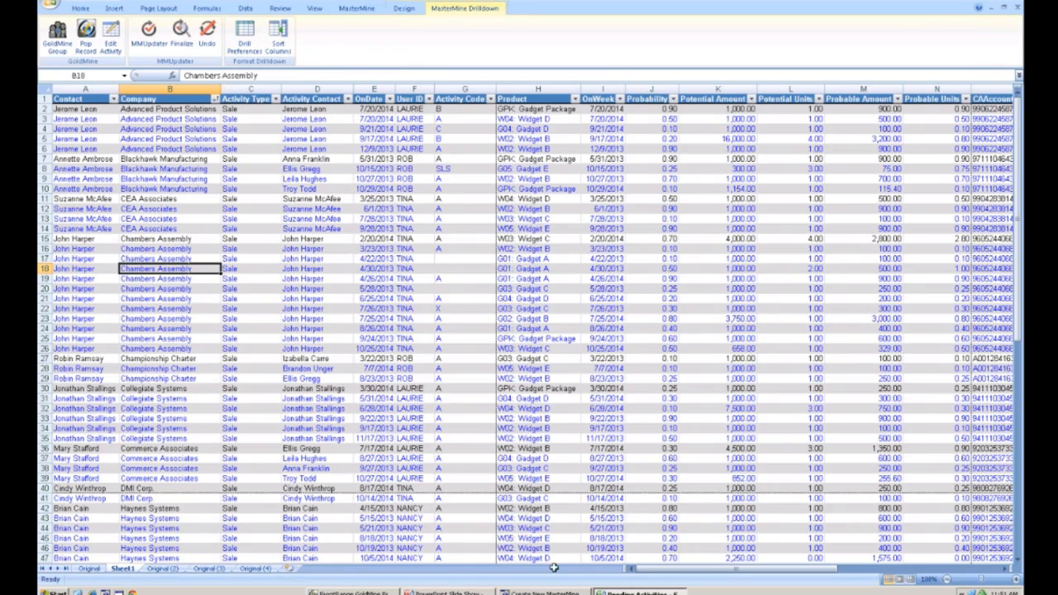
pyautogui.click(547, 592)
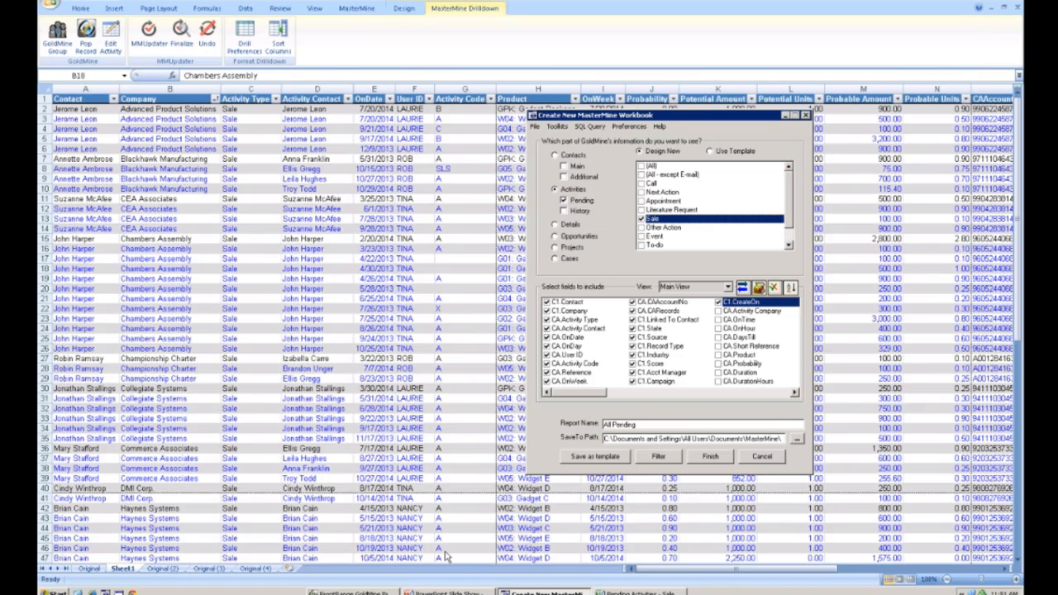
pyautogui.click(453, 591)
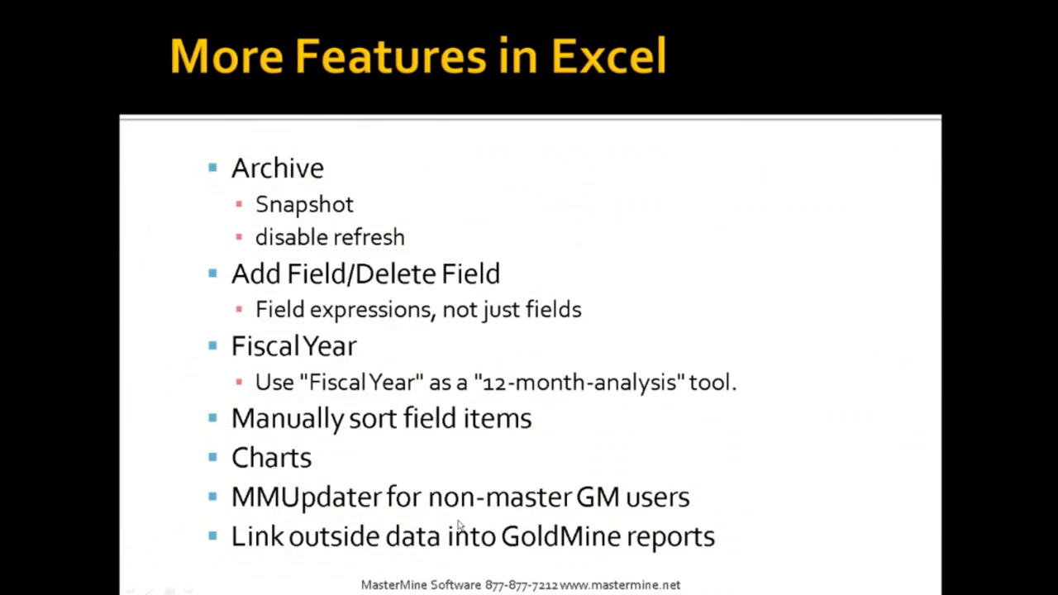
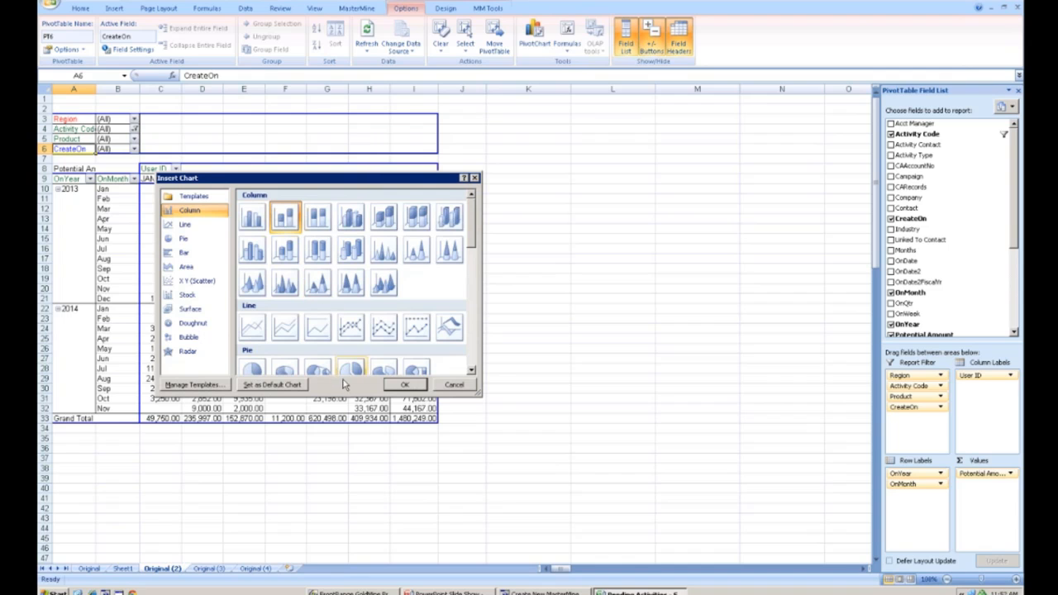
# - Insert a stacked column pivot chart from the pivot table and move it beside the table
pyautogui.click(405, 385)
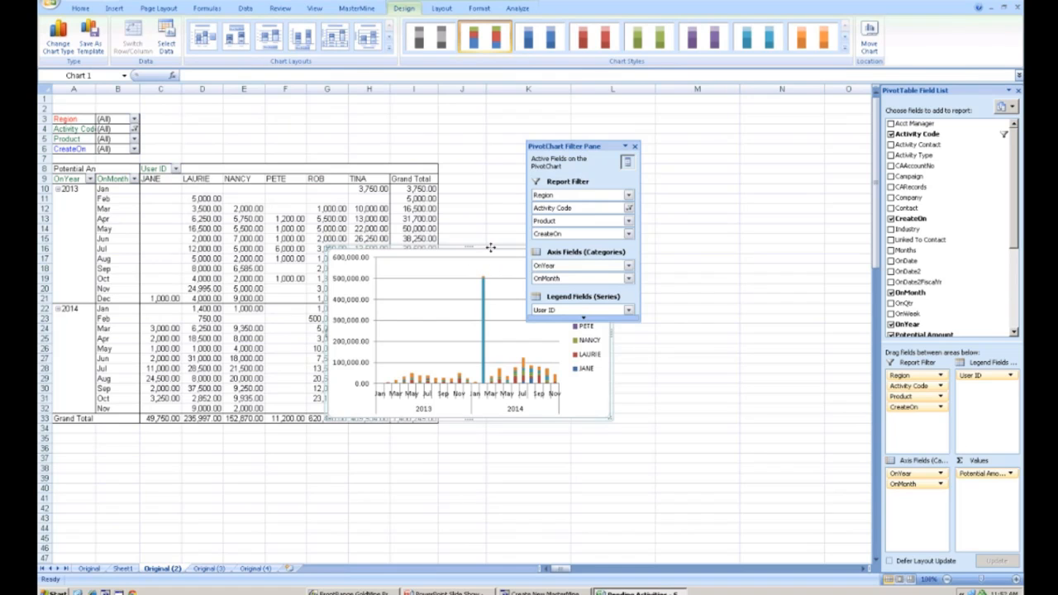
pyautogui.moveTo(427, 250); pyautogui.dragTo(339, 221)
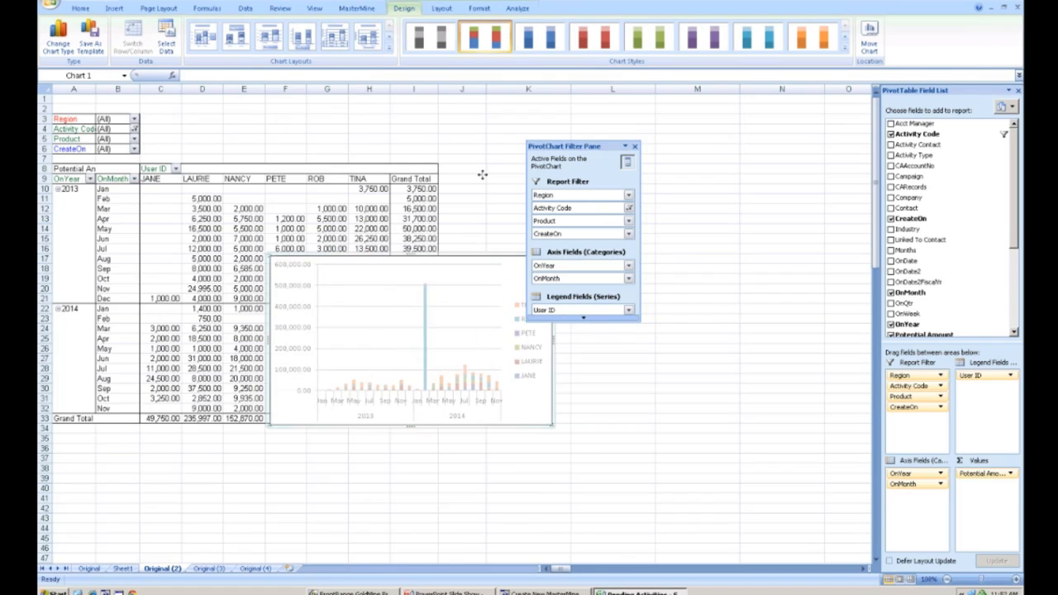
# - Apply a black-background chart style to the pivot chart and reposition the chart below the table
pyautogui.click(844, 51)
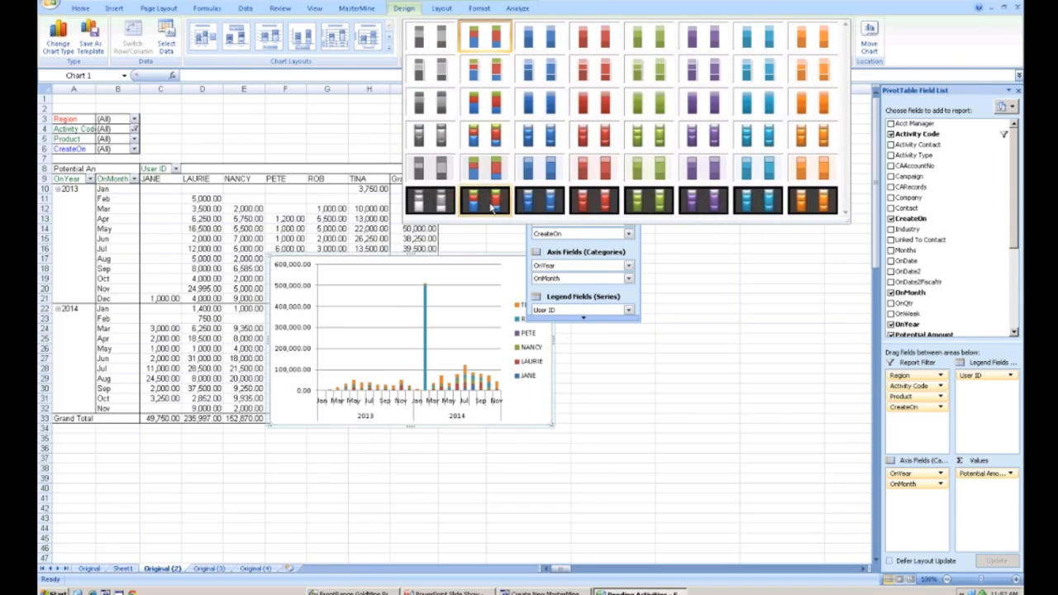
pyautogui.click(491, 207)
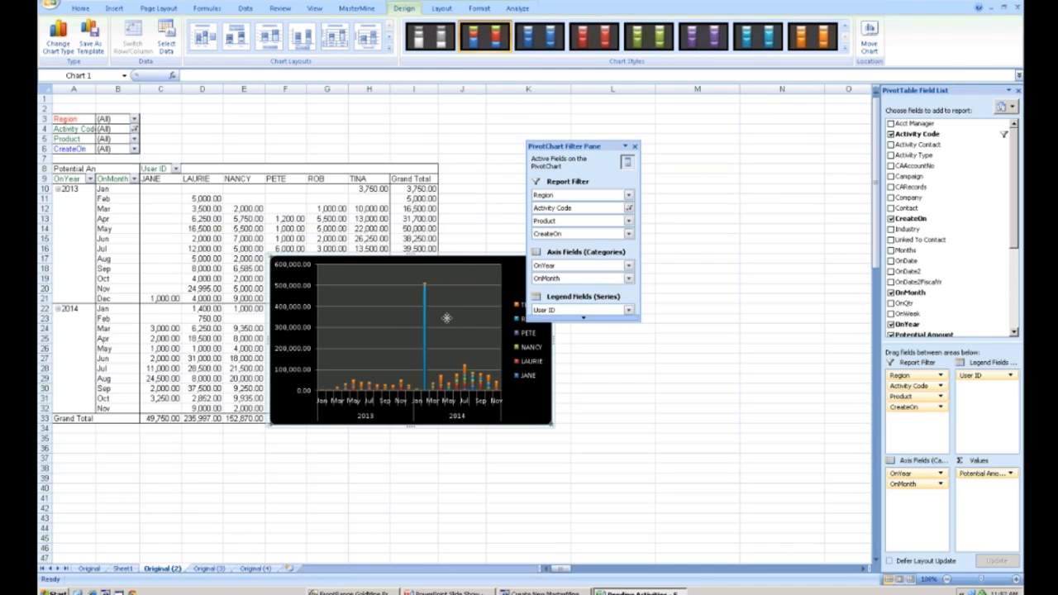
pyautogui.moveTo(533, 345); pyautogui.dragTo(543, 432)
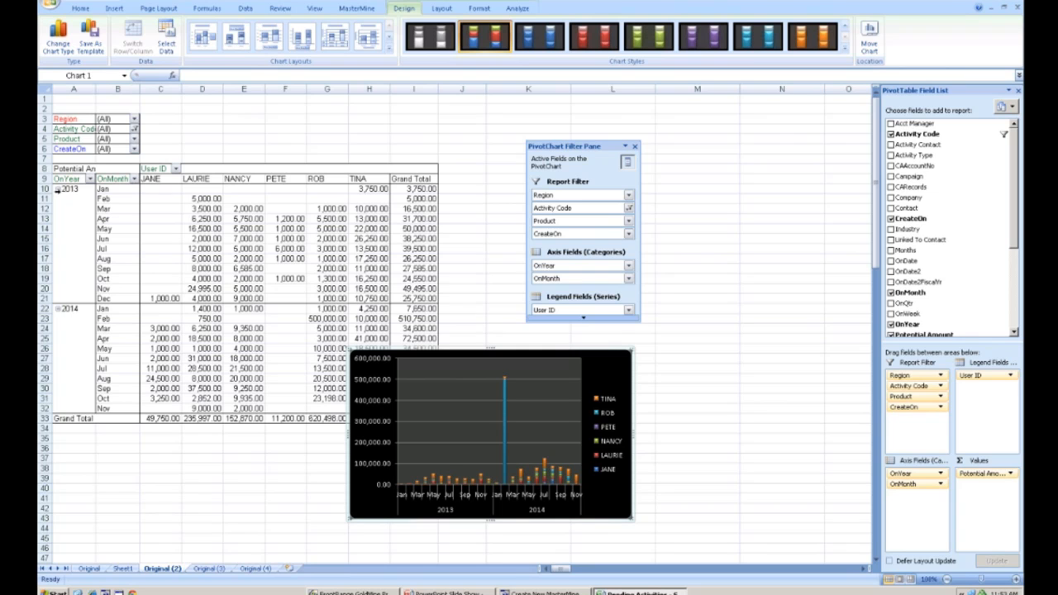
# - Reduce the row labels to OnYear so the table and chart show years only, and place the chart beside the table
pyautogui.doubleClick(114, 180)
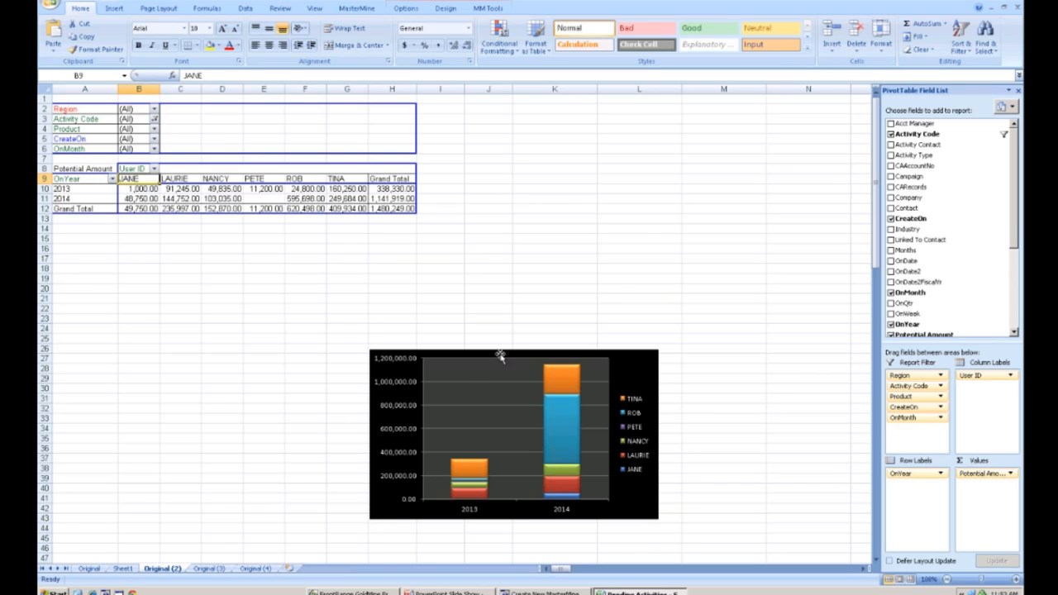
pyautogui.moveTo(497, 352); pyautogui.dragTo(541, 170)
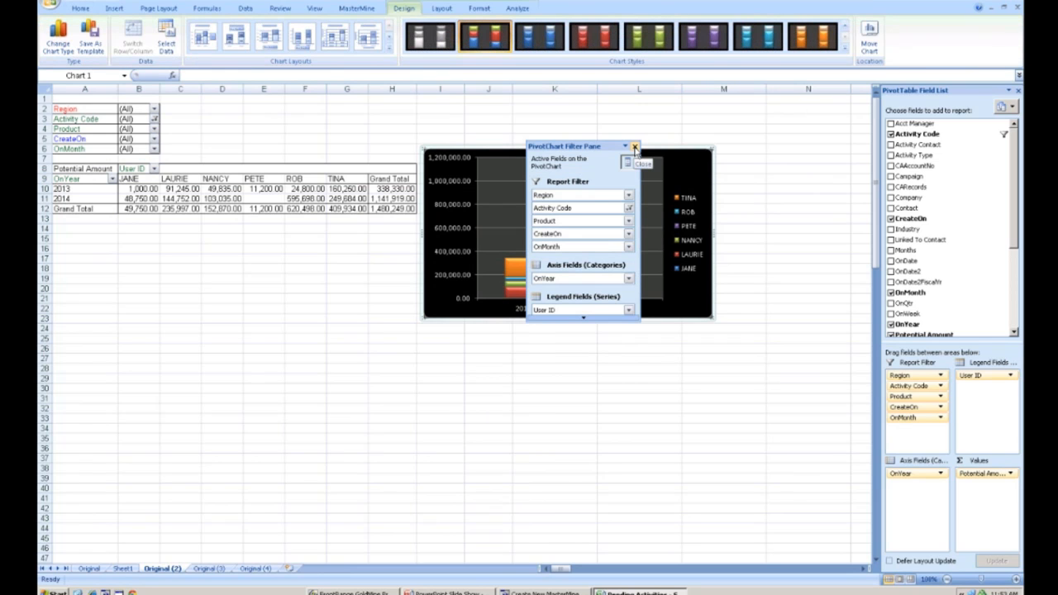
# - Close the PivotChart Filter Pane and deselect the chart by selecting a table cell
pyautogui.click(635, 147)
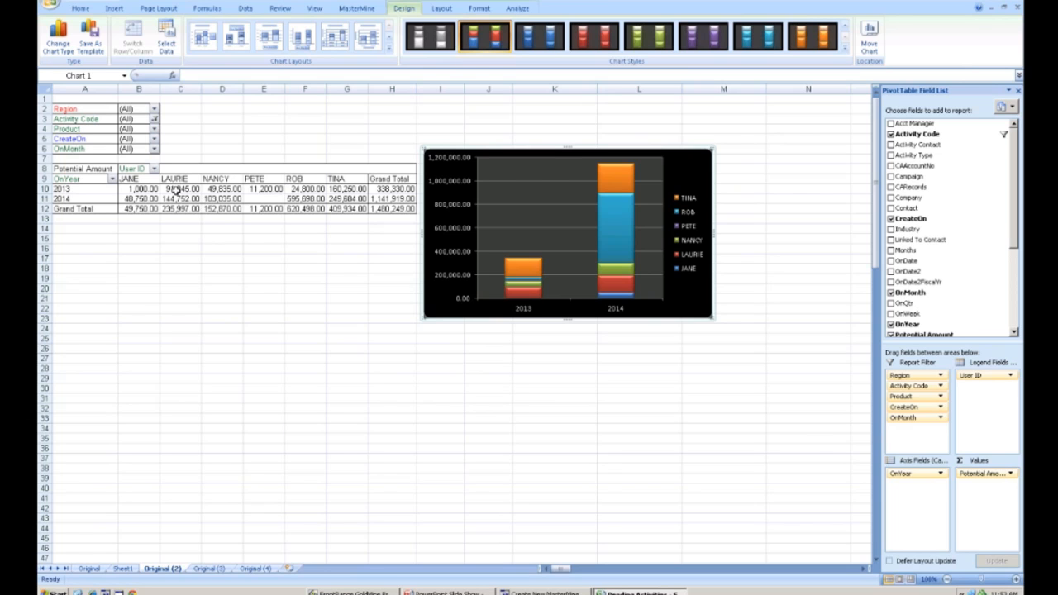
pyautogui.click(222, 198)
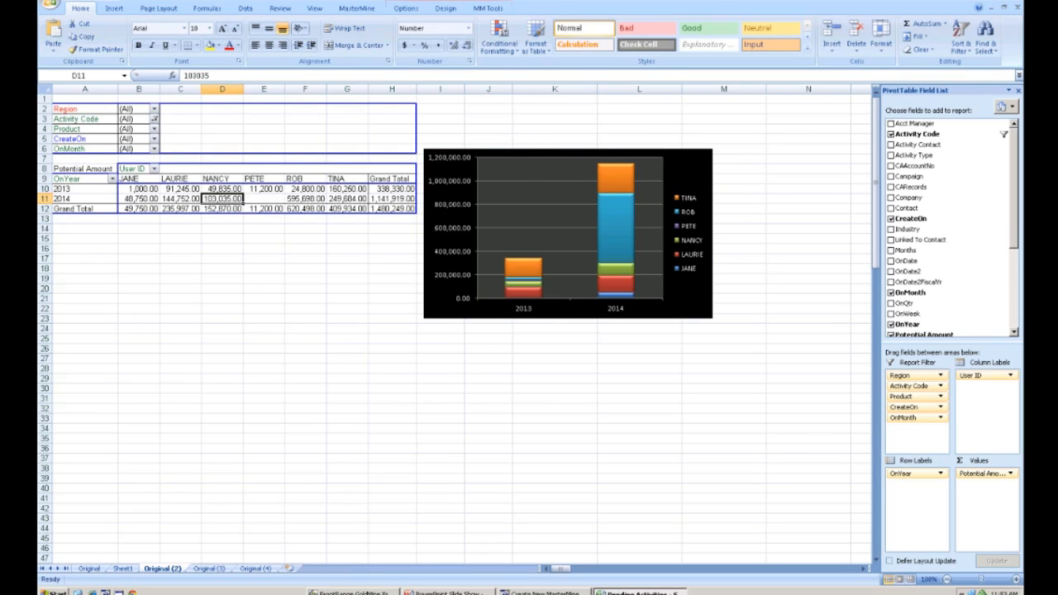
# - Show the More Features in Excel presentation slide and return to the workbook
pyautogui.click(447, 592)
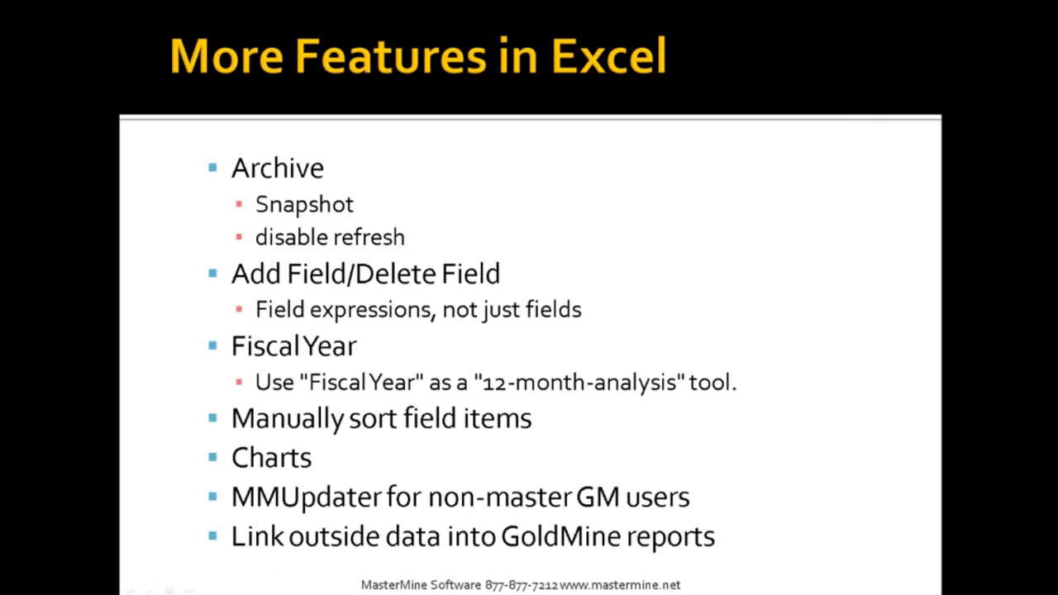
pyautogui.hotkey('alt', 'Tab')
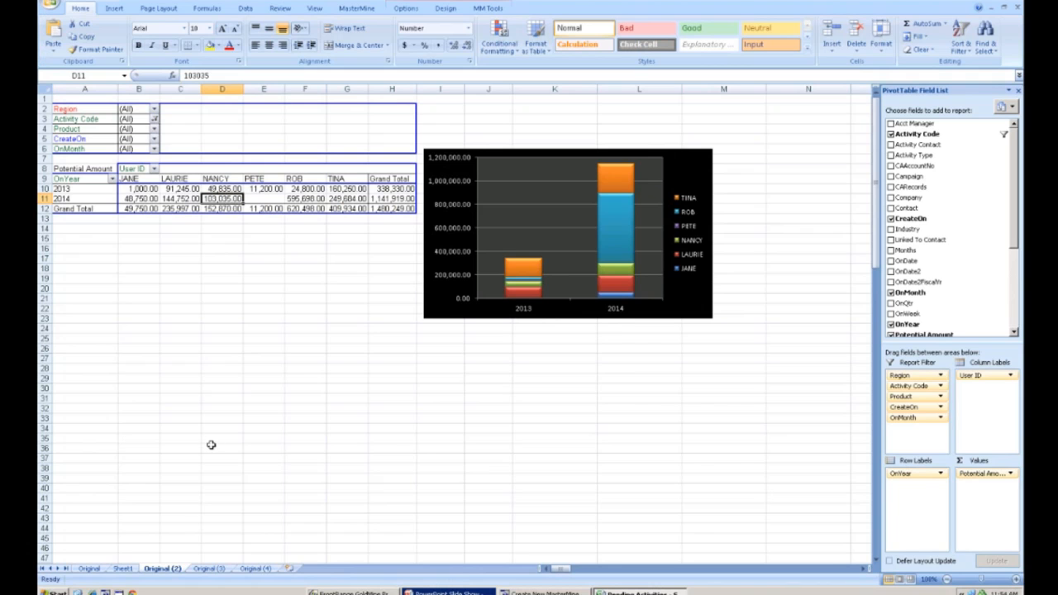
# - Open Sheet1 and select ranges in the OnDate, Activity Code and Probability columns to examine the data, then switch to the presentation
pyautogui.click(126, 569)
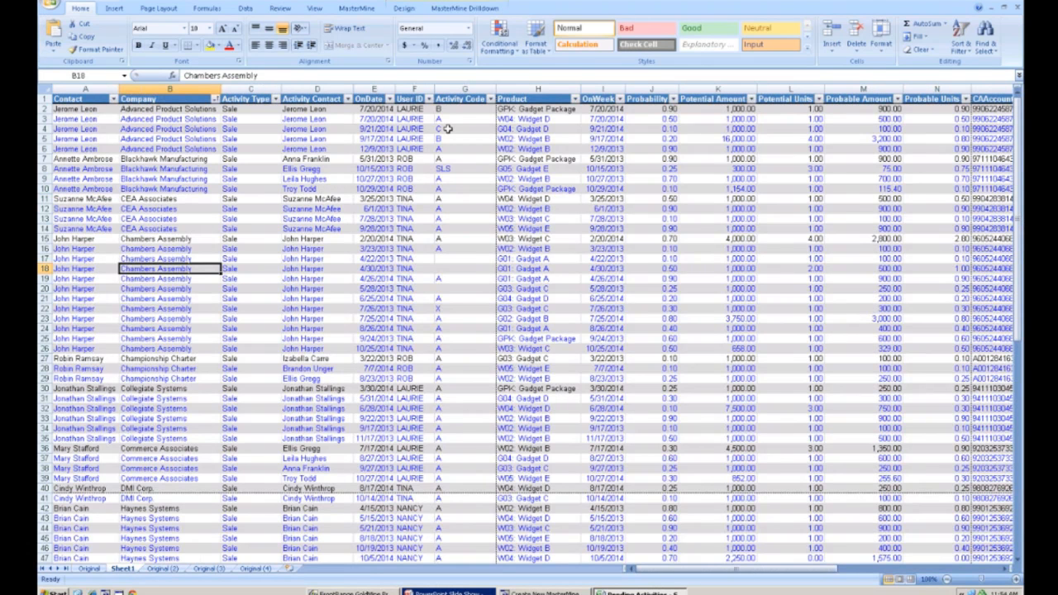
pyautogui.moveTo(376, 129); pyautogui.dragTo(388, 369)
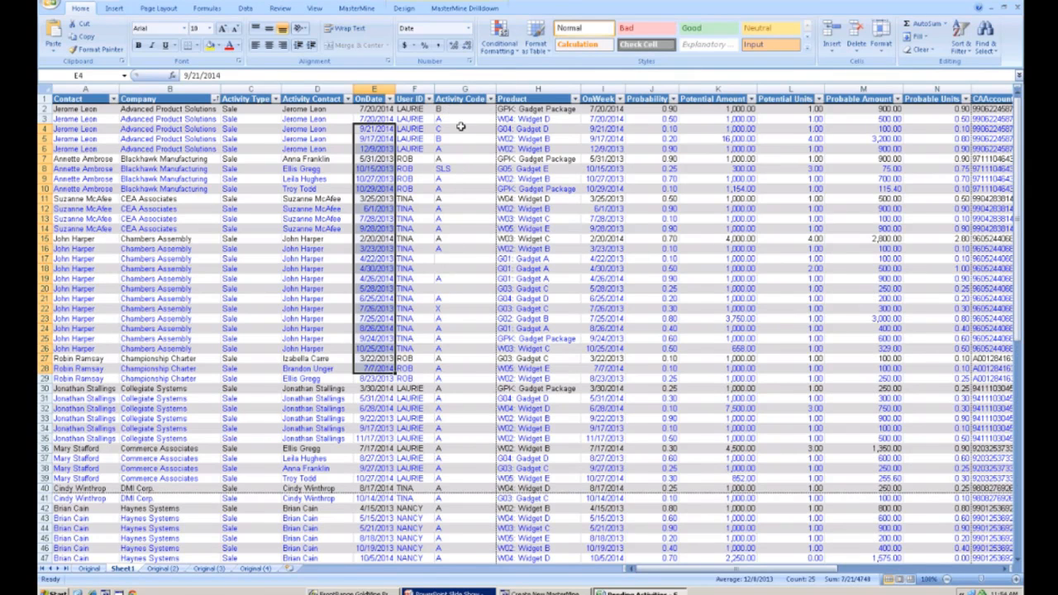
pyautogui.moveTo(455, 109); pyautogui.dragTo(459, 169)
pyautogui.moveTo(464, 227); pyautogui.dragTo(468, 308)
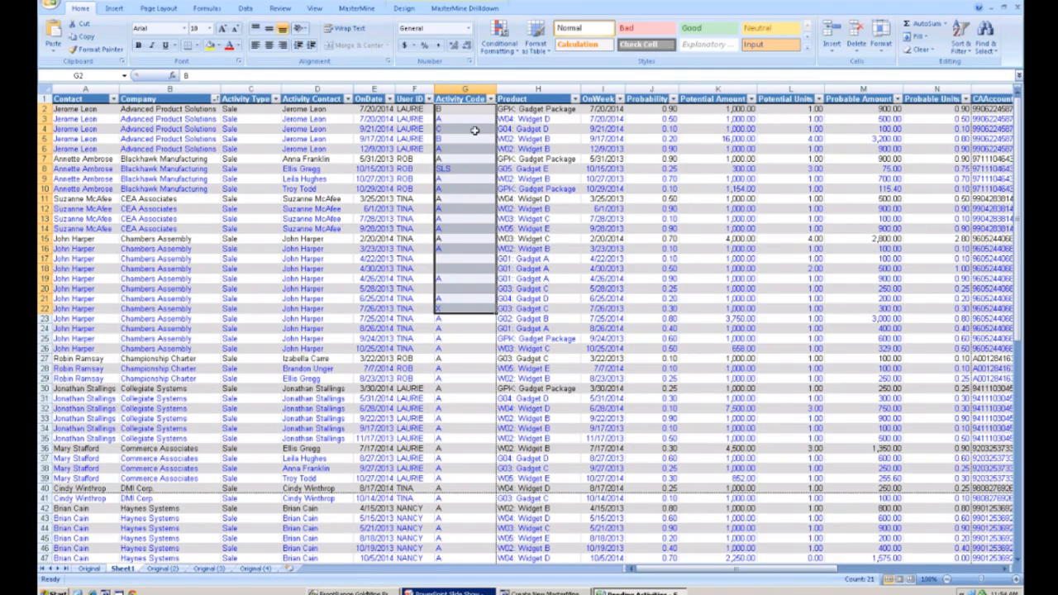
pyautogui.moveTo(661, 112); pyautogui.dragTo(666, 306)
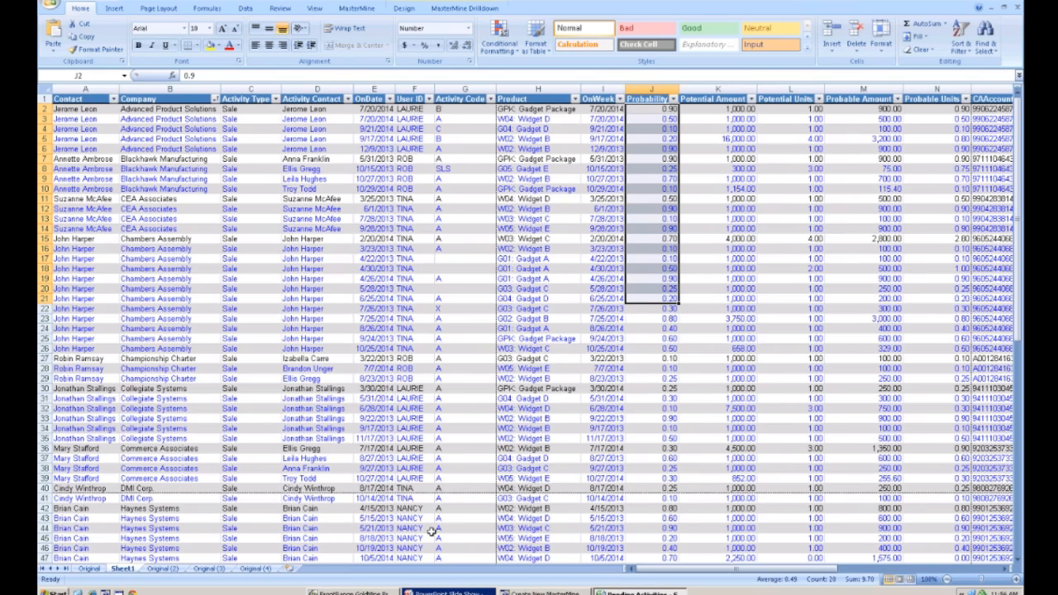
pyautogui.click(438, 593)
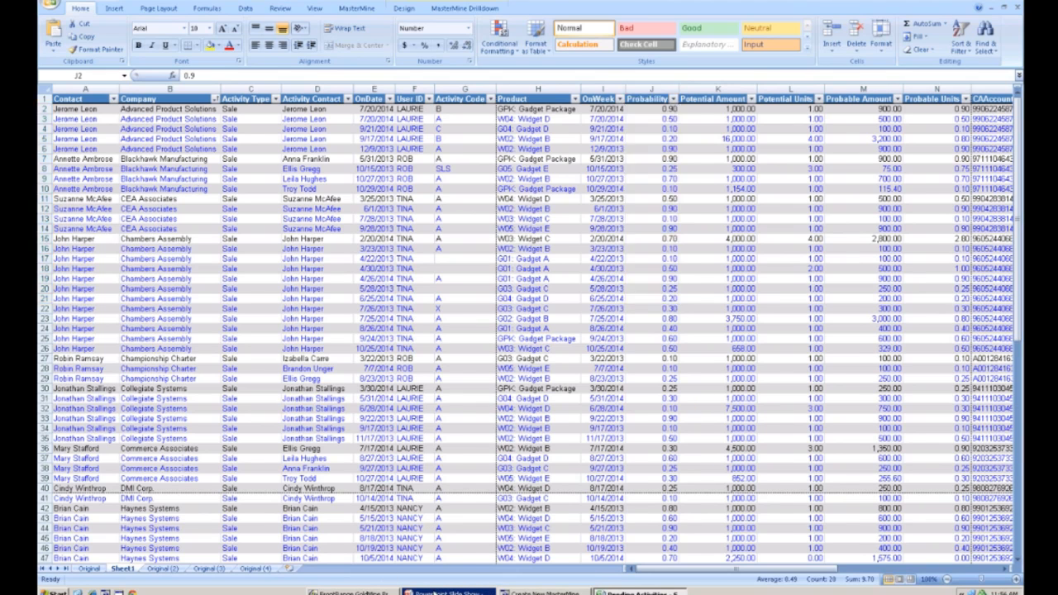
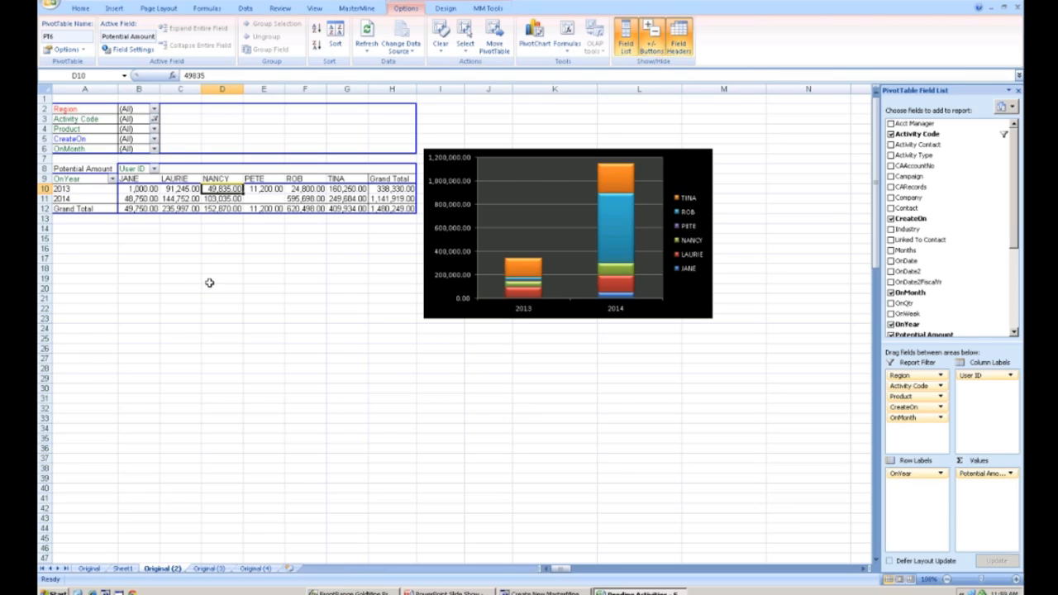
# - Select a 2014 cell in the pivot table and switch to the GoldMine contact record
pyautogui.click(214, 199)
pyautogui.moveTo(214, 199)
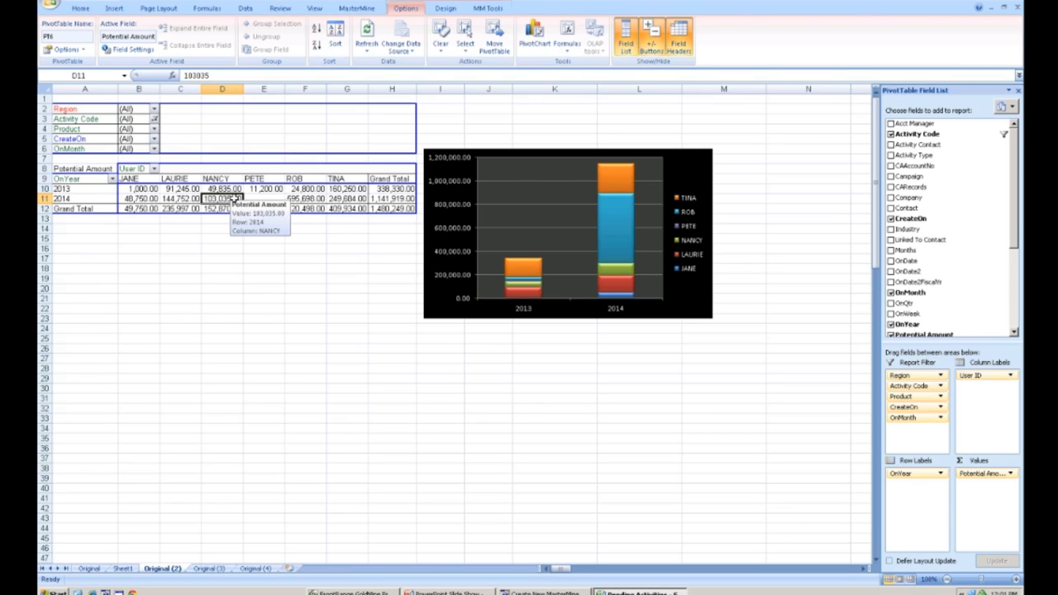
pyautogui.click(382, 589)
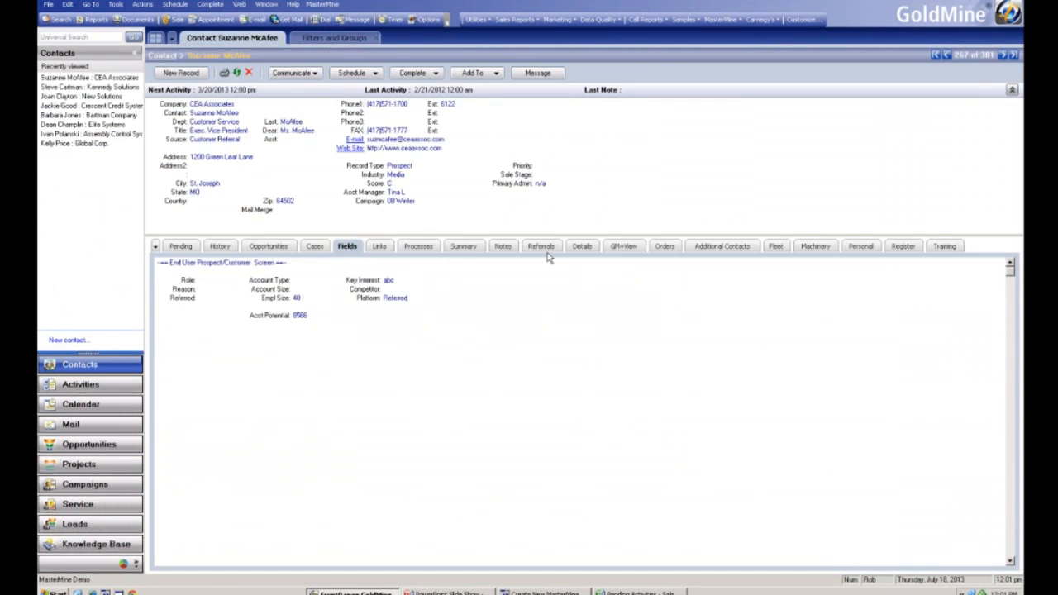
# - Open the contact's Notes tab and look at the notes area and the Source field
pyautogui.click(504, 246)
pyautogui.click(179, 264)
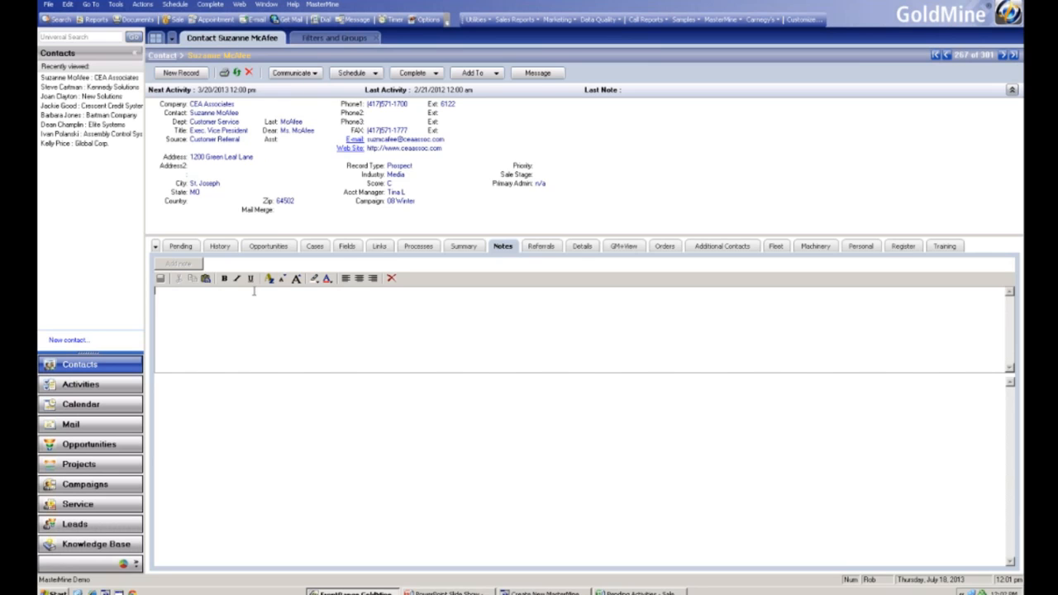
pyautogui.click(219, 139)
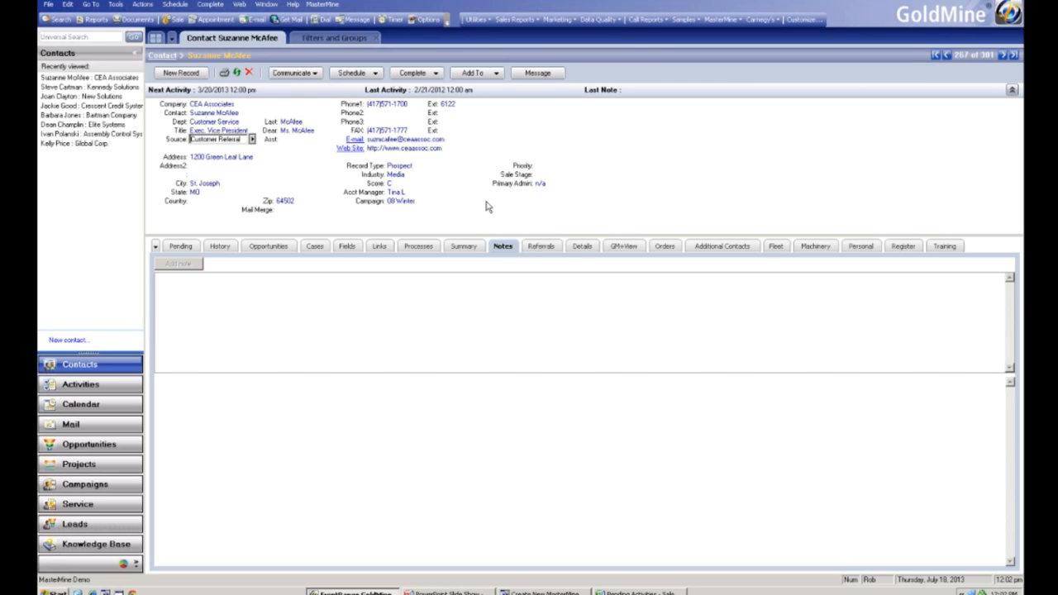
# - Switch to the presentation and advance from the More Features in Excel slide to the closing contact slide
pyautogui.click(477, 590)
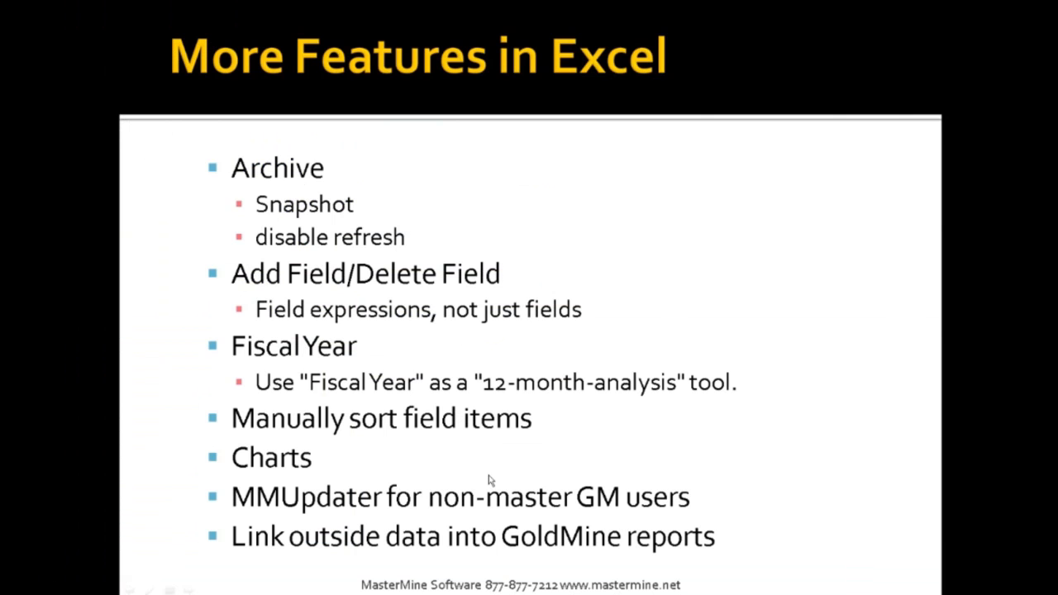
pyautogui.click(488, 475)
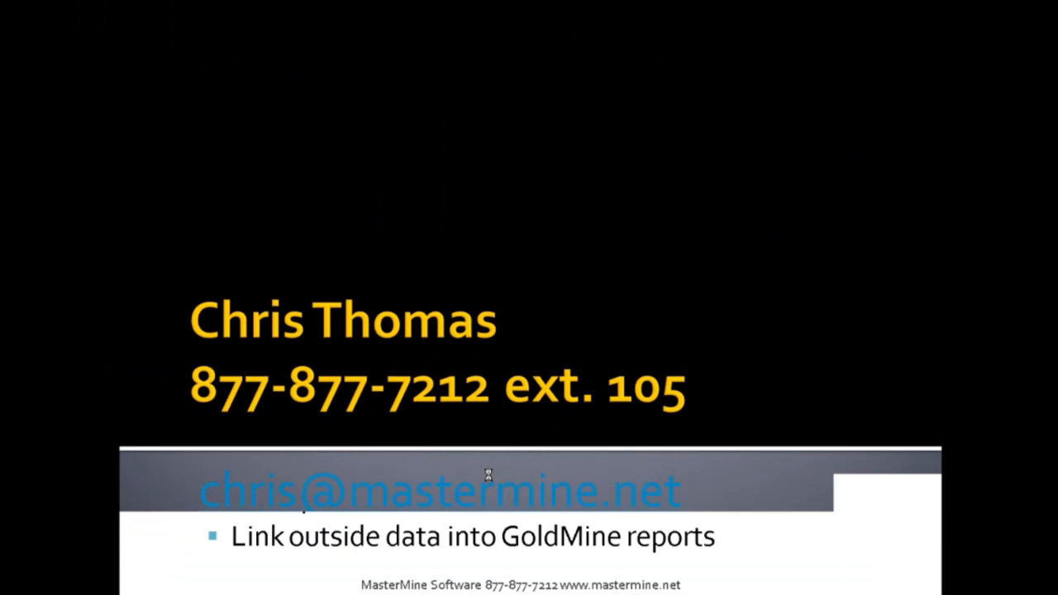